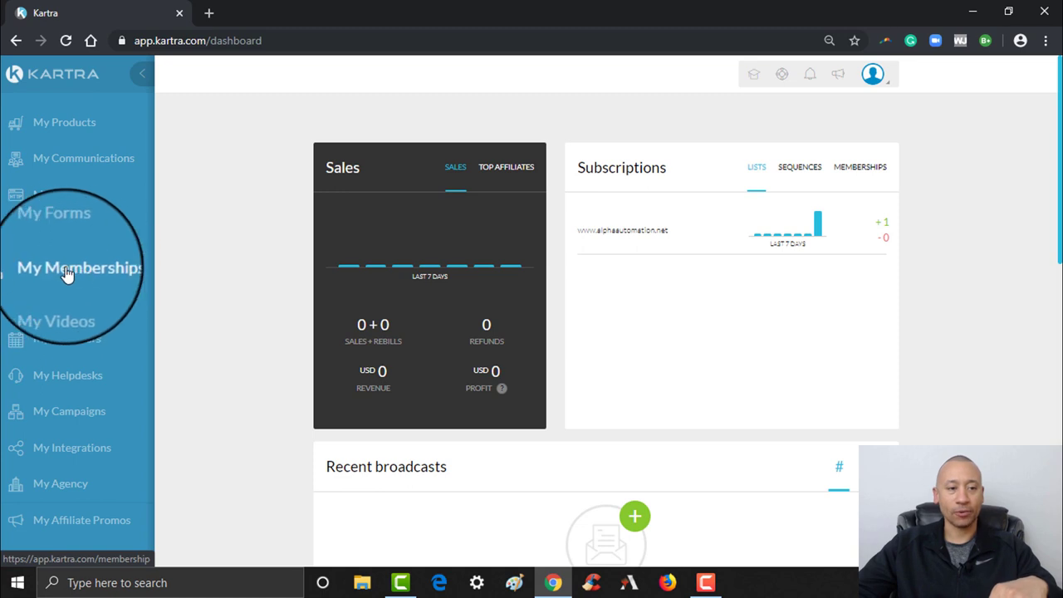
Browse My Memberships, glance at the Portals tab, then return to the Memberships overview
{"action": "left_click", "coordinate": [69, 274]}
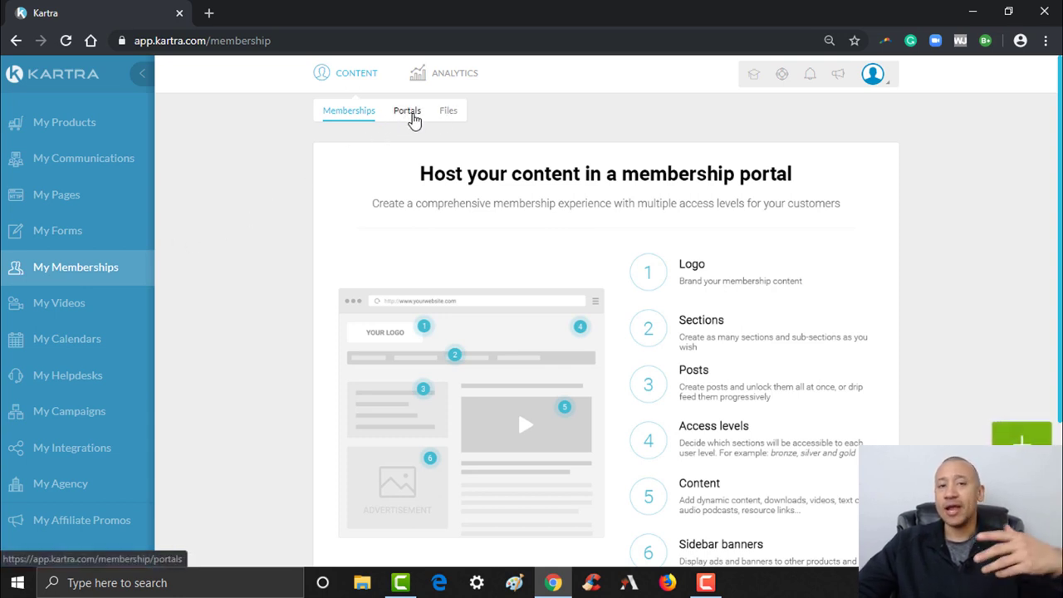
{"action": "left_click", "coordinate": [413, 121]}
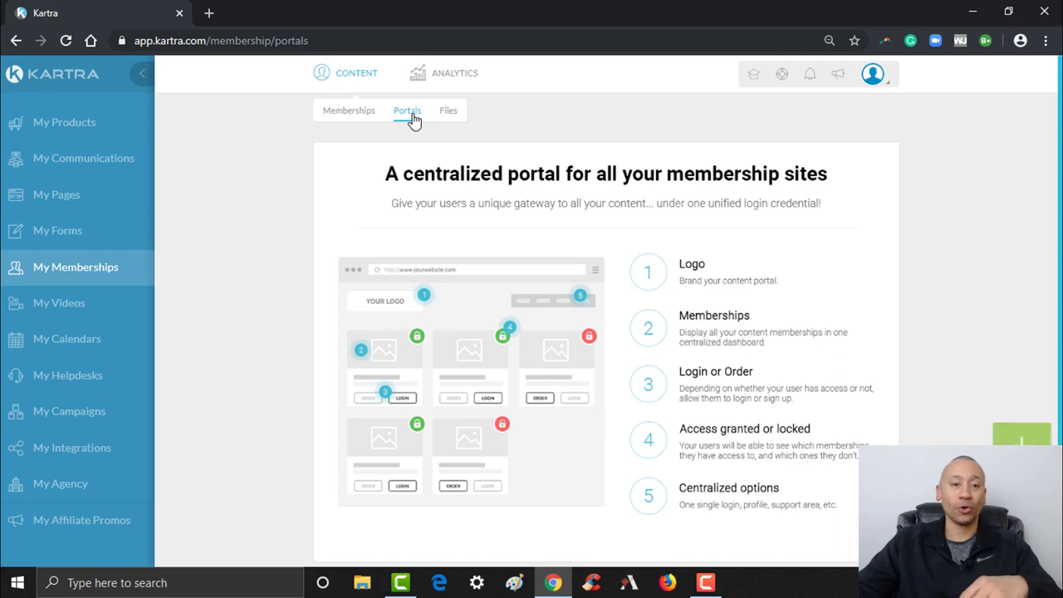
{"action": "left_click", "coordinate": [339, 114]}
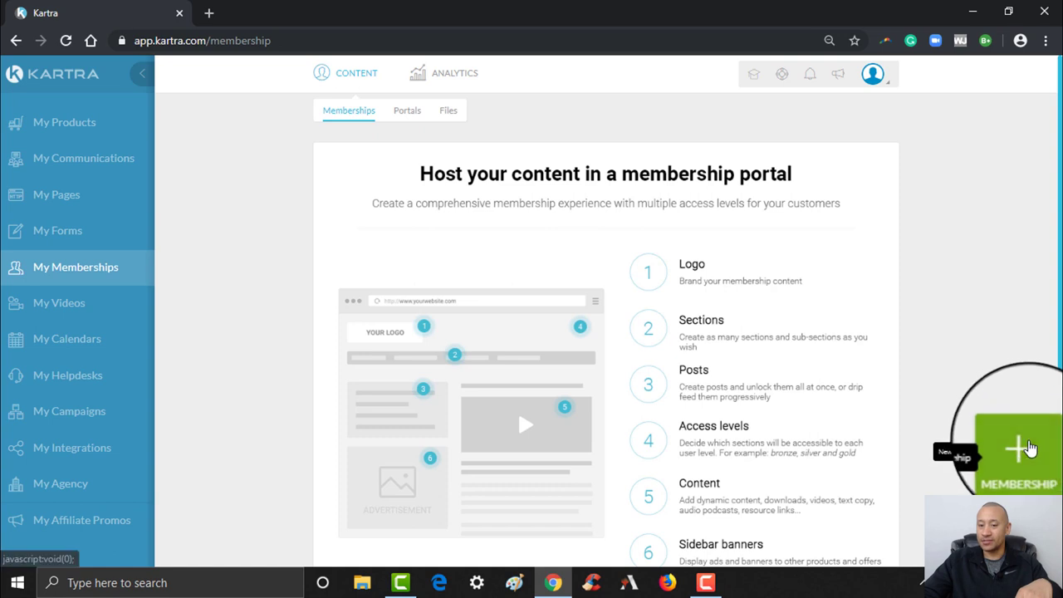
Add a new membership named 'Test Lead Generation Course' using the + Membership button
{"action": "left_click", "coordinate": [1032, 451]}
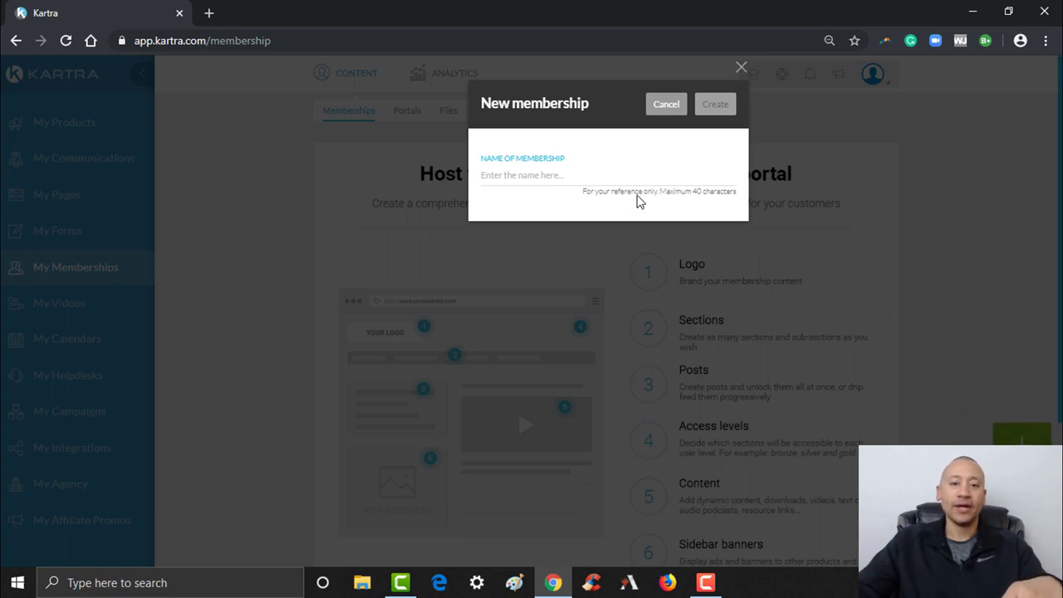
{"action": "left_click", "coordinate": [628, 180]}
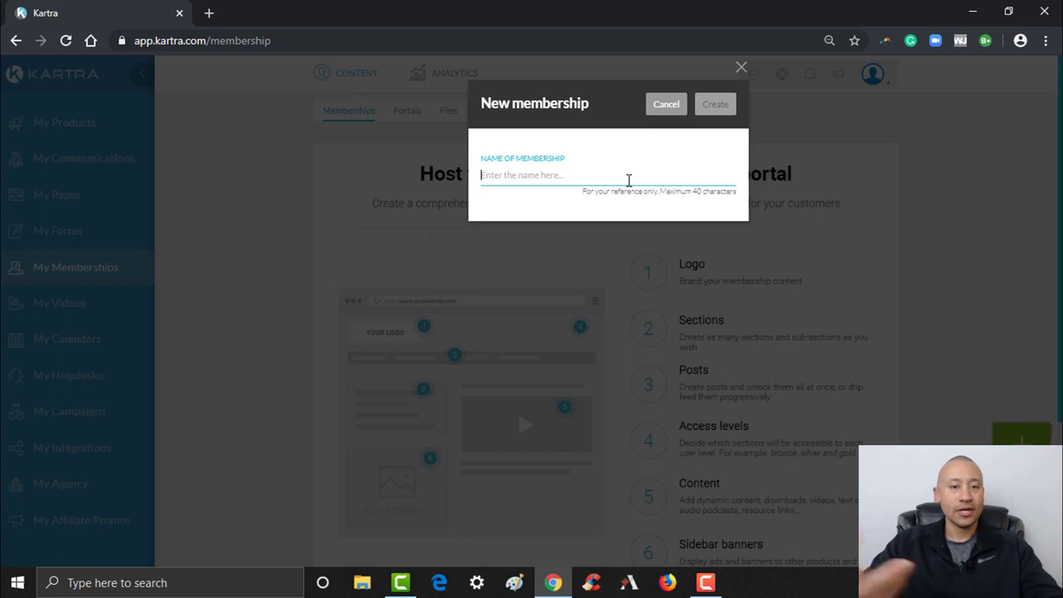
{"action": "type", "text": "Tes"}
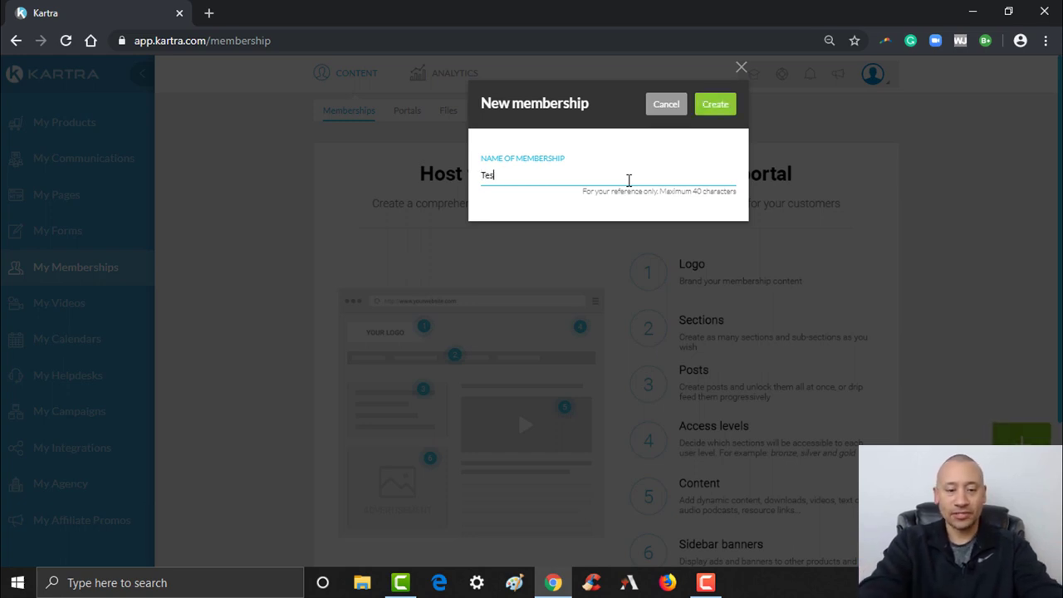
{"action": "type", "text": "t Member"}
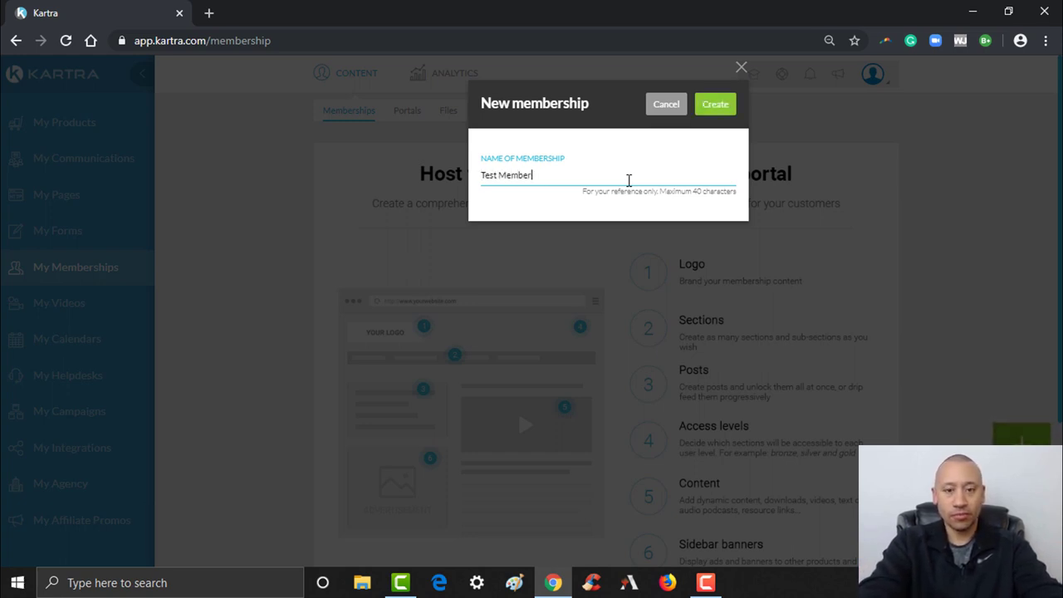
{"action": "key", "text": "BackSpace"}
{"action": "key", "text": "BackSpace"}
{"action": "key", "text": "BackSpace"}
{"action": "key", "text": "BackSpace"}
{"action": "key", "text": "BackSpace"}
{"action": "key", "text": "BackSpace"}
{"action": "type", "text": "Lead Generation Course"}
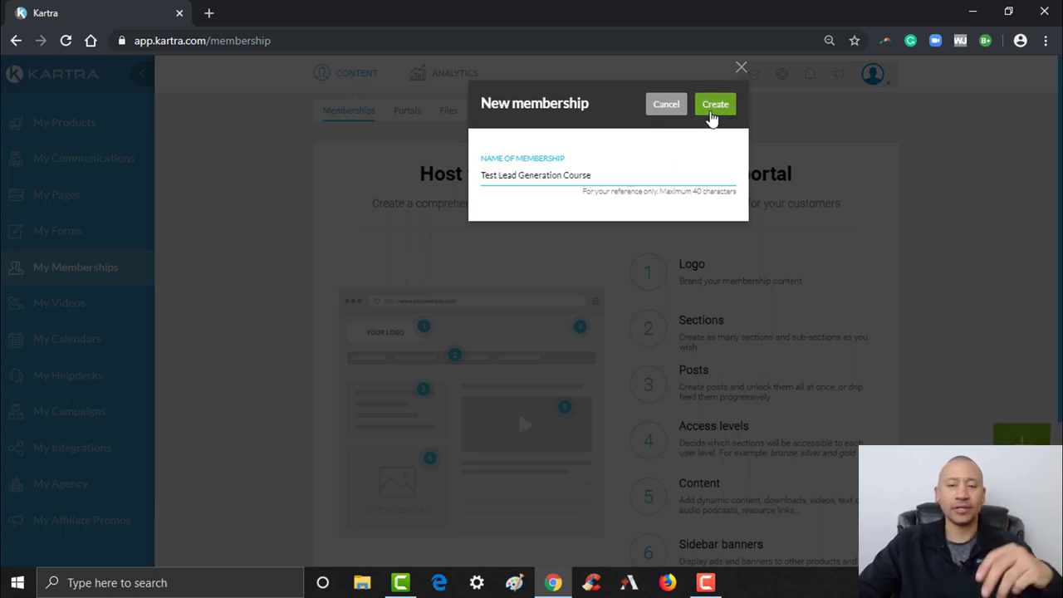
{"action": "left_click", "coordinate": [715, 110]}
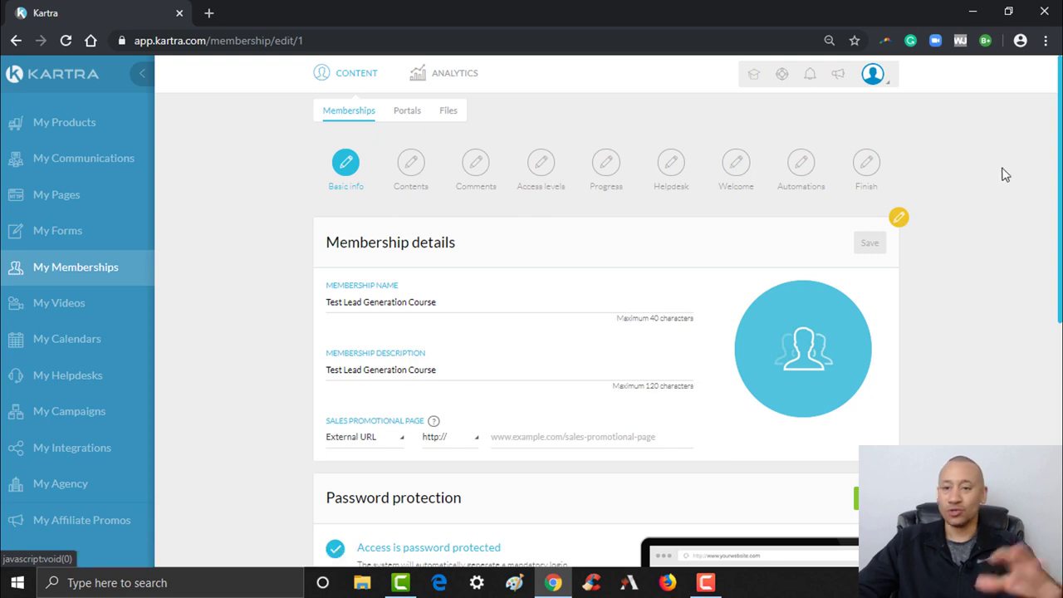
Replace the Membership Description text with 'How To Generate Leads Online Fast!'
{"action": "scroll", "coordinate": [1060, 162], "scroll_direction": "down", "scroll_amount": 1}
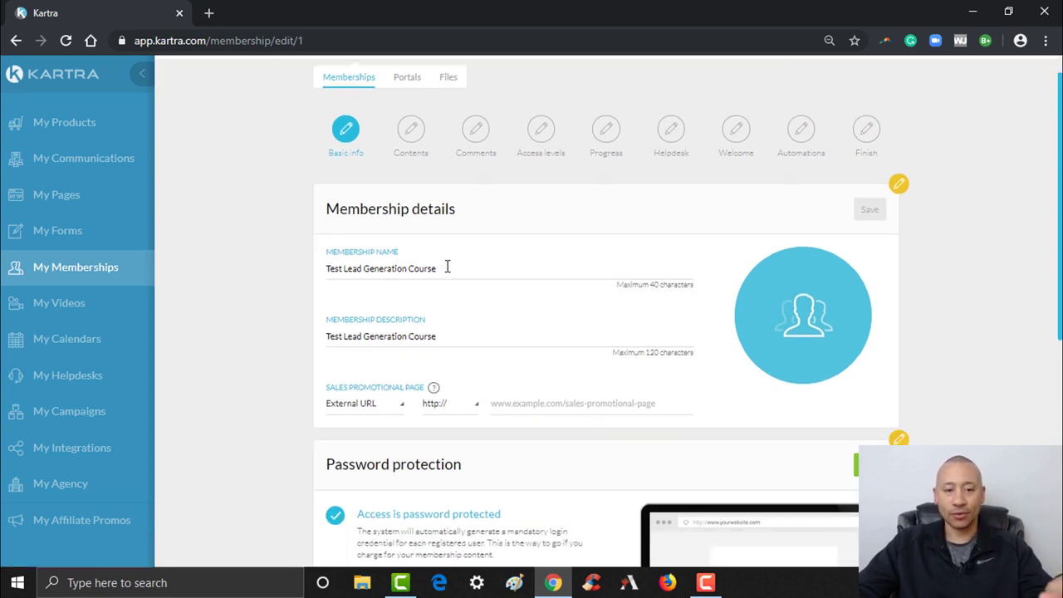
{"action": "left_click_drag", "start_coordinate": [451, 334], "coordinate": [332, 335]}
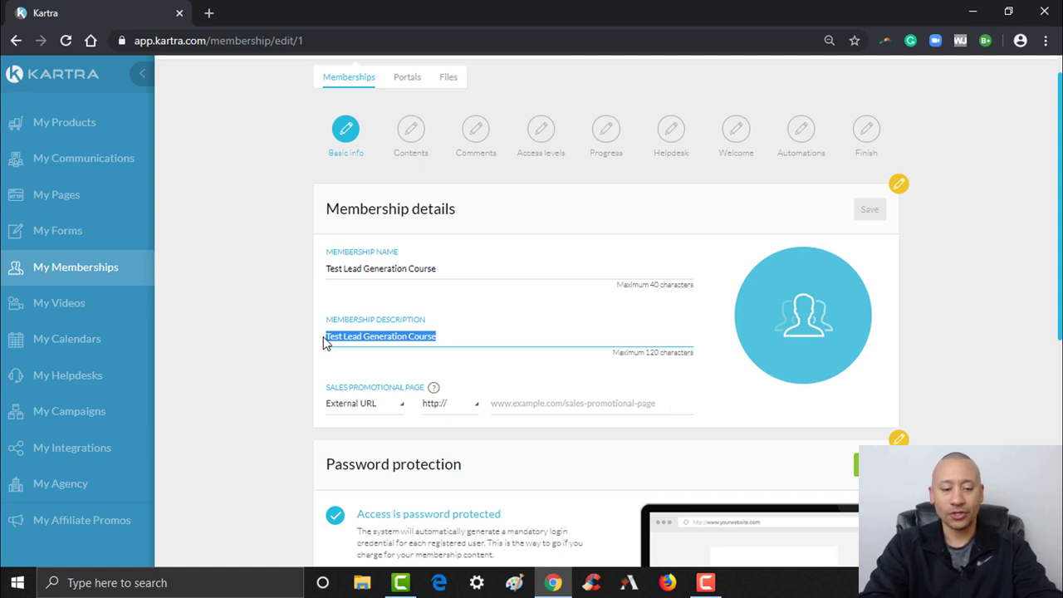
{"action": "type", "text": "How To Ge"}
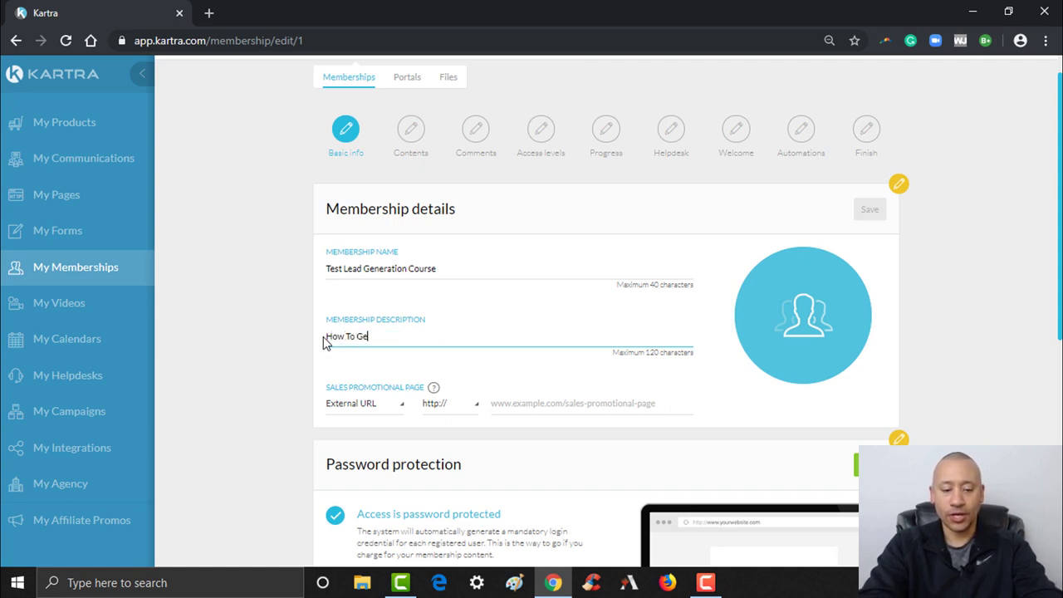
{"action": "type", "text": "nerate Lea"}
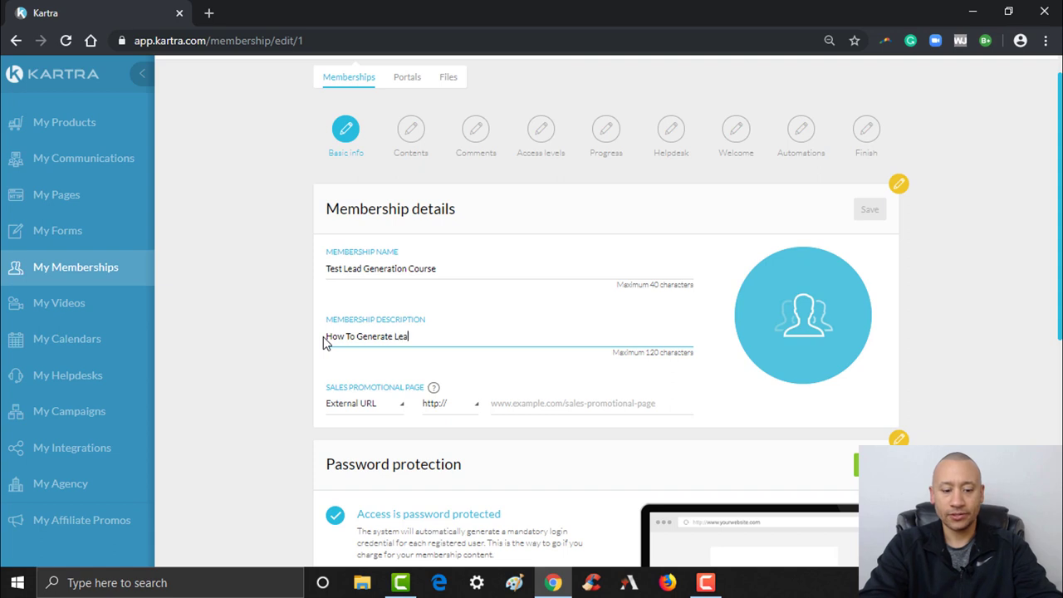
{"action": "type", "text": "ds Online Fa"}
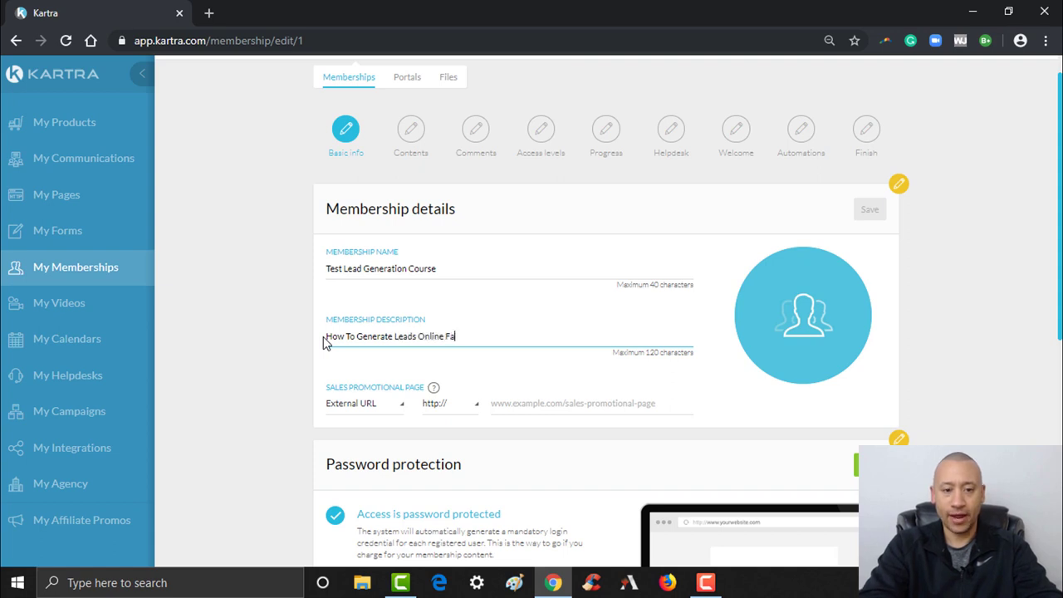
{"action": "type", "text": "st!"}
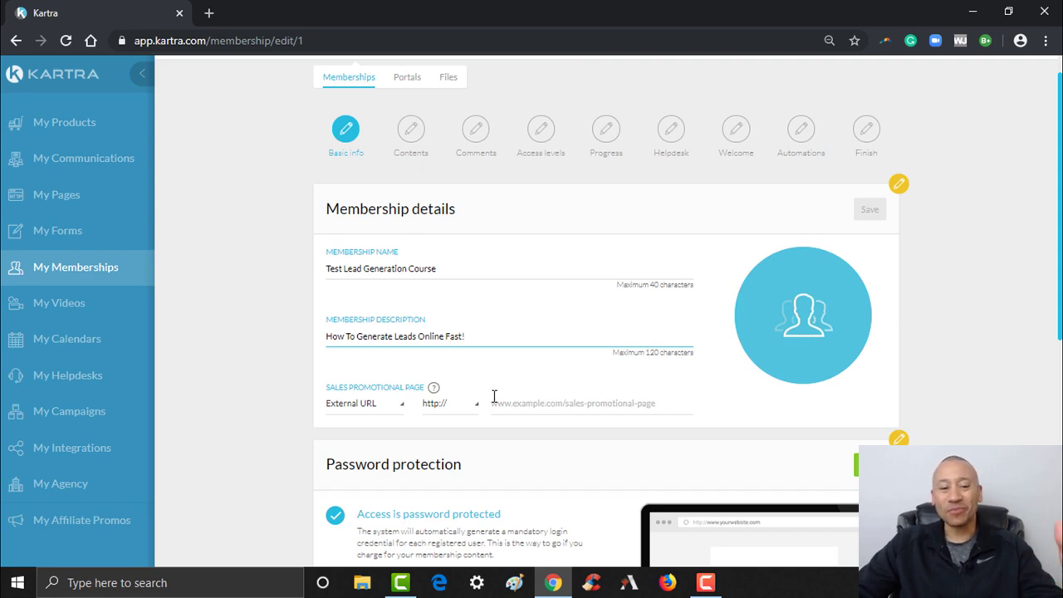
{"action": "mouse_move", "coordinate": [434, 389]}
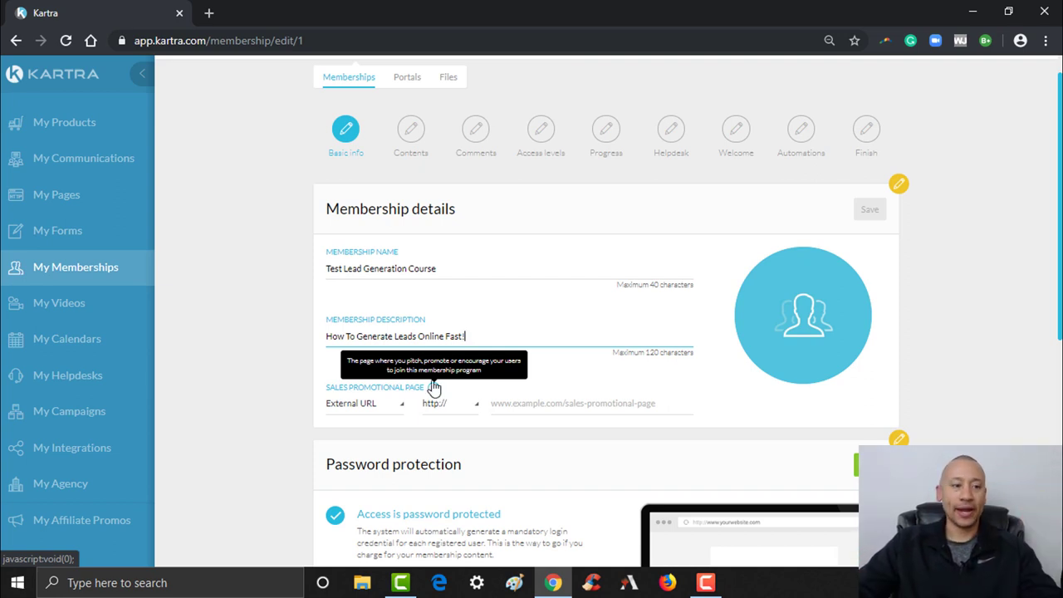
Open My Pages in a new browser tab and start a new page
{"action": "right_click", "coordinate": [91, 195]}
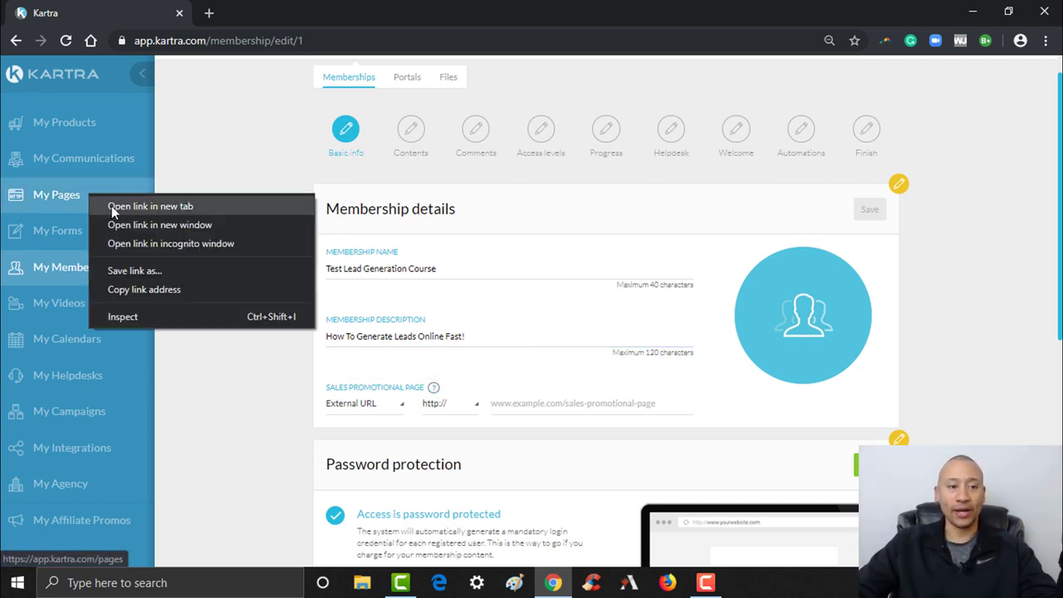
{"action": "left_click", "coordinate": [112, 206]}
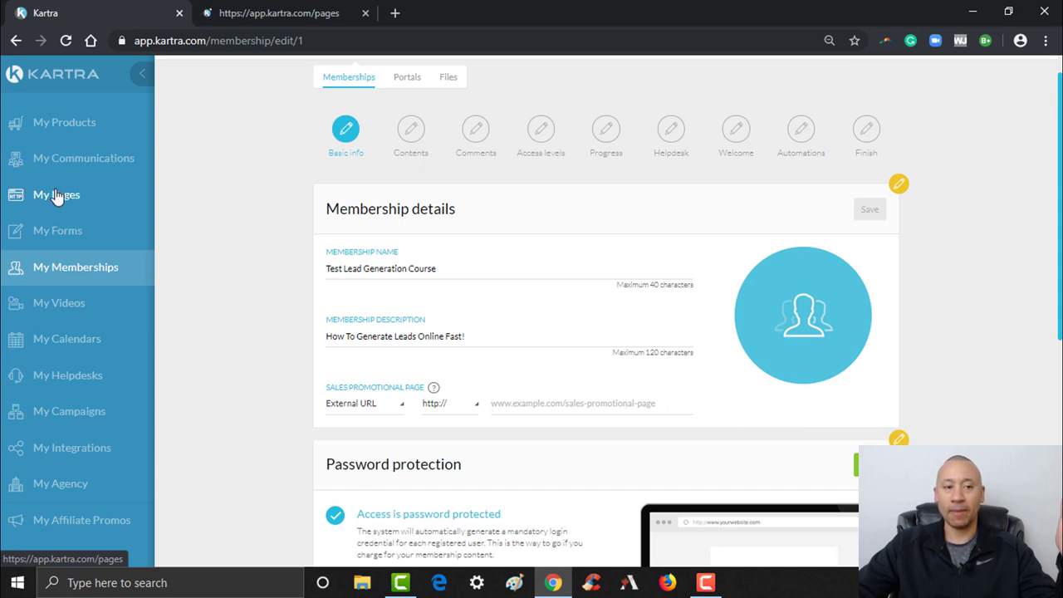
{"action": "left_click", "coordinate": [303, 10]}
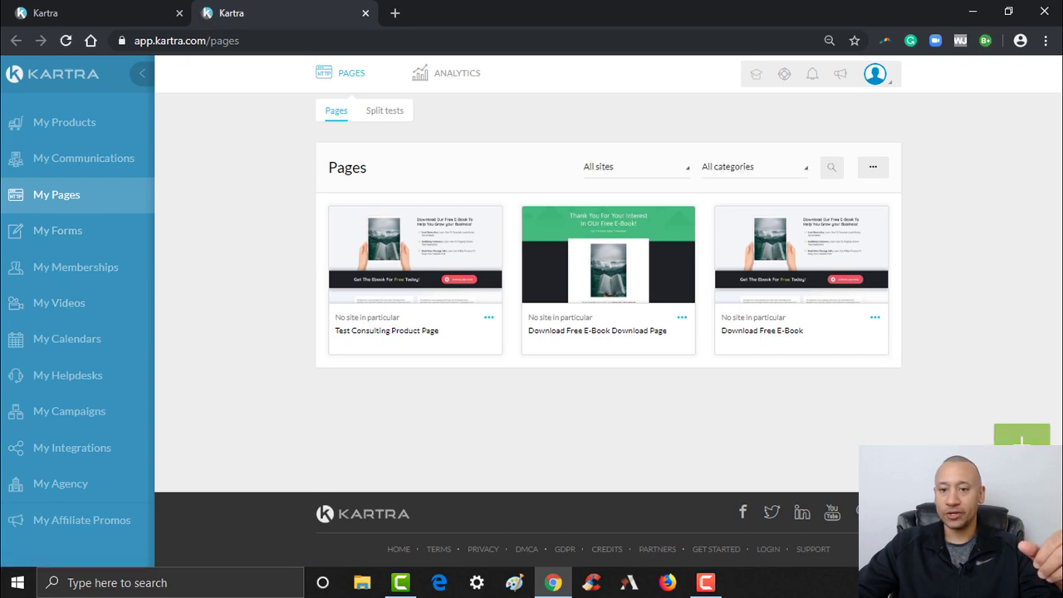
{"action": "left_click", "coordinate": [1022, 438]}
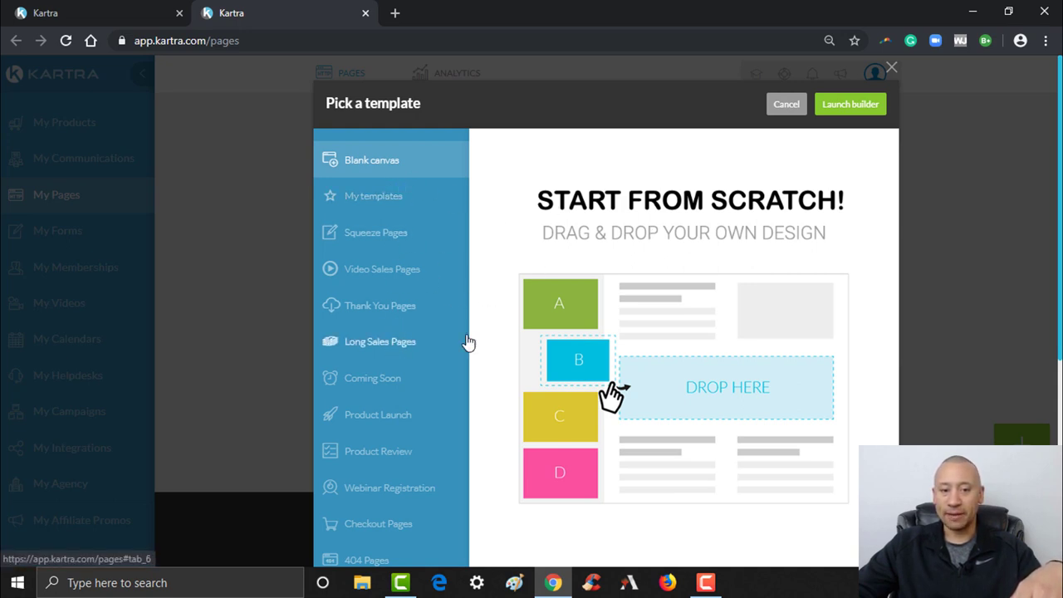
Choose the third Video Sales Pages template, the green presenter design, and launch the builder
{"action": "scroll", "coordinate": [468, 343], "scroll_direction": "down", "scroll_amount": 1}
{"action": "scroll", "coordinate": [606, 332], "scroll_direction": "down", "scroll_amount": 3}
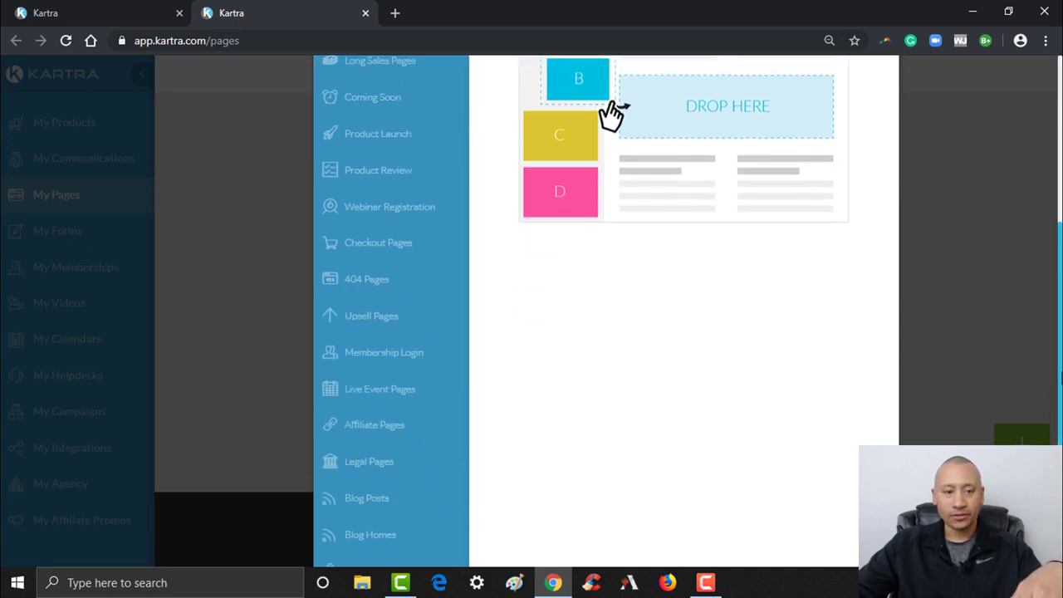
{"action": "scroll", "coordinate": [605, 332], "scroll_direction": "down", "scroll_amount": 1}
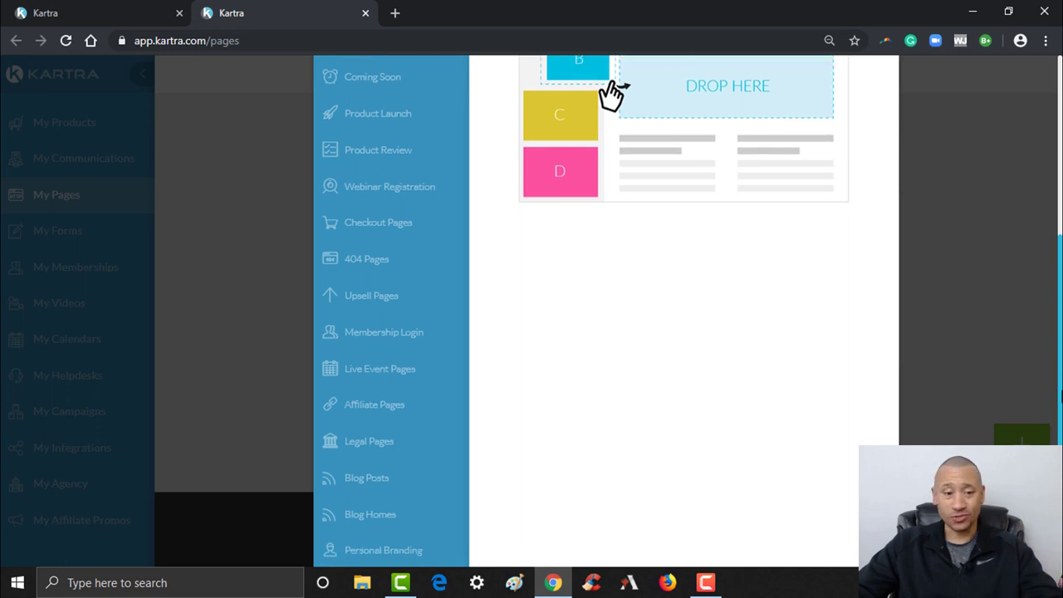
{"action": "scroll", "coordinate": [606, 333], "scroll_direction": "up", "scroll_amount": 1}
{"action": "scroll", "coordinate": [606, 332], "scroll_direction": "up", "scroll_amount": 2}
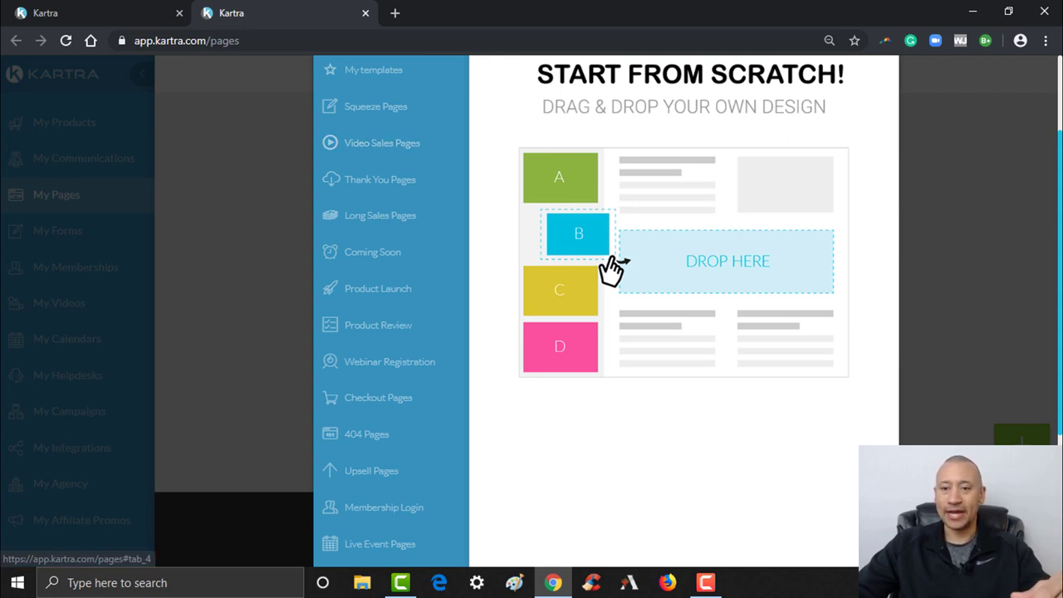
{"action": "scroll", "coordinate": [429, 235], "scroll_direction": "up", "scroll_amount": 1}
{"action": "left_click", "coordinate": [406, 232]}
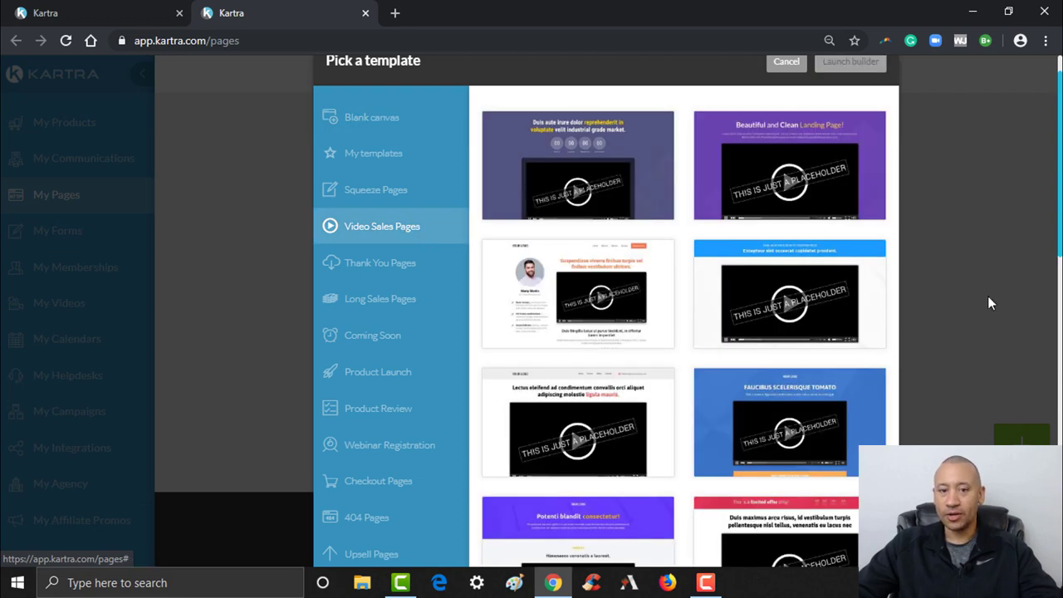
{"action": "scroll", "coordinate": [987, 295], "scroll_direction": "down", "scroll_amount": 1}
{"action": "scroll", "coordinate": [830, 291], "scroll_direction": "down", "scroll_amount": 2}
{"action": "mouse_move", "coordinate": [826, 290]}
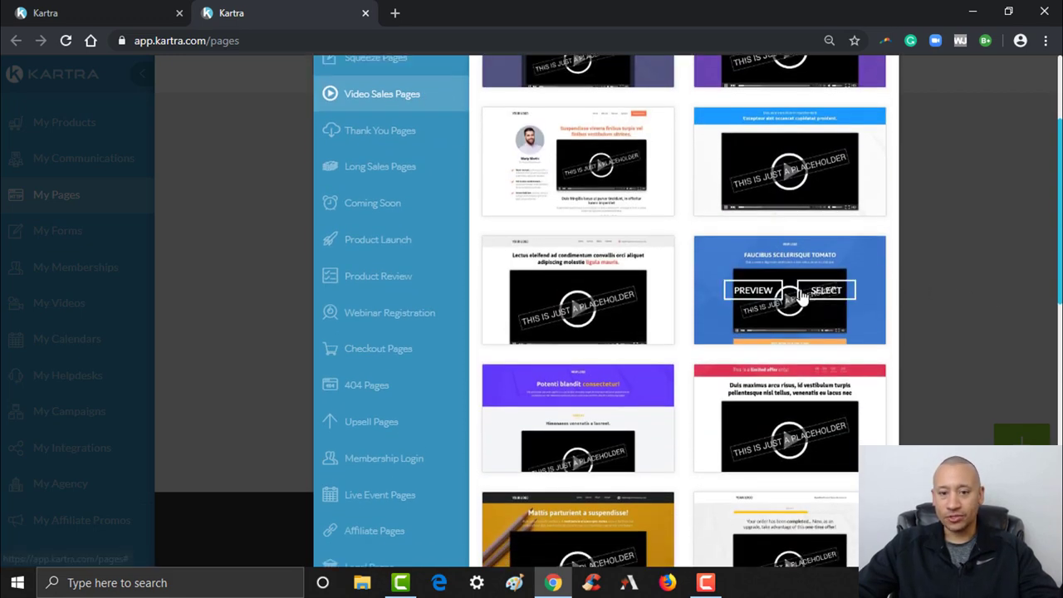
{"action": "scroll", "coordinate": [653, 214], "scroll_direction": "up", "scroll_amount": 2}
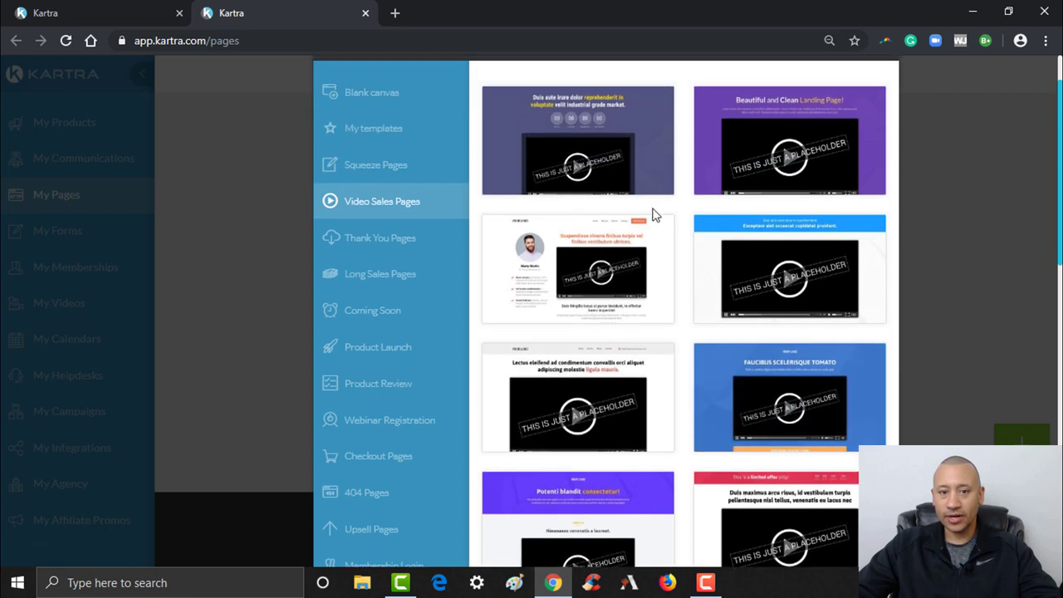
{"action": "mouse_move", "coordinate": [596, 249]}
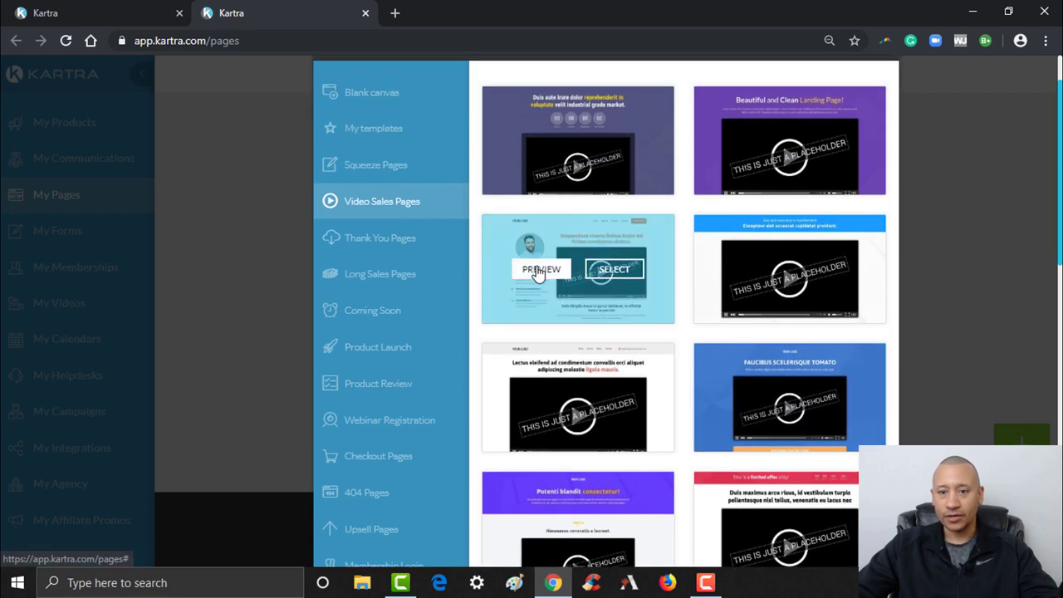
{"action": "left_click", "coordinate": [613, 272]}
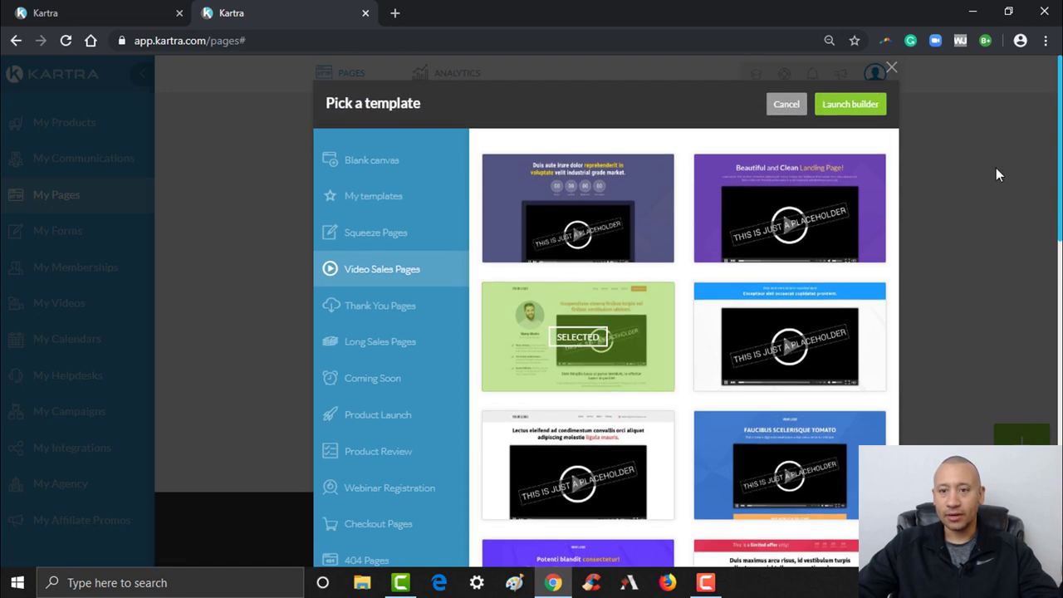
{"action": "left_click", "coordinate": [861, 103]}
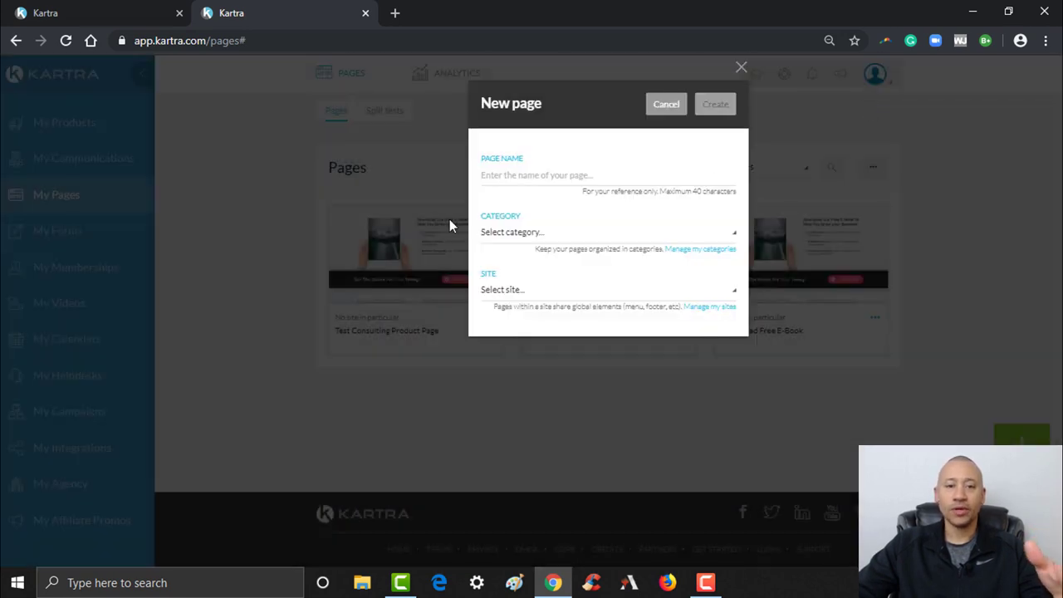
Create 'Test Lead Generation Course Sales Page' with no category and no site in particular
{"action": "left_click", "coordinate": [494, 175]}
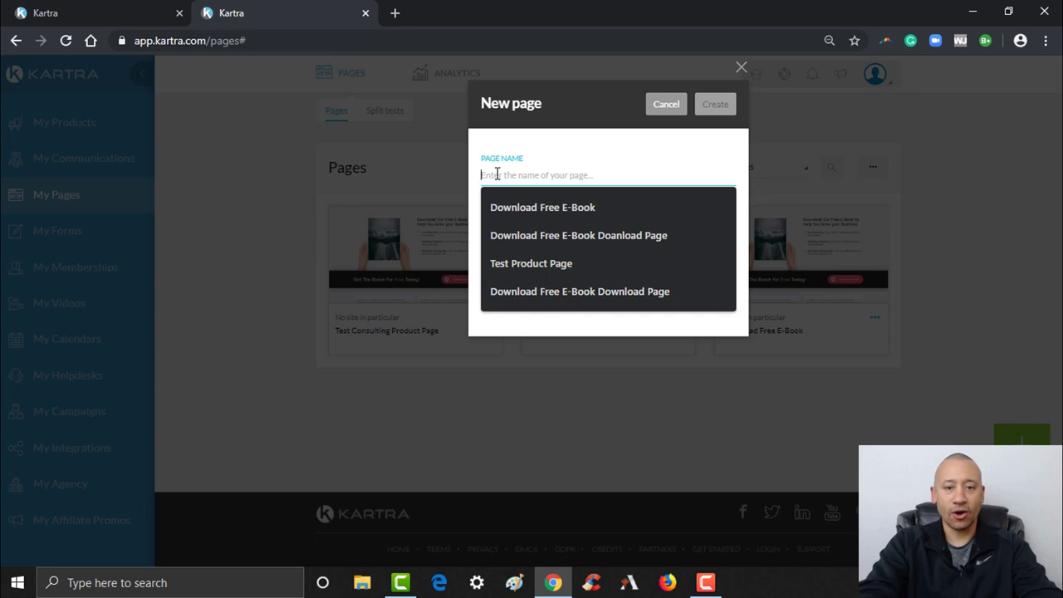
{"action": "type", "text": "Te"}
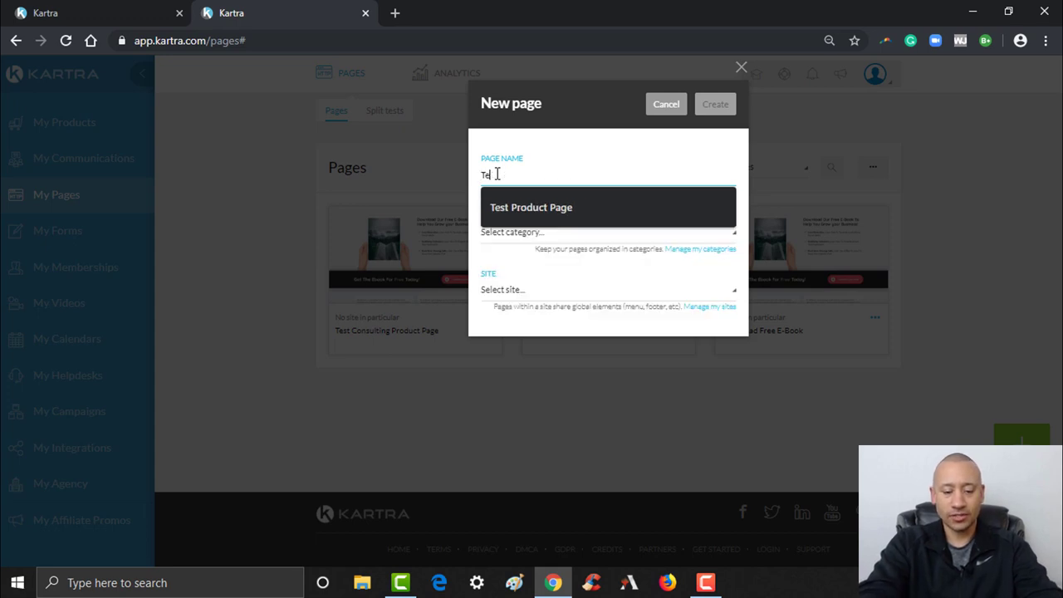
{"action": "type", "text": "st Lead Generation Course Sales Page"}
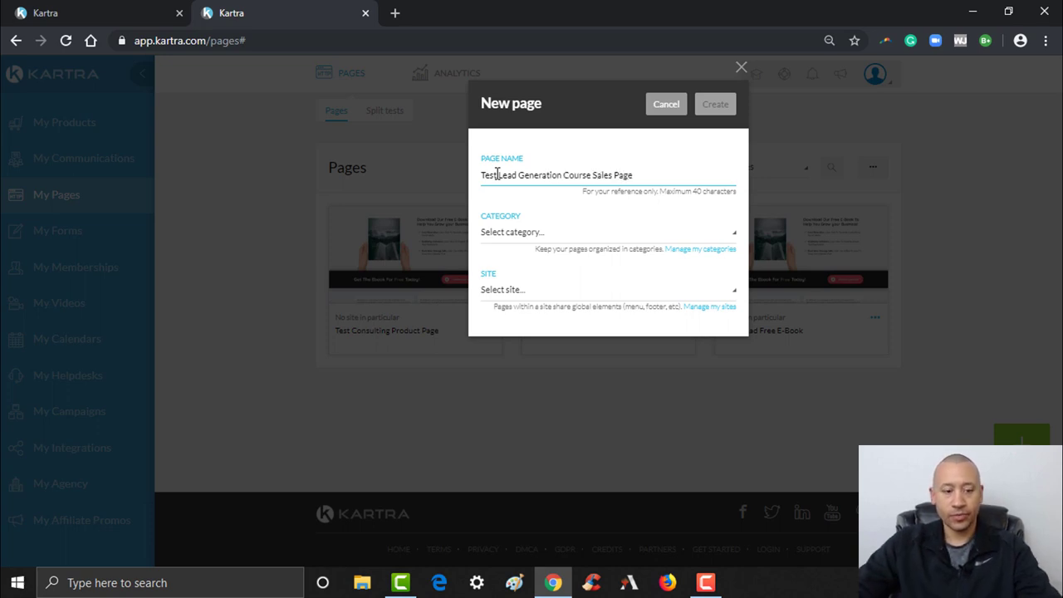
{"action": "left_click", "coordinate": [491, 232]}
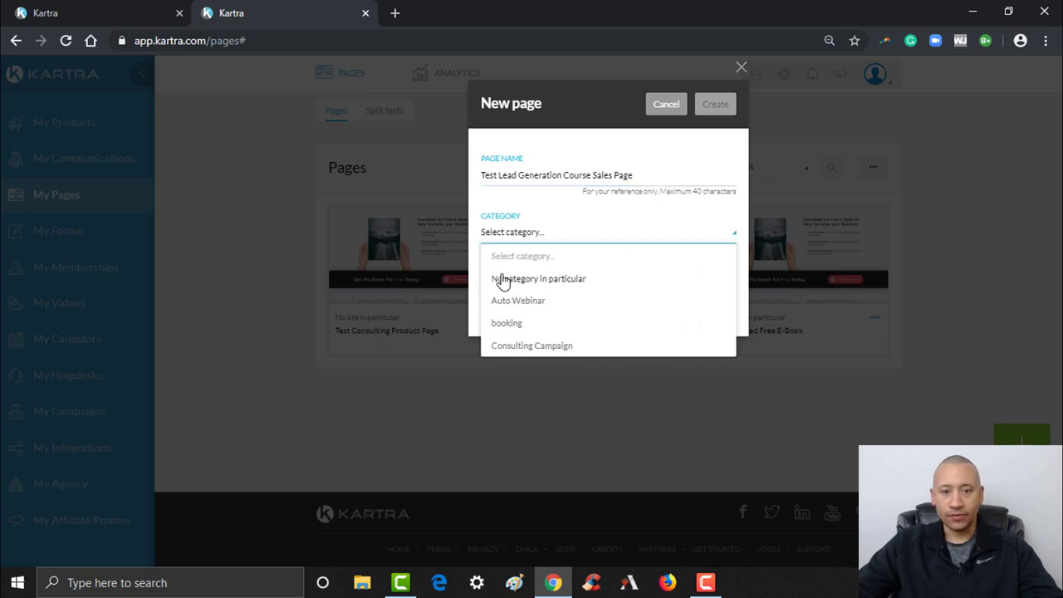
{"action": "left_click", "coordinate": [504, 279]}
{"action": "left_click", "coordinate": [506, 288]}
{"action": "left_click", "coordinate": [515, 335]}
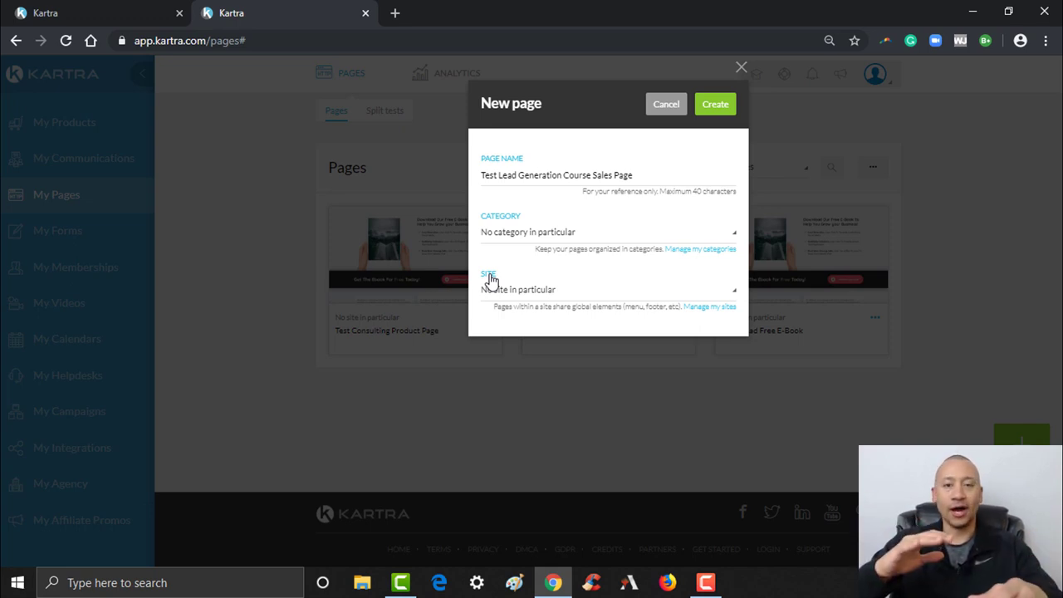
{"action": "left_click", "coordinate": [714, 104]}
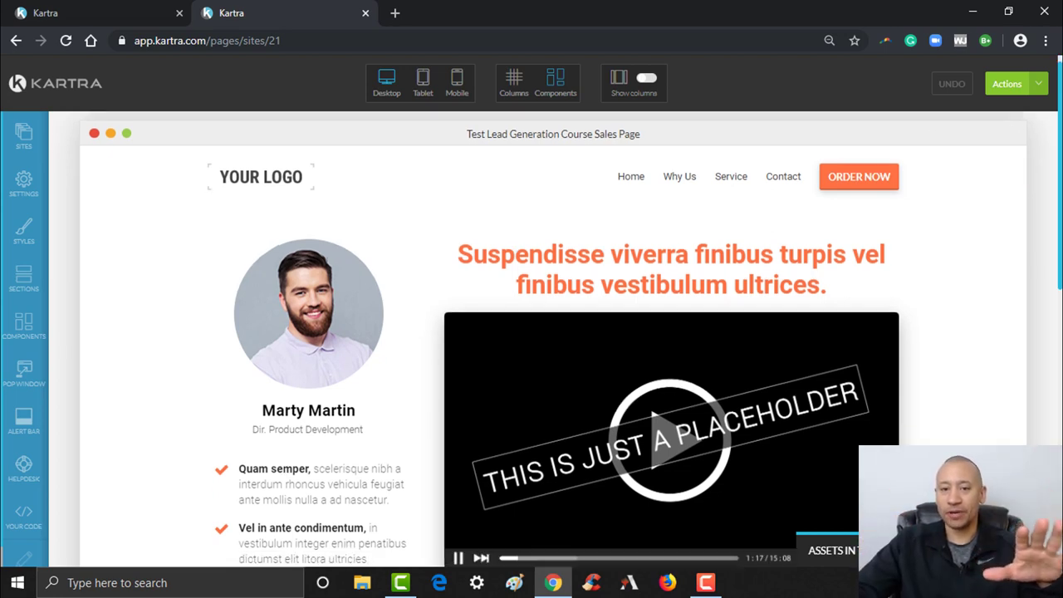
Delete the header block with the logo, menu links and ORDER NOW button
{"action": "left_click_drag", "start_coordinate": [1057, 143], "coordinate": [1056, 363]}
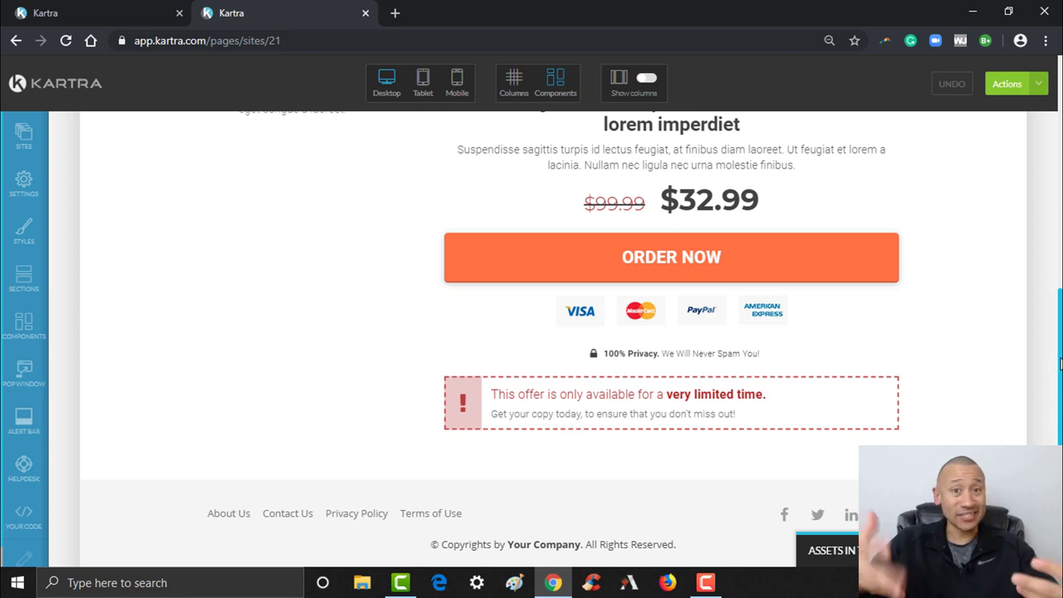
{"action": "left_click_drag", "start_coordinate": [1058, 340], "coordinate": [1027, 173]}
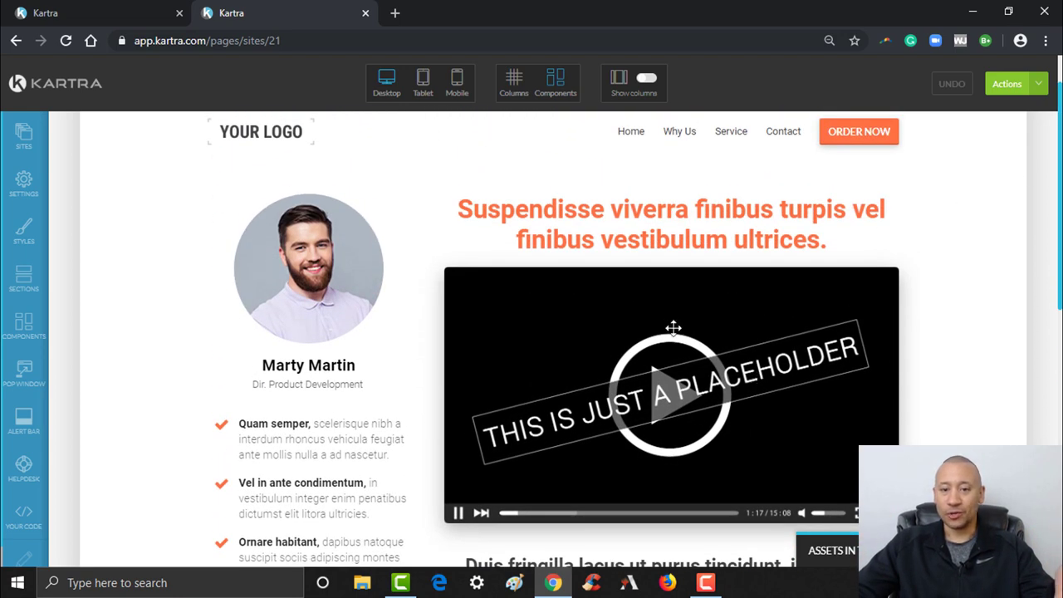
{"action": "scroll", "coordinate": [914, 207], "scroll_direction": "up", "scroll_amount": 2}
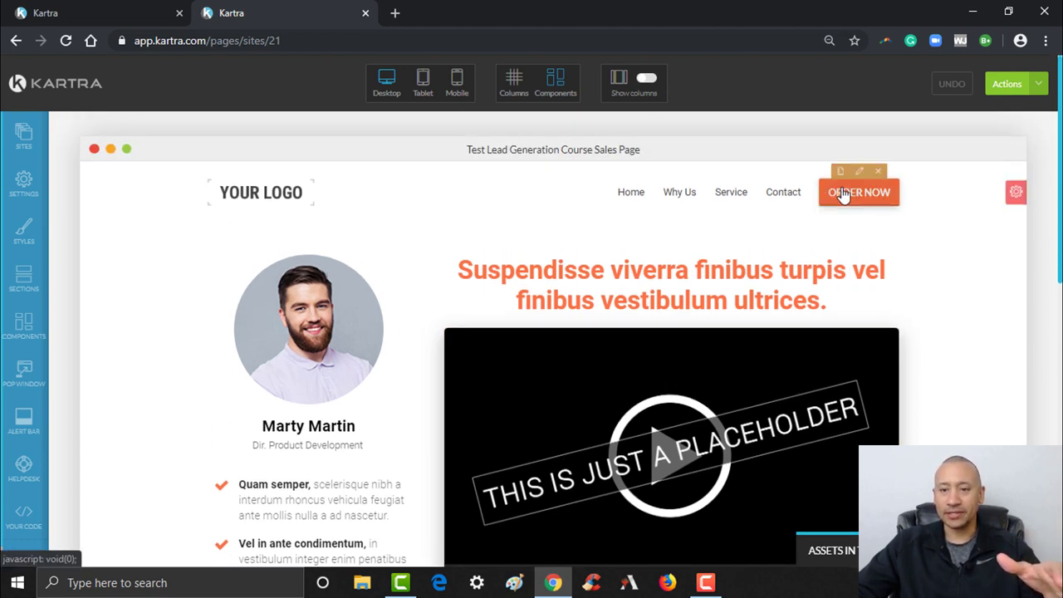
{"action": "mouse_move", "coordinate": [1014, 194]}
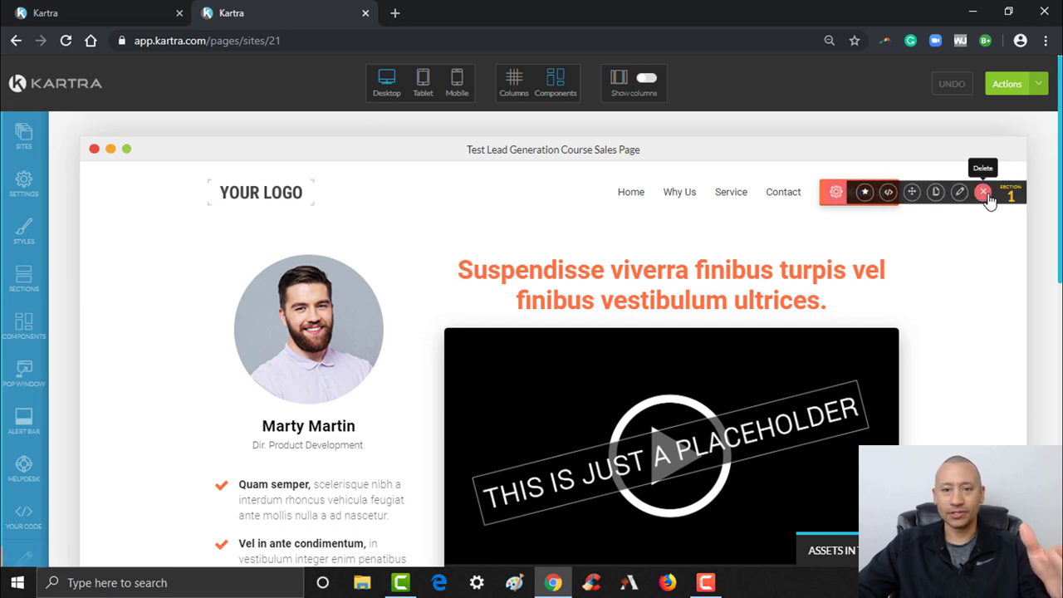
{"action": "left_click", "coordinate": [987, 196]}
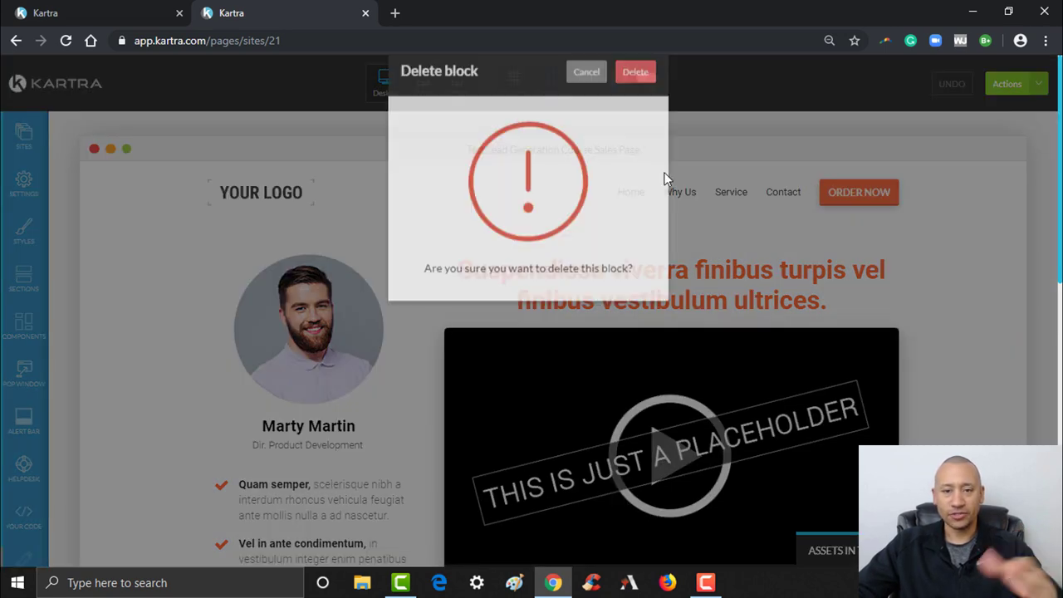
{"action": "left_click", "coordinate": [636, 104]}
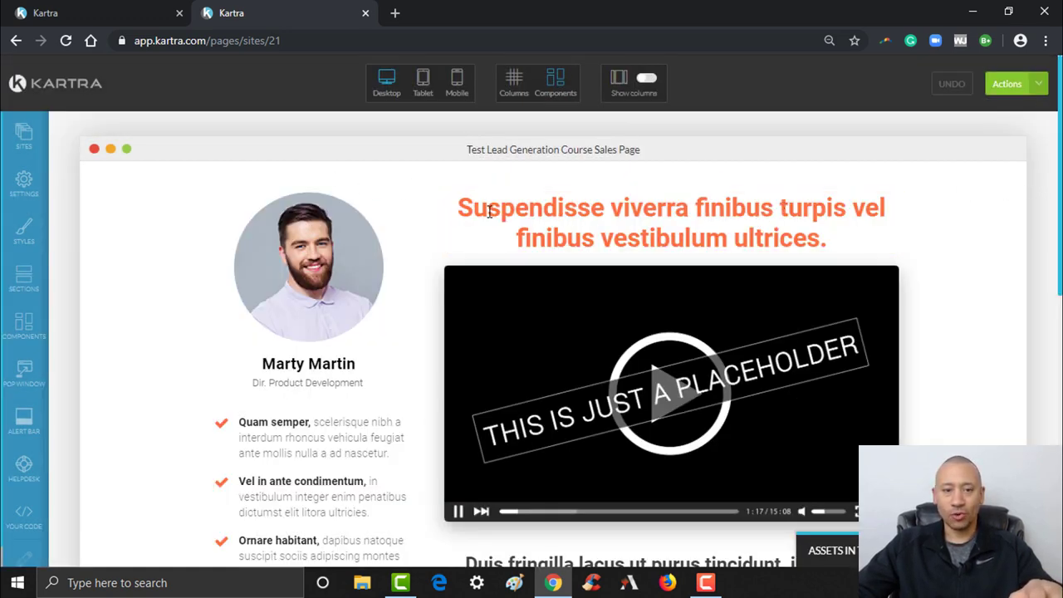
{"action": "left_click_drag", "start_coordinate": [459, 208], "coordinate": [826, 237]}
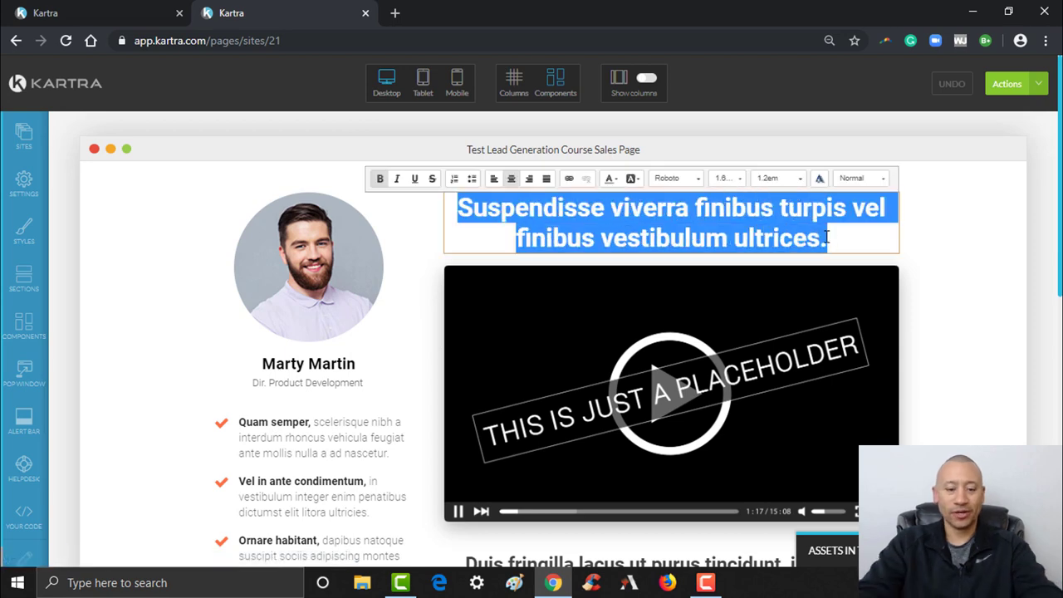
Retype the headline as 'Watch The Video Below To Learn More About Our Awesome Course!'
{"action": "type", "text": "Watch Th"}
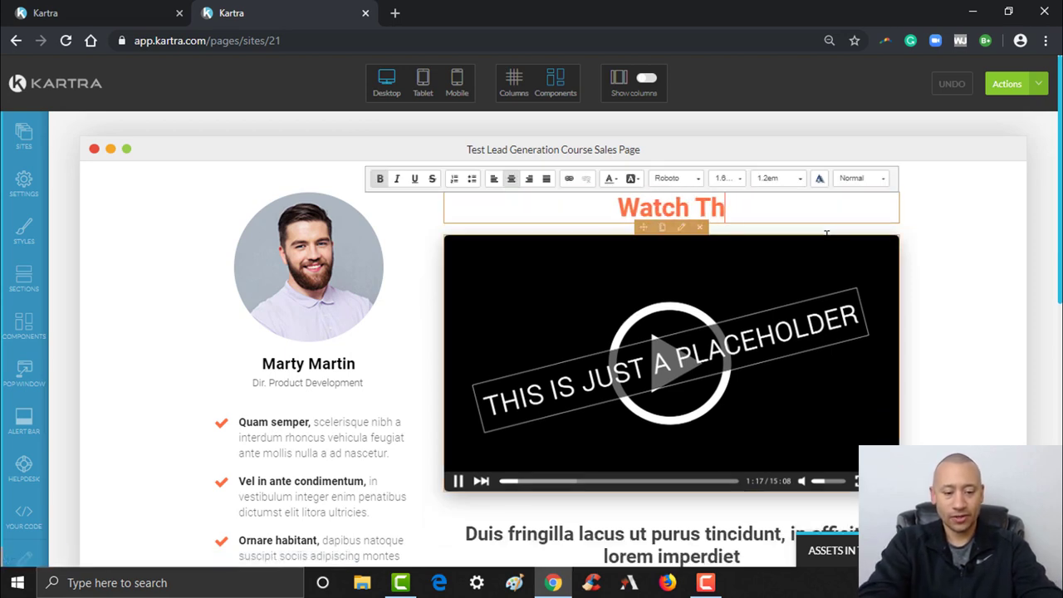
{"action": "type", "text": "e Video Below "}
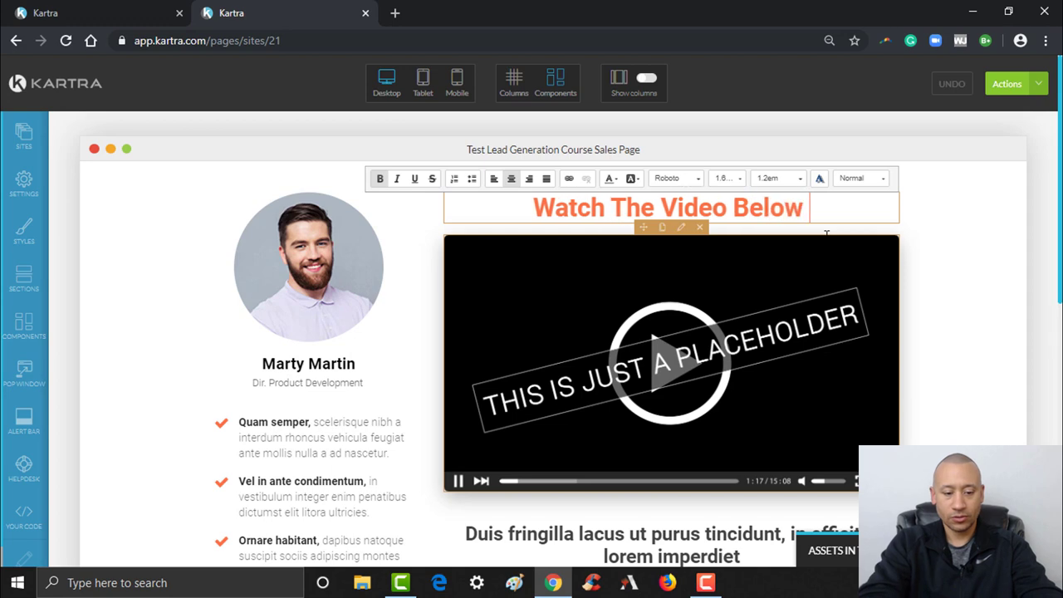
{"action": "type", "text": "To Learn Mor"}
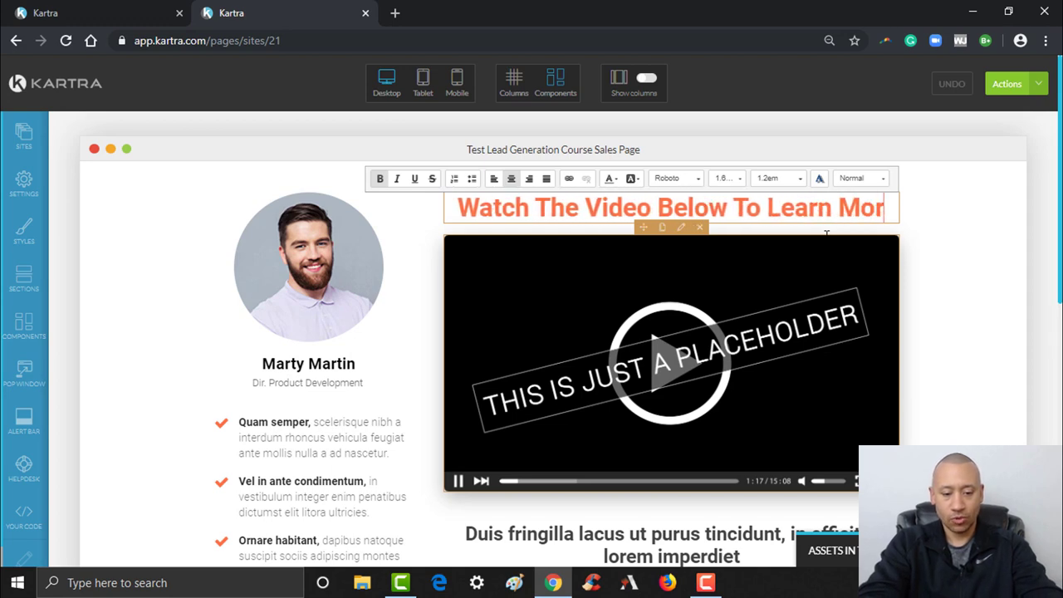
{"action": "type", "text": "e About OUr A"}
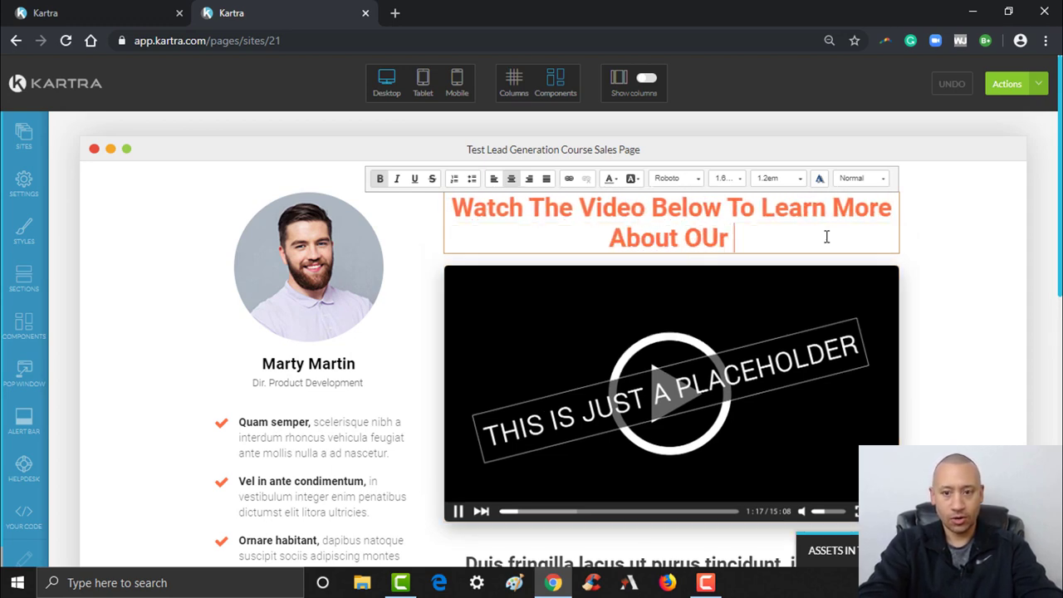
{"action": "key", "text": "BackSpace"}
{"action": "key", "text": "BackSpace"}
{"action": "key", "text": "BackSpace"}
{"action": "key", "text": "BackSpace"}
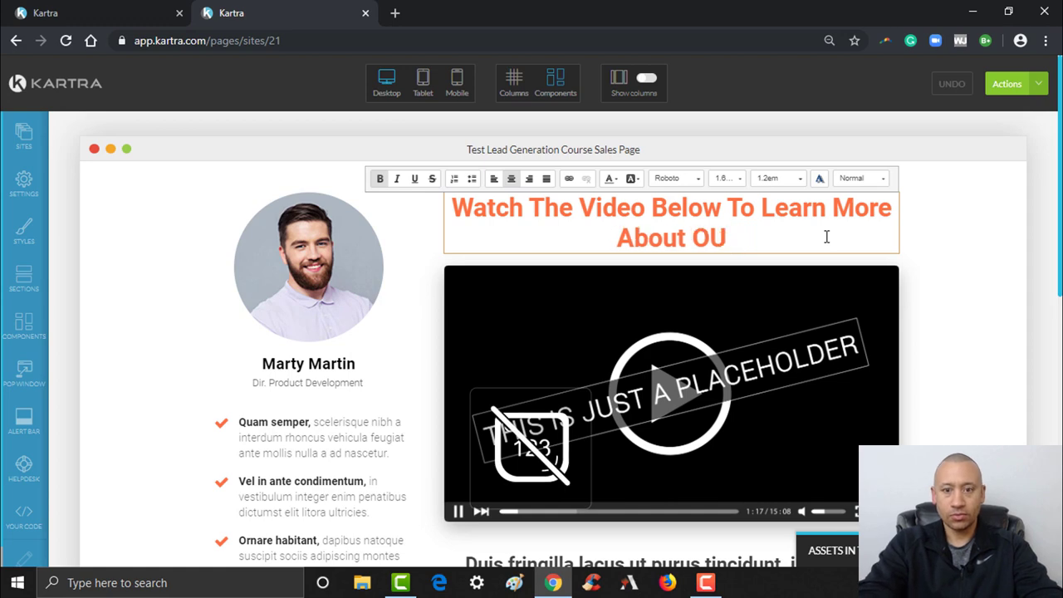
{"action": "type", "text": "ur Aw"}
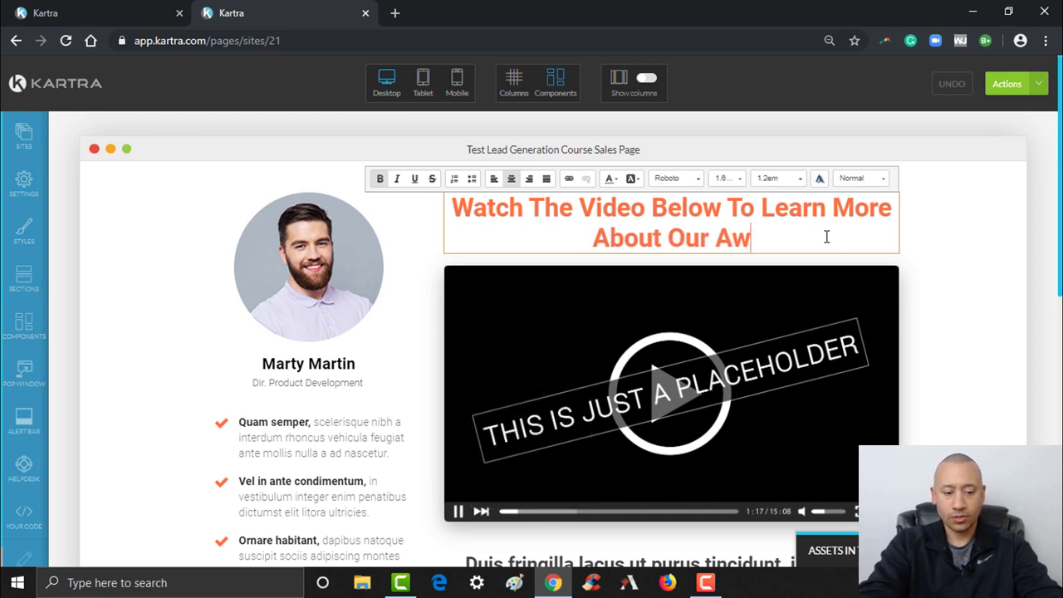
{"action": "type", "text": "esome Course!"}
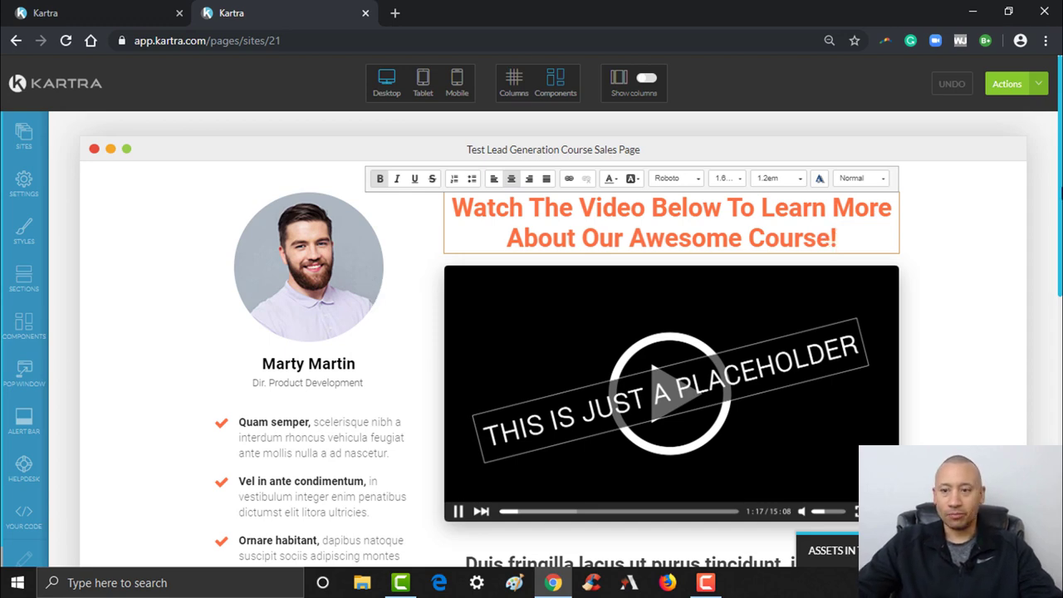
{"action": "scroll", "coordinate": [1060, 193], "scroll_direction": "down", "scroll_amount": 1}
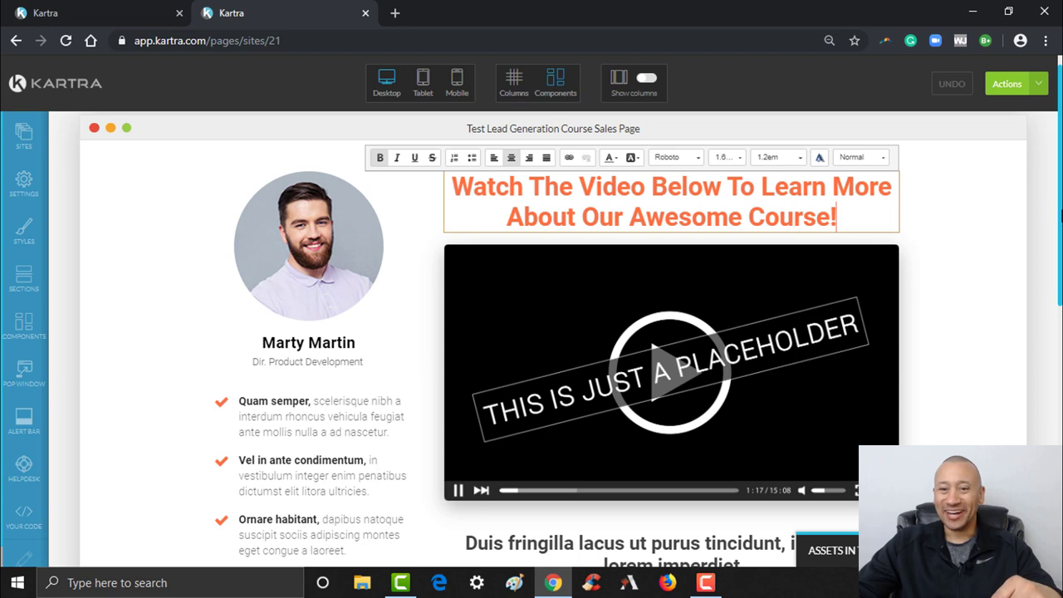
{"action": "scroll", "coordinate": [1060, 214], "scroll_direction": "down", "scroll_amount": 2}
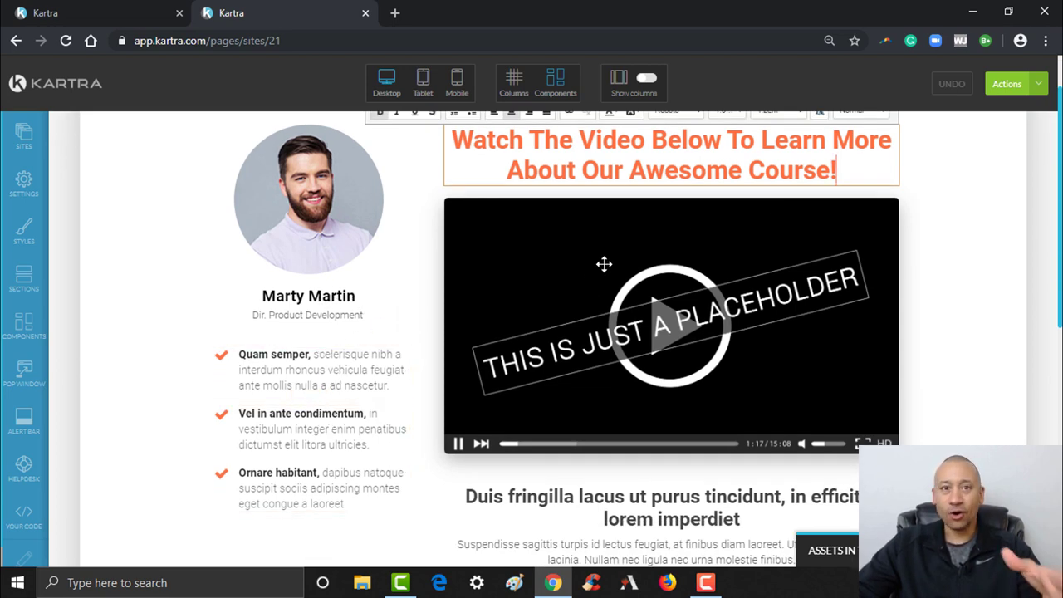
Remove the $99.99 / $32.99 price block and the limited-time offer box
{"action": "scroll", "coordinate": [1060, 289], "scroll_direction": "down", "scroll_amount": 3}
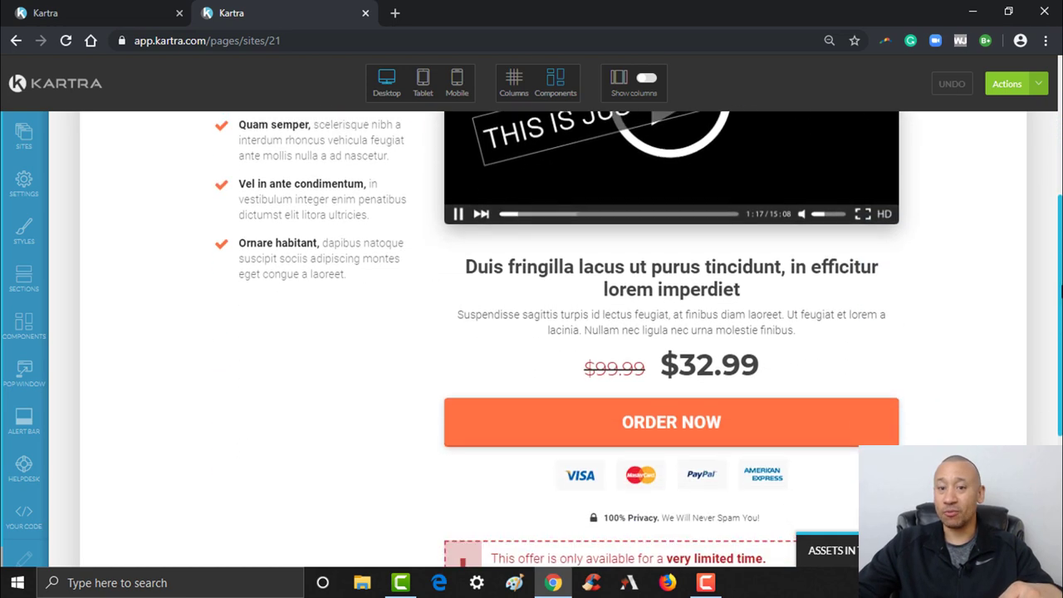
{"action": "scroll", "coordinate": [1060, 288], "scroll_direction": "up", "scroll_amount": 3}
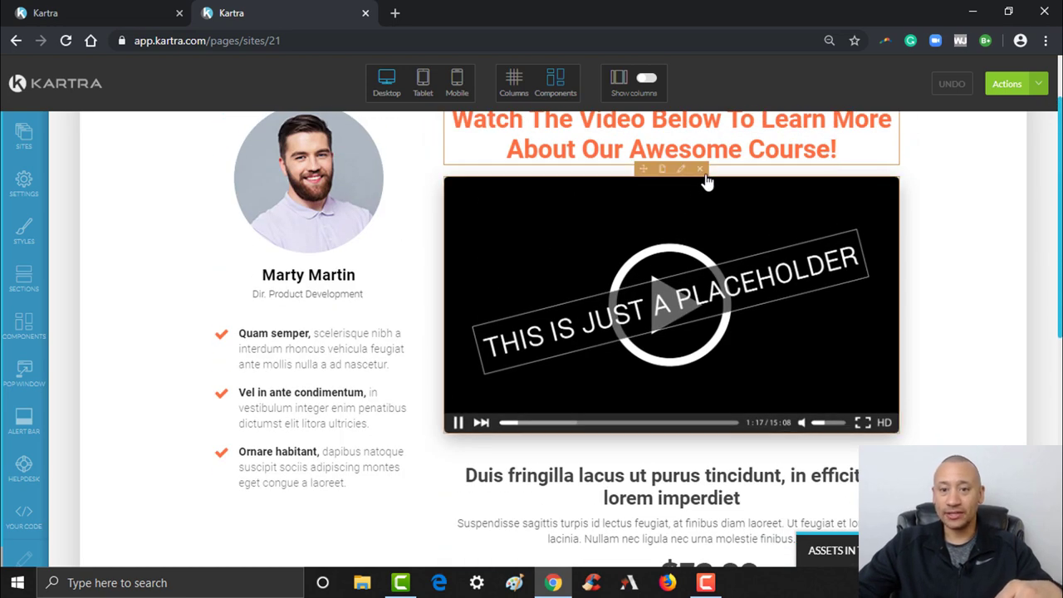
{"action": "scroll", "coordinate": [797, 340], "scroll_direction": "down", "scroll_amount": 3}
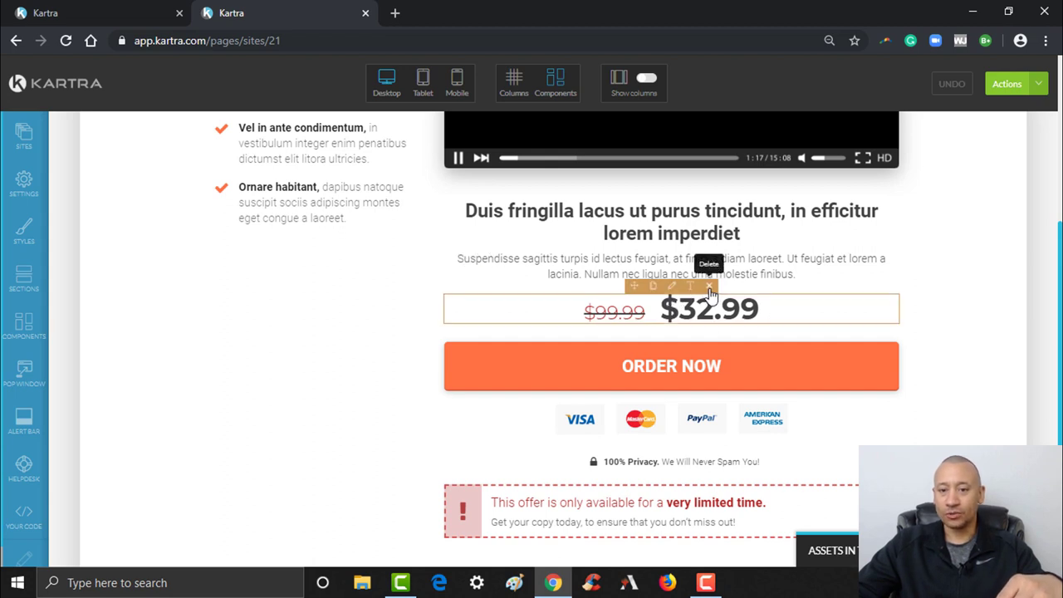
{"action": "left_click", "coordinate": [708, 285]}
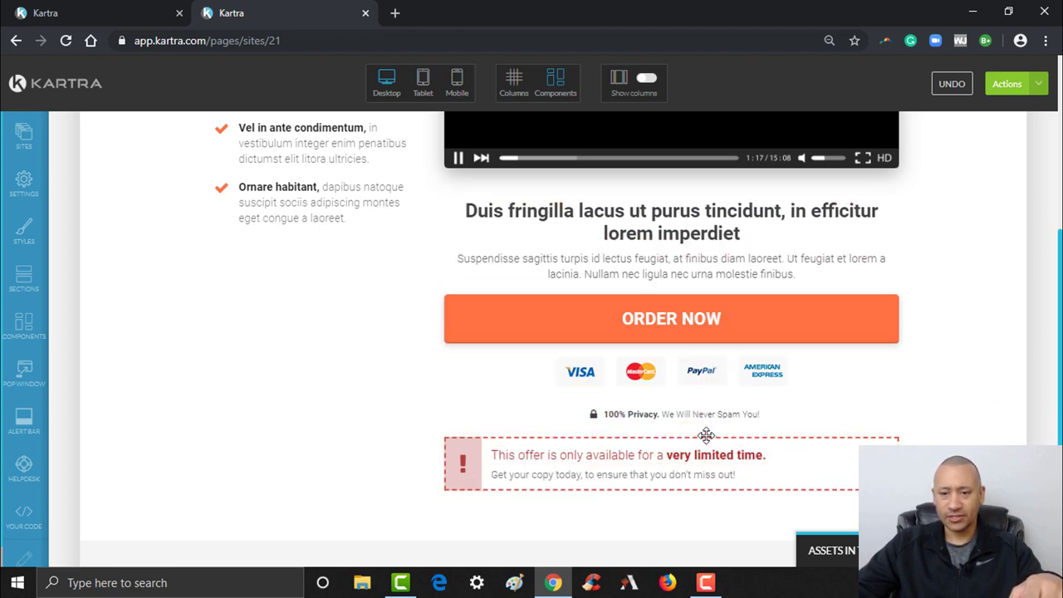
{"action": "scroll", "coordinate": [701, 431], "scroll_direction": "up", "scroll_amount": 3}
{"action": "scroll", "coordinate": [810, 429], "scroll_direction": "down", "scroll_amount": 4}
{"action": "scroll", "coordinate": [810, 429], "scroll_direction": "up", "scroll_amount": 1}
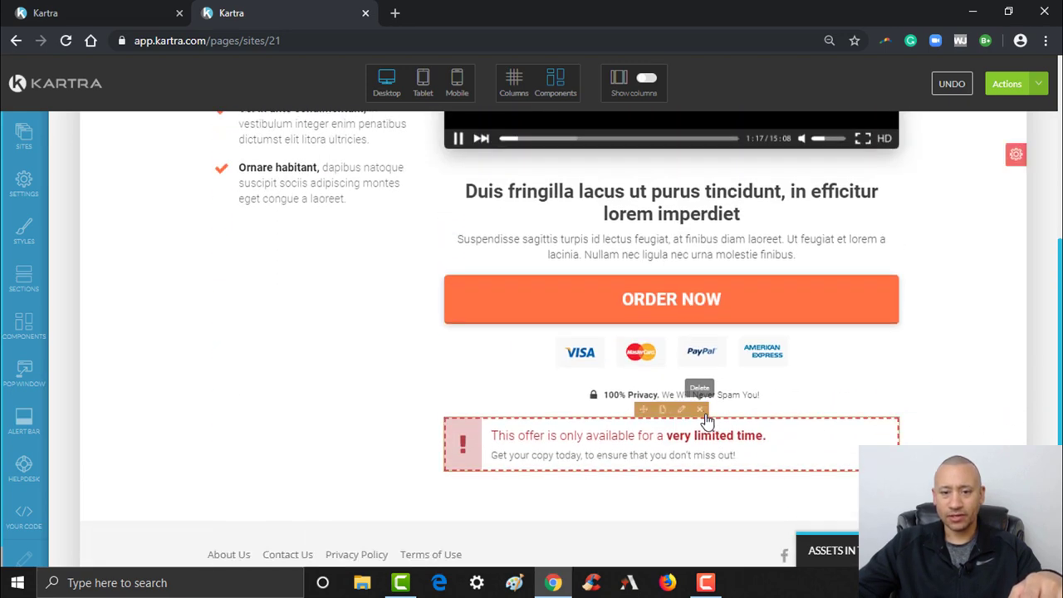
{"action": "left_click", "coordinate": [706, 415]}
Delete the video placeholder block above the headline area
{"action": "scroll", "coordinate": [781, 303], "scroll_direction": "up", "scroll_amount": 4}
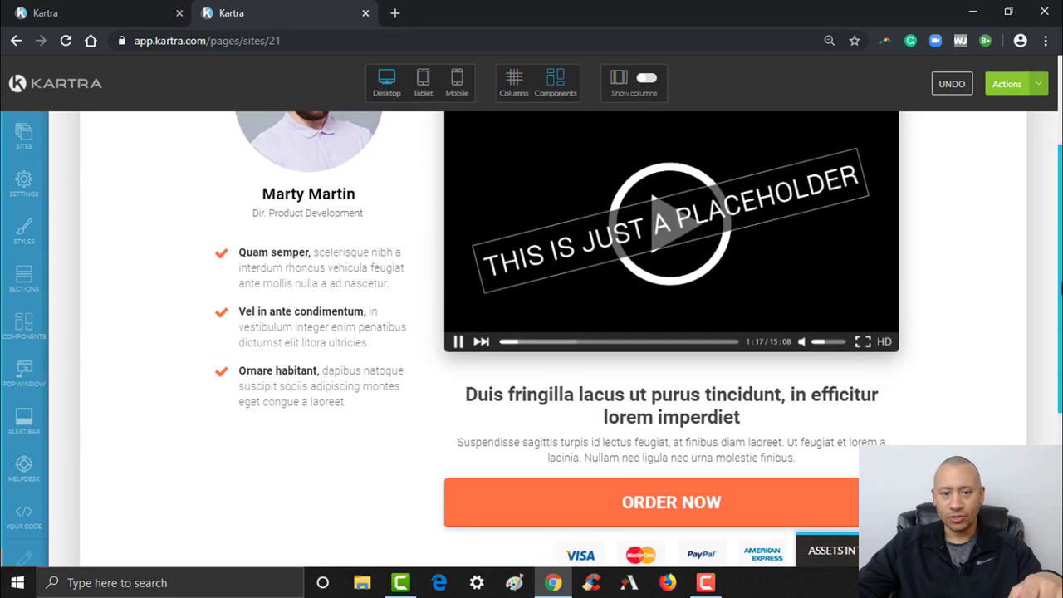
{"action": "left_click", "coordinate": [697, 200]}
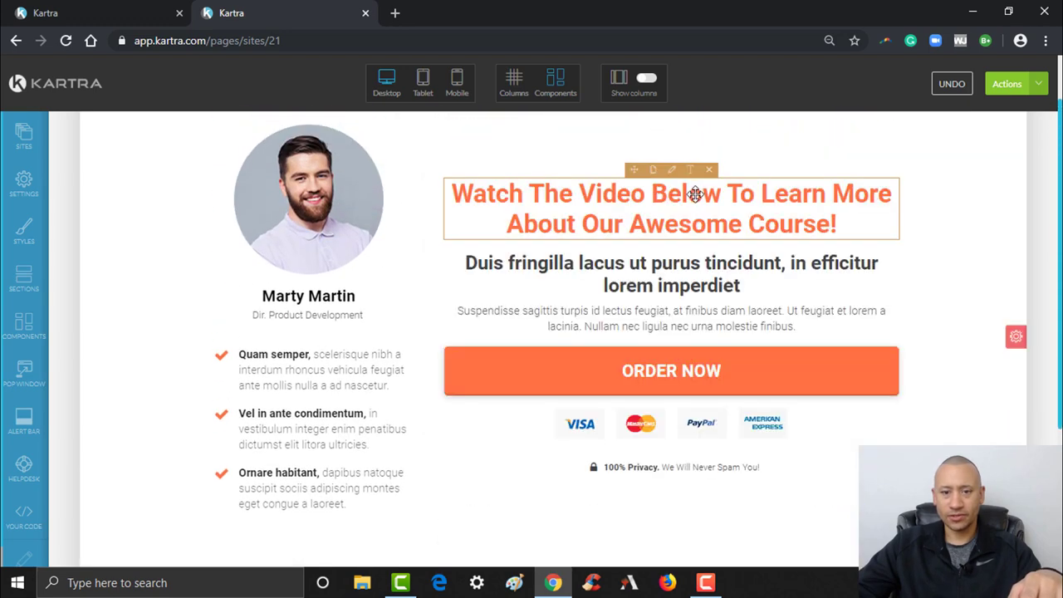
{"action": "scroll", "coordinate": [697, 196], "scroll_direction": "down", "scroll_amount": 3}
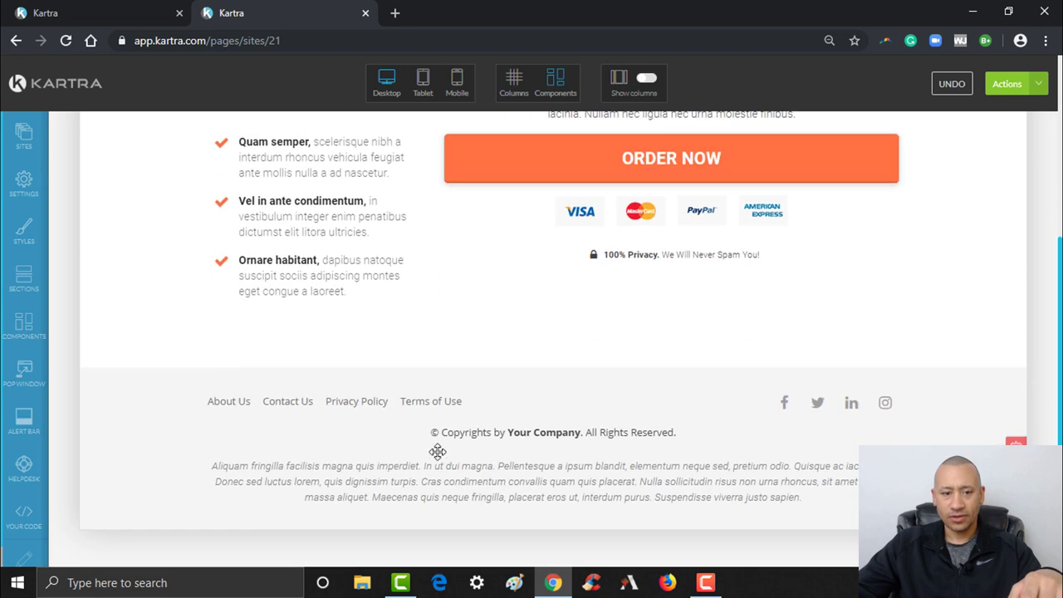
{"action": "left_click_drag", "start_coordinate": [1060, 400], "coordinate": [1060, 292]}
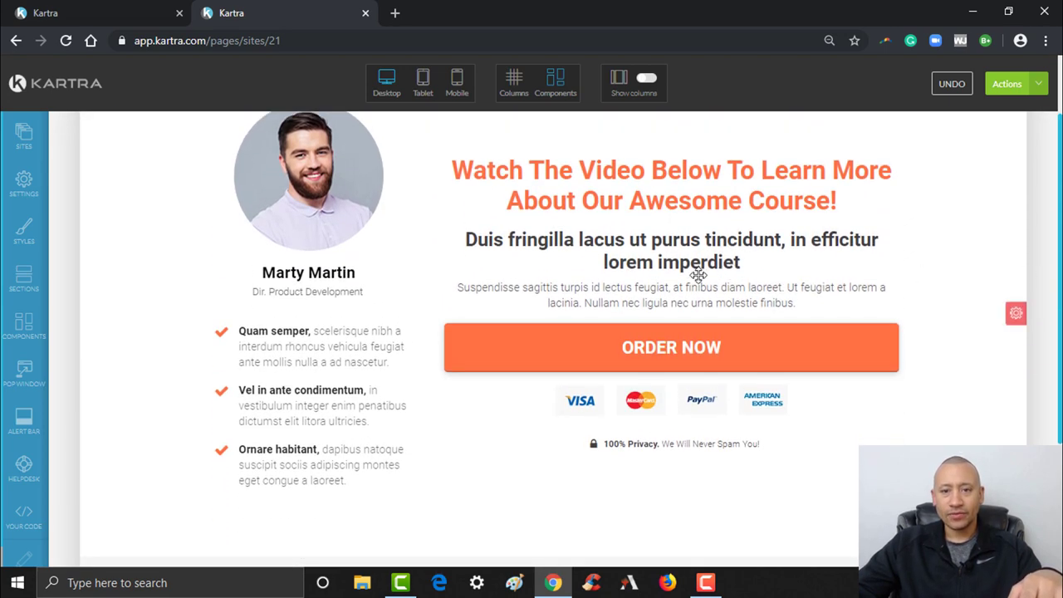
Replace the headline's opening words 'Watch The Video' with 'Click The Button'
{"action": "left_click", "coordinate": [682, 165]}
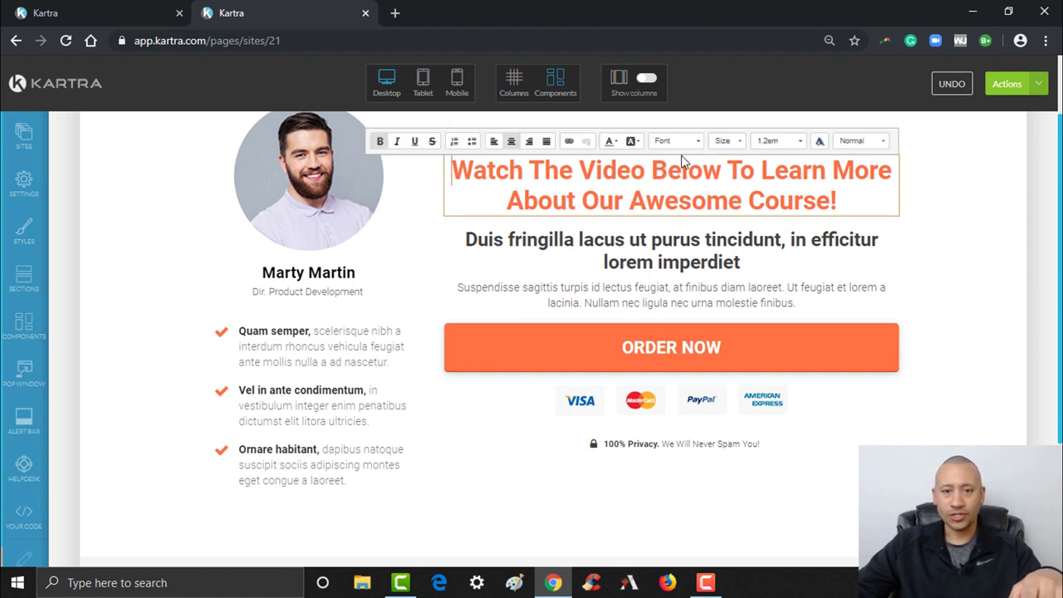
{"action": "left_click", "coordinate": [581, 168]}
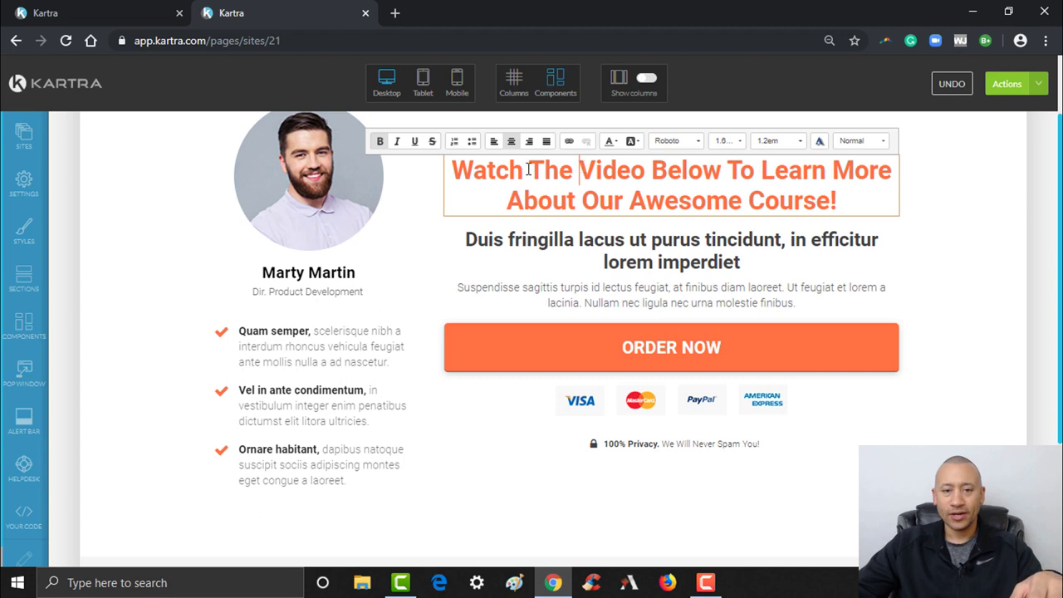
{"action": "left_click_drag", "start_coordinate": [455, 172], "coordinate": [655, 171]}
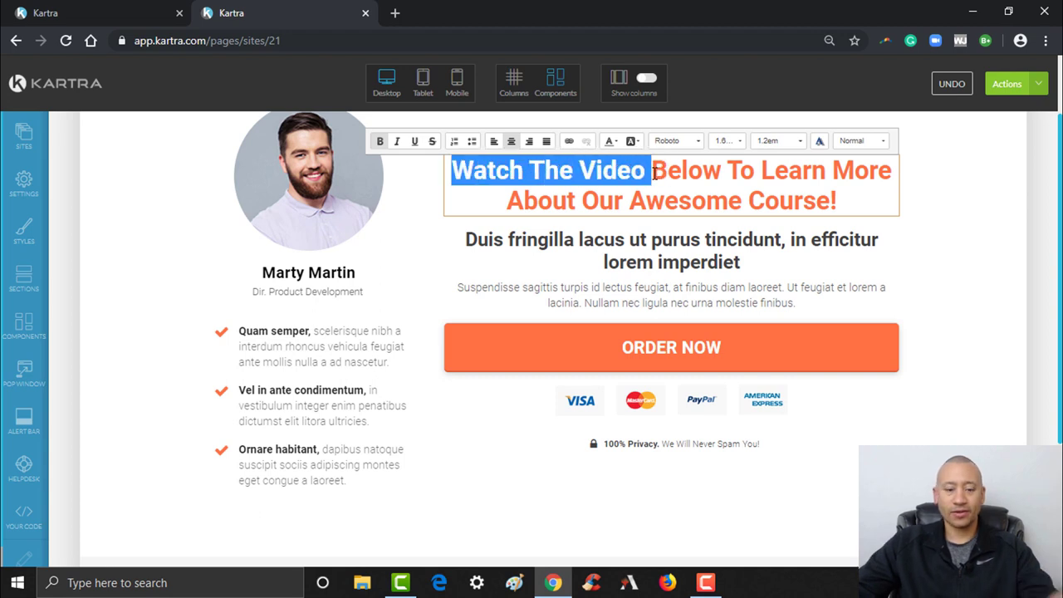
{"action": "type", "text": "Click The Butt"}
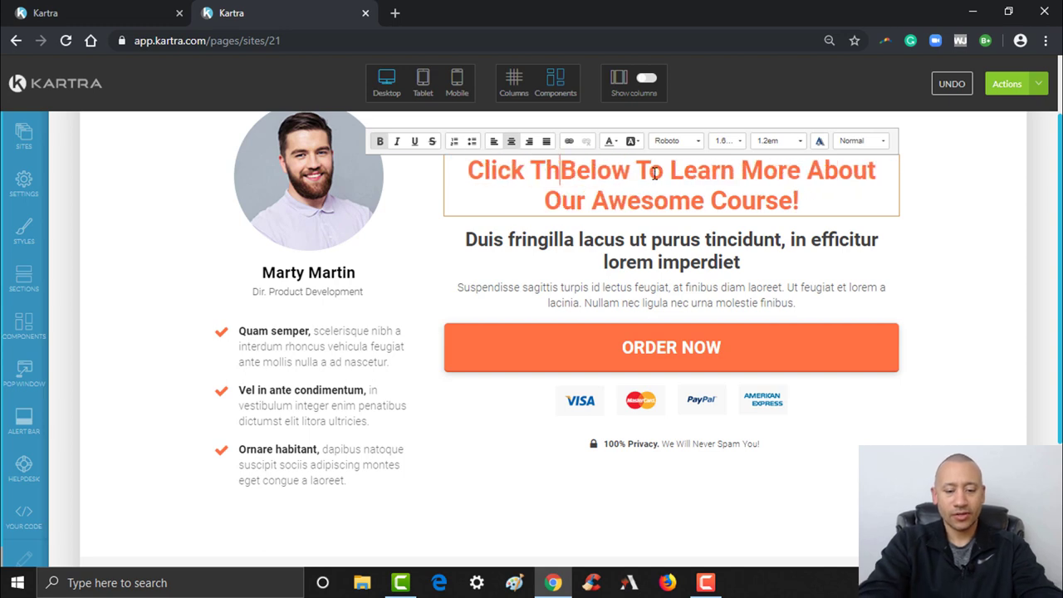
{"action": "type", "text": "on"}
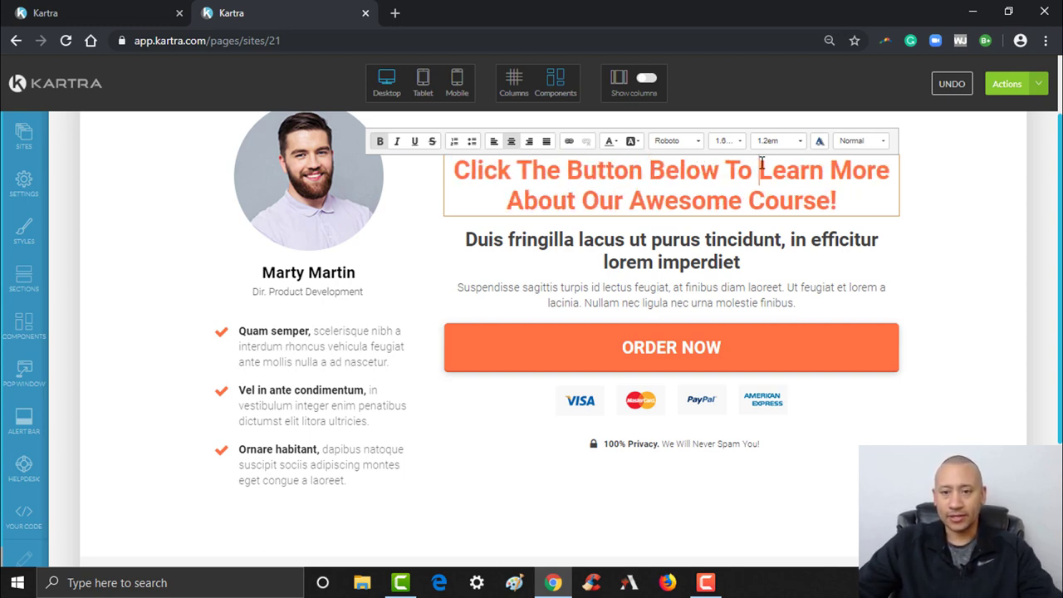
Finish the headline with 'Gain Instant Access To Our Awesome Lead Generation Course!', fixing 'OUr'
{"action": "left_click_drag", "start_coordinate": [758, 169], "coordinate": [581, 202]}
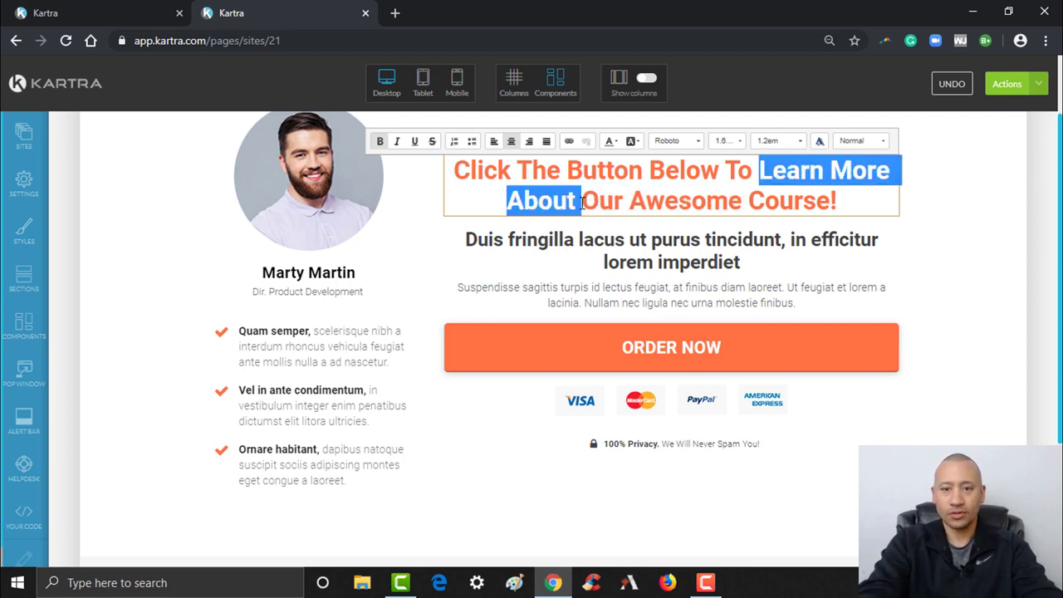
{"action": "type", "text": "Gain Instant "}
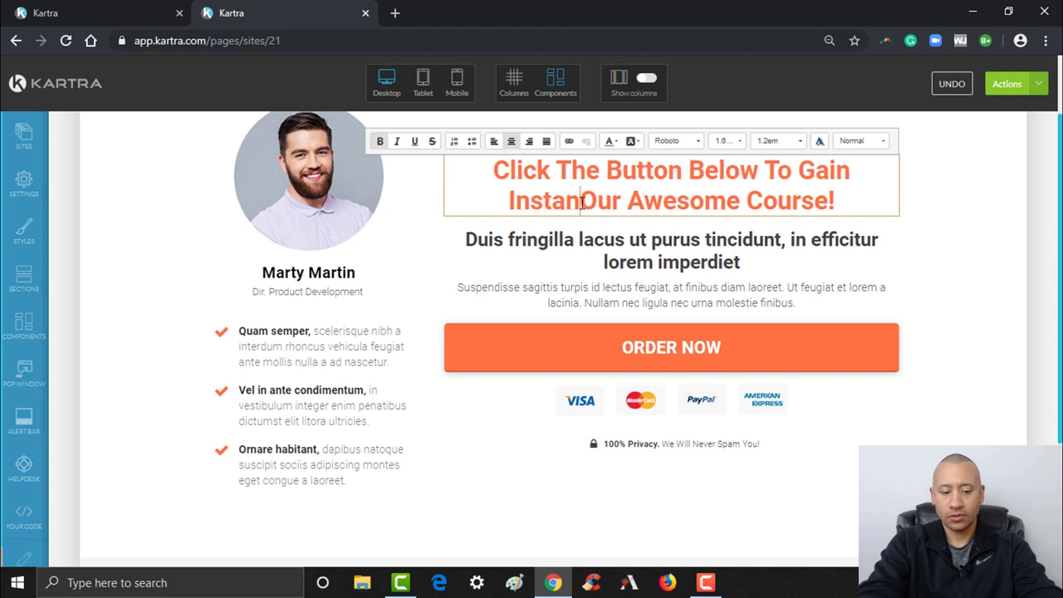
{"action": "type", "text": "Access To OUr"}
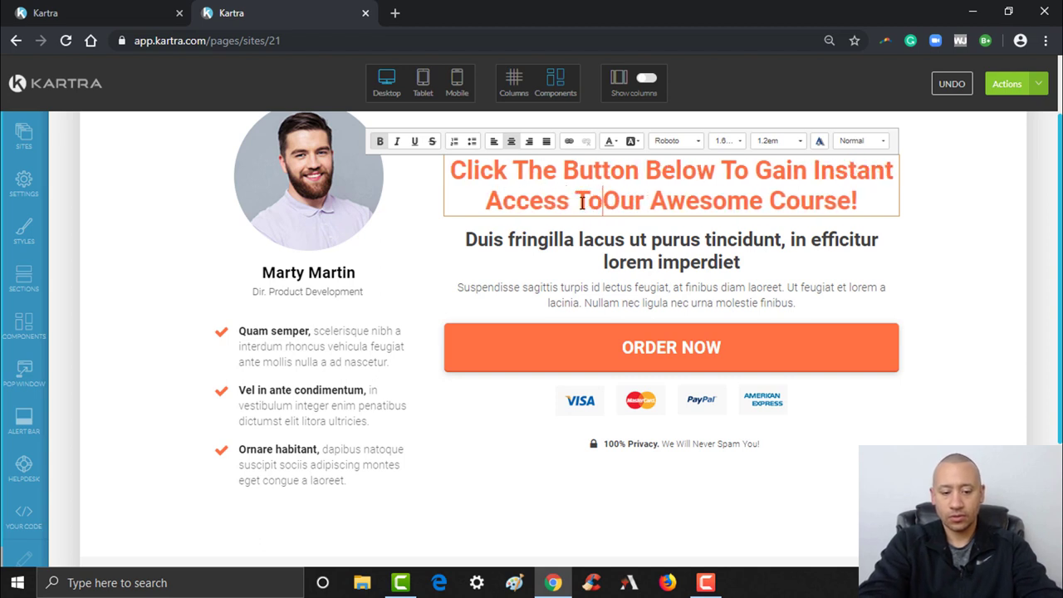
{"action": "type", "text": " Awesome L"}
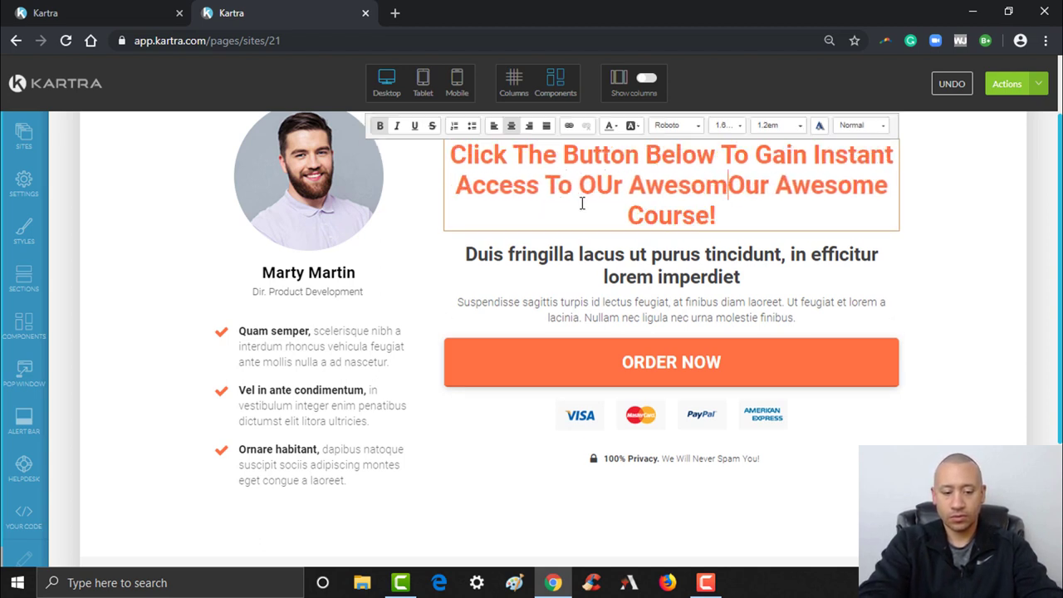
{"action": "type", "text": "ead Genera"}
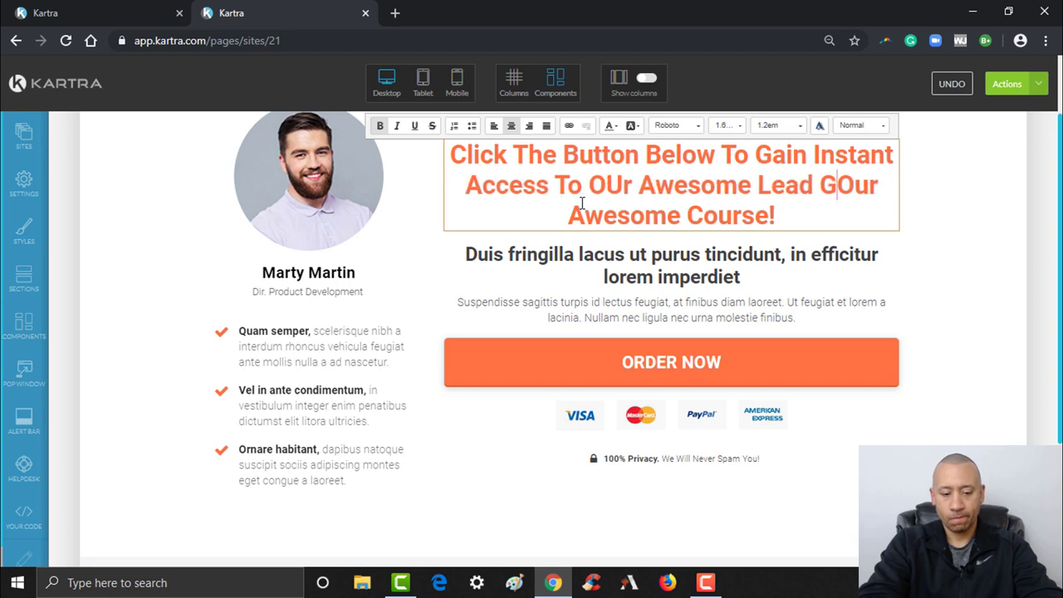
{"action": "type", "text": "tion Course"}
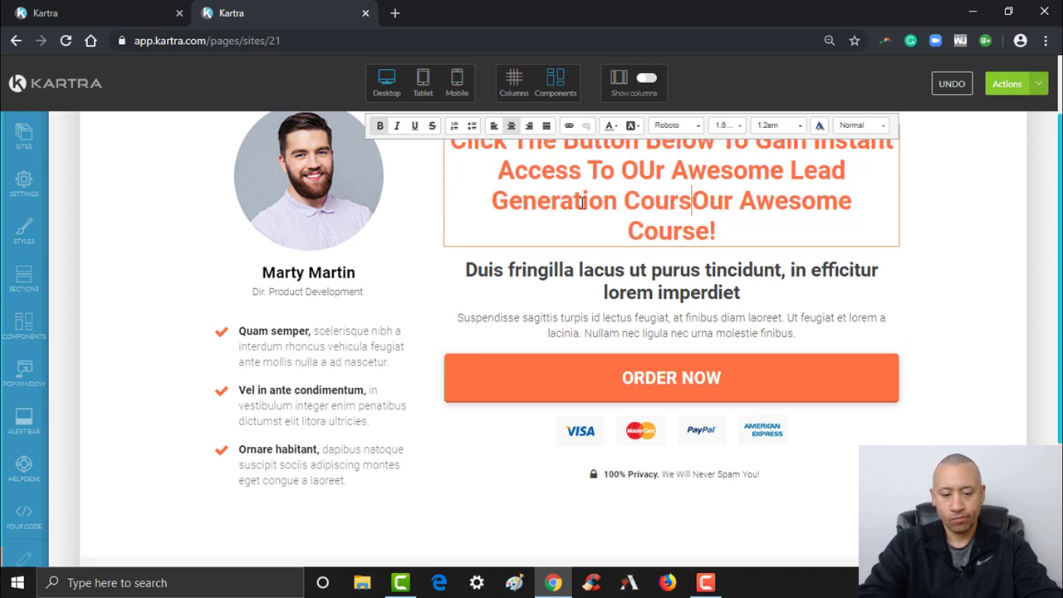
{"action": "type", "text": "!"}
{"action": "key", "text": "Delete"}
{"action": "key", "text": "Delete"}
{"action": "key", "text": "Delete"}
{"action": "key", "text": "Delete"}
{"action": "key", "text": "Delete"}
{"action": "key", "text": "Delete"}
{"action": "key", "text": "Delete"}
{"action": "key", "text": "Delete"}
{"action": "key", "text": "Delete"}
{"action": "key", "text": "Delete"}
{"action": "key", "text": "Delete"}
{"action": "key", "text": "Delete"}
{"action": "key", "text": "Delete"}
{"action": "key", "text": "Delete"}
{"action": "key", "text": "Delete"}
{"action": "key", "text": "Delete"}
{"action": "key", "text": "Delete"}
{"action": "key", "text": "Delete"}
{"action": "key", "text": "Delete"}
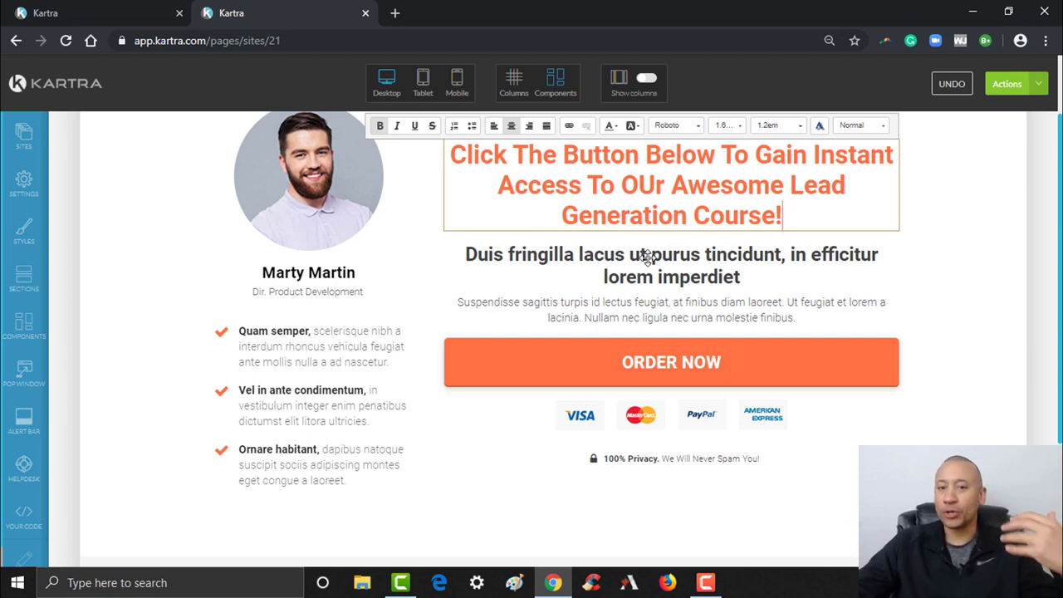
{"action": "left_click_drag", "start_coordinate": [639, 184], "coordinate": [654, 185]}
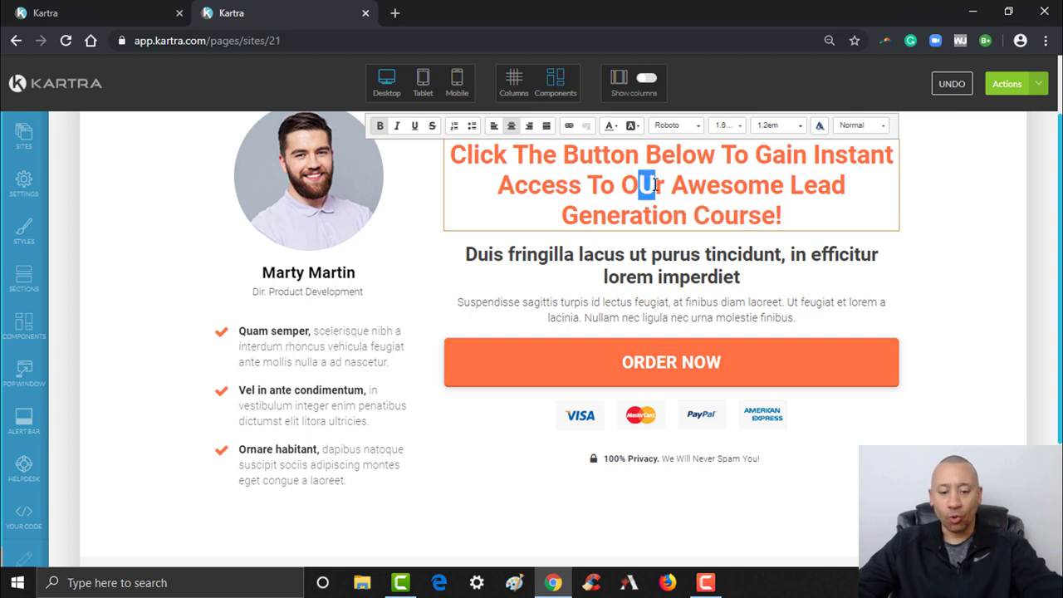
{"action": "type", "text": "u"}
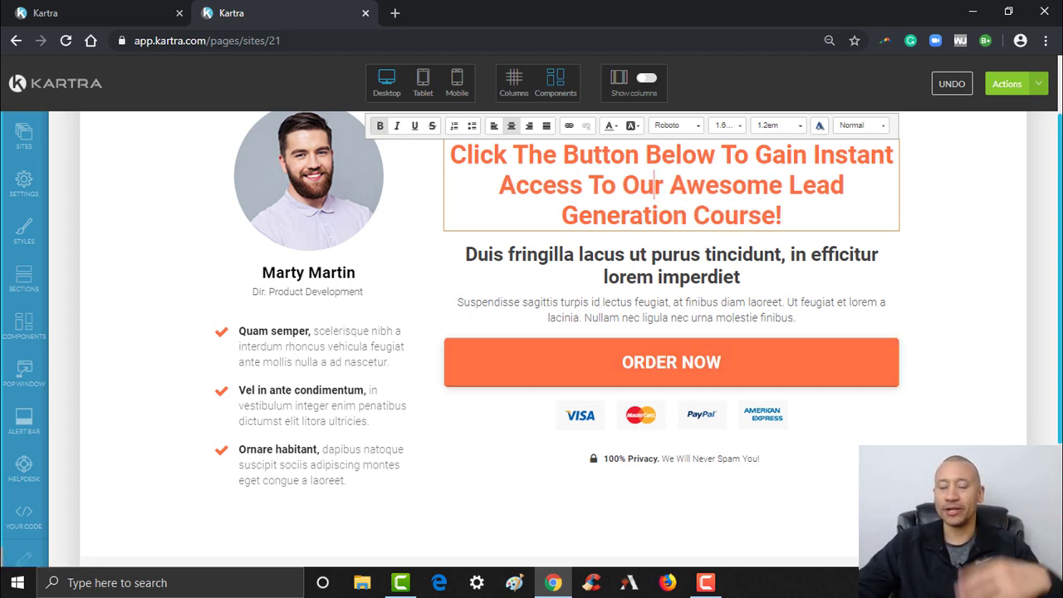
{"action": "scroll", "coordinate": [1059, 354], "scroll_direction": "up", "scroll_amount": 1}
{"action": "scroll", "coordinate": [1059, 291], "scroll_direction": "down", "scroll_amount": 2}
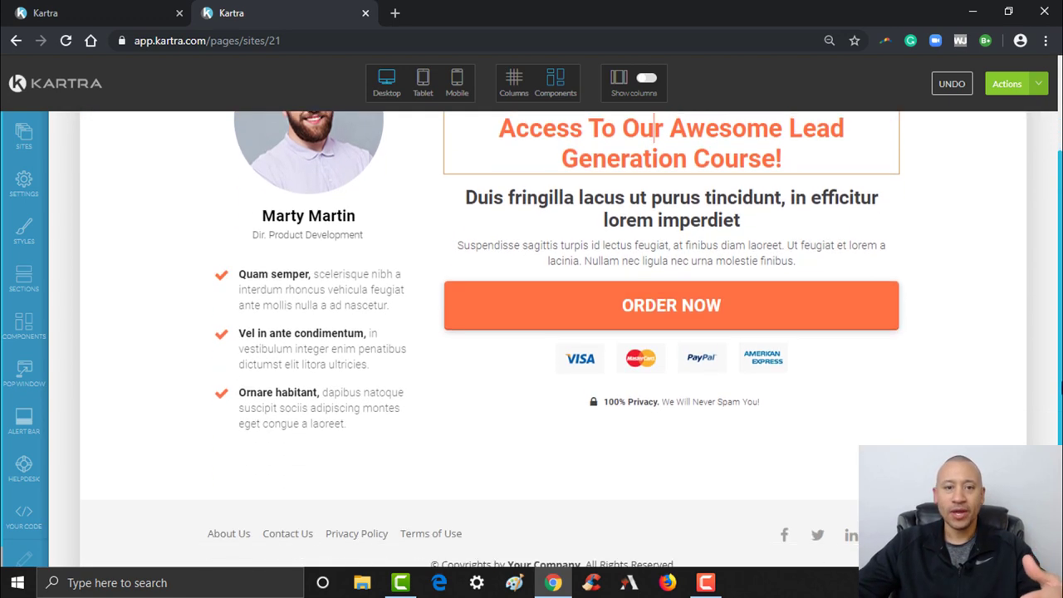
{"action": "scroll", "coordinate": [830, 291], "scroll_direction": "up", "scroll_amount": 2}
{"action": "scroll", "coordinate": [606, 228], "scroll_direction": "down", "scroll_amount": 2}
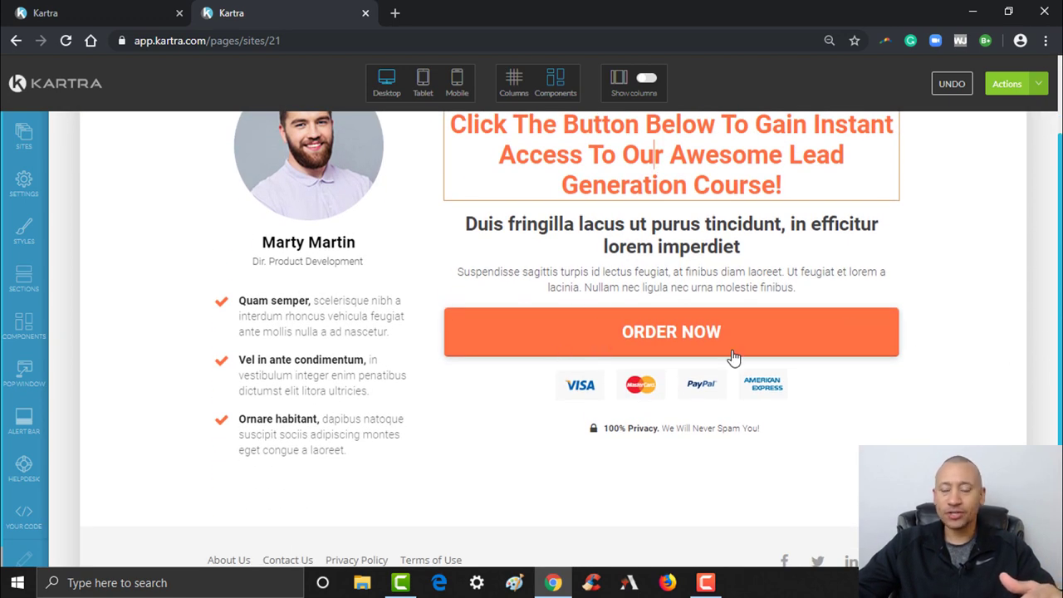
{"action": "scroll", "coordinate": [1059, 162], "scroll_direction": "up", "scroll_amount": 1}
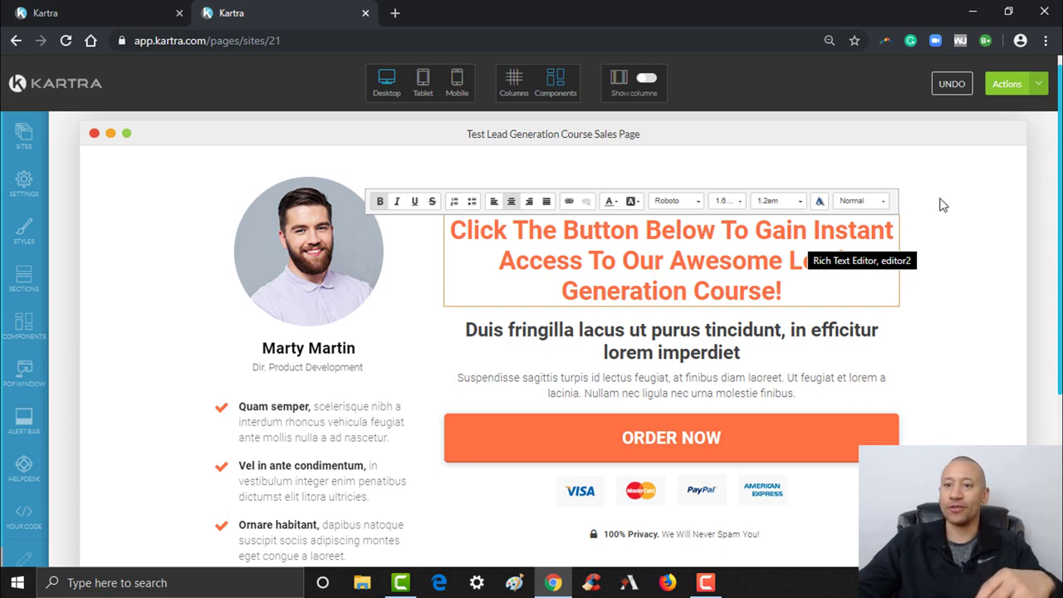
Save the sales page's progress and publish it live
{"action": "left_click", "coordinate": [1021, 84]}
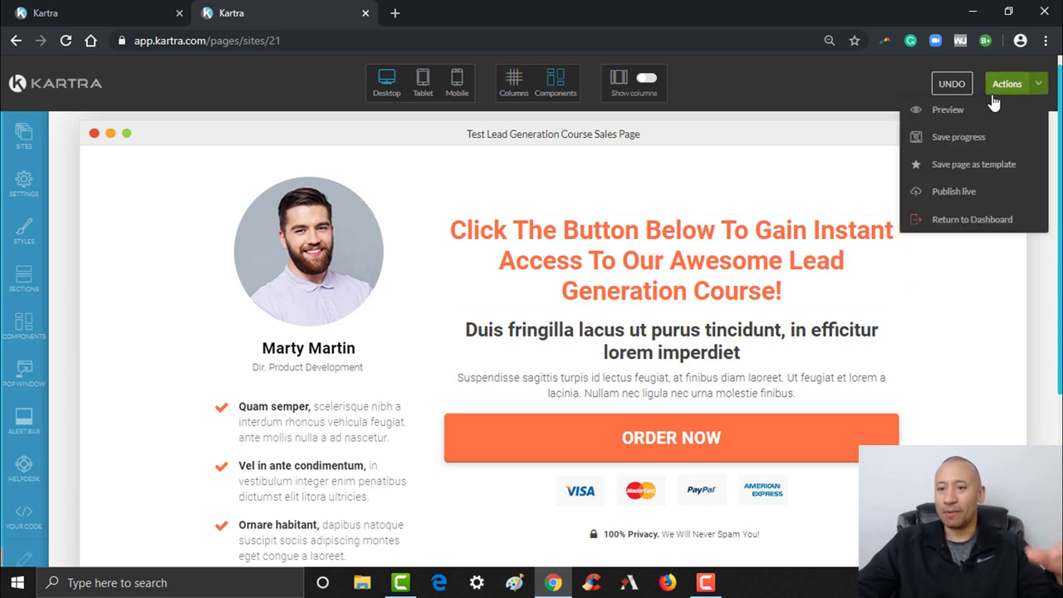
{"action": "left_click", "coordinate": [946, 137]}
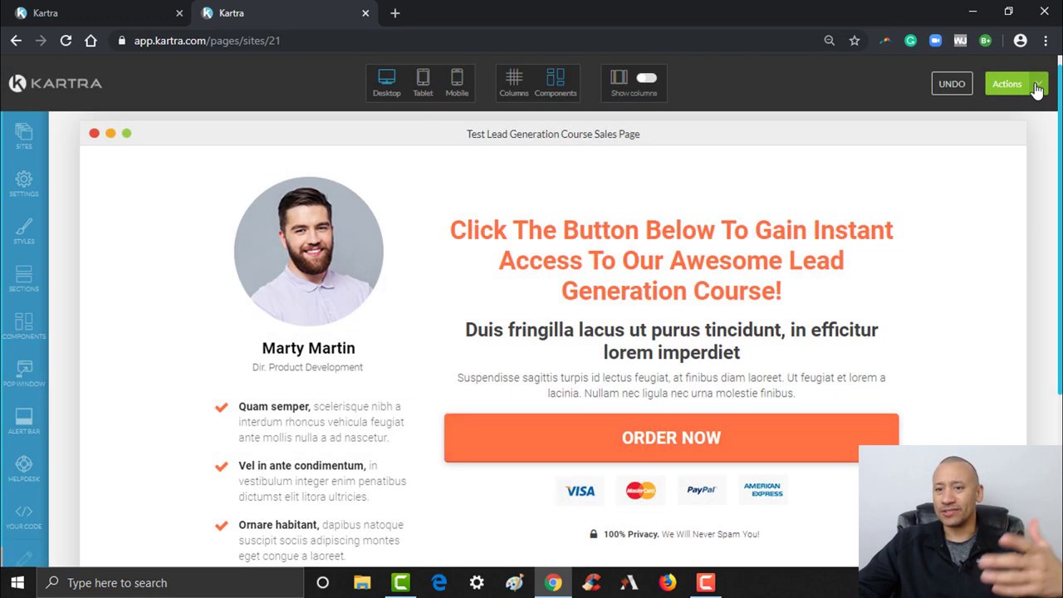
{"action": "left_click", "coordinate": [1037, 86]}
{"action": "left_click", "coordinate": [945, 192]}
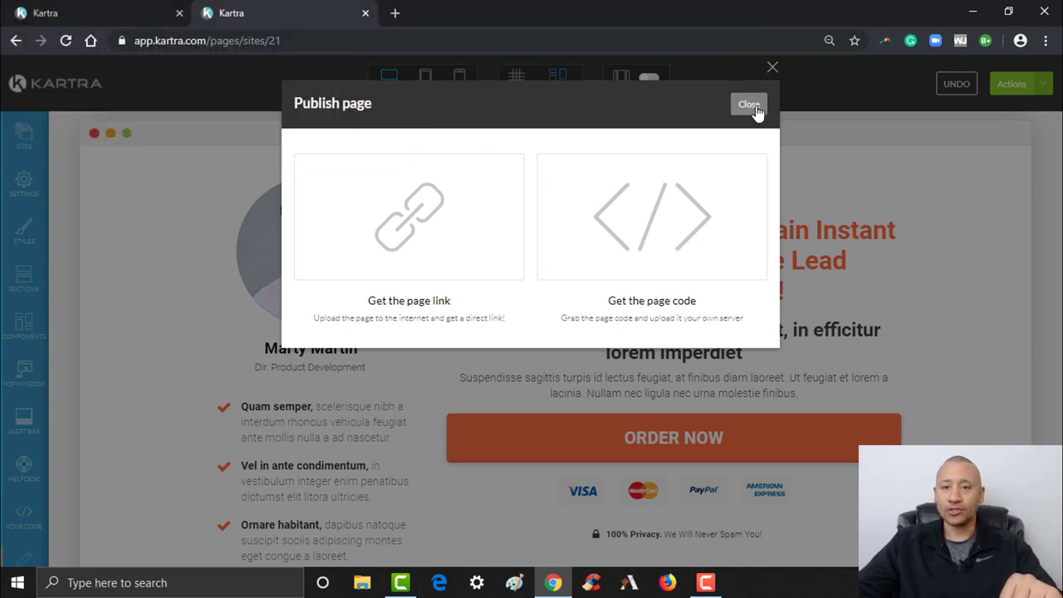
{"action": "left_click", "coordinate": [749, 108]}
Publish the sales page live again, then request a return to the dashboard
{"action": "left_click", "coordinate": [1035, 100]}
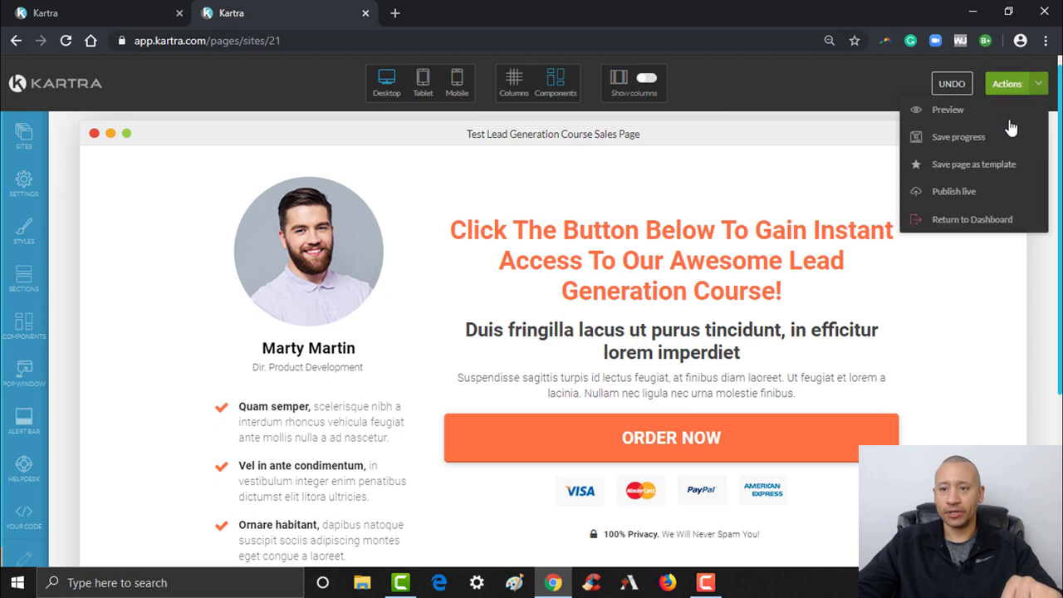
{"action": "left_click", "coordinate": [949, 196]}
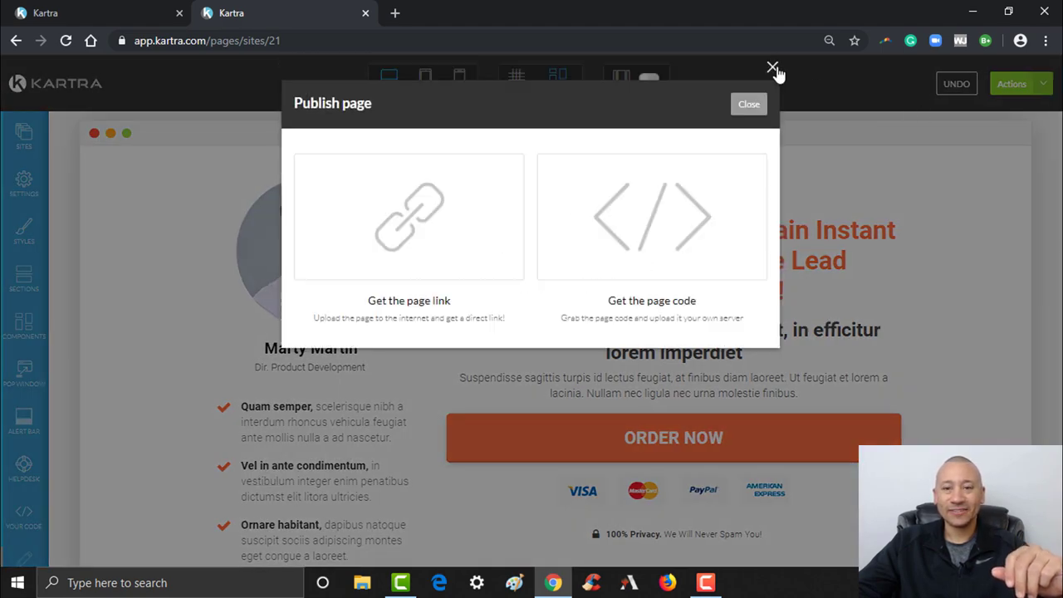
{"action": "left_click", "coordinate": [811, 71]}
{"action": "left_click", "coordinate": [1039, 84]}
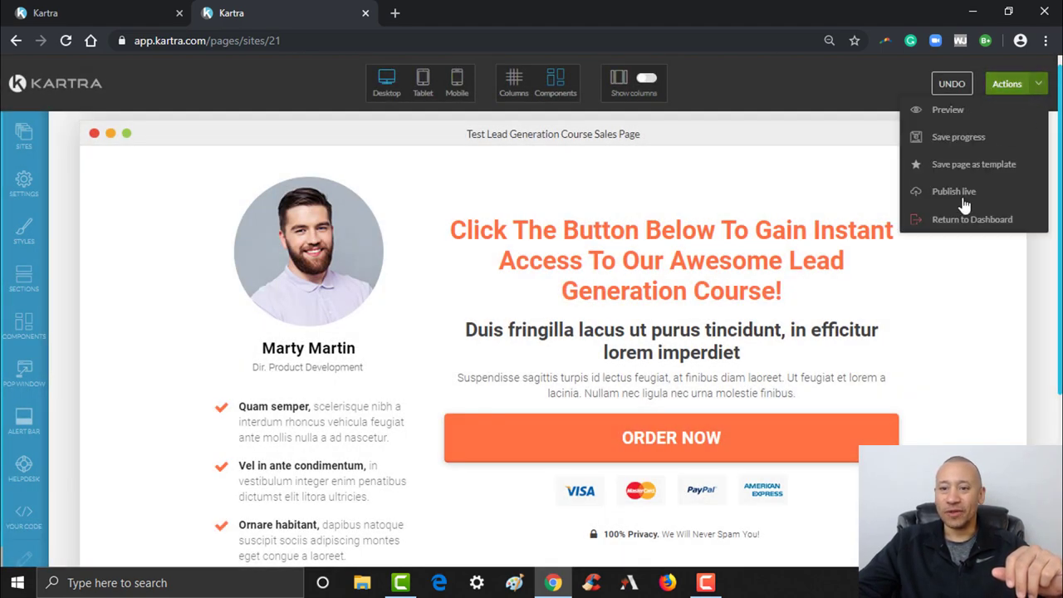
{"action": "left_click", "coordinate": [961, 220]}
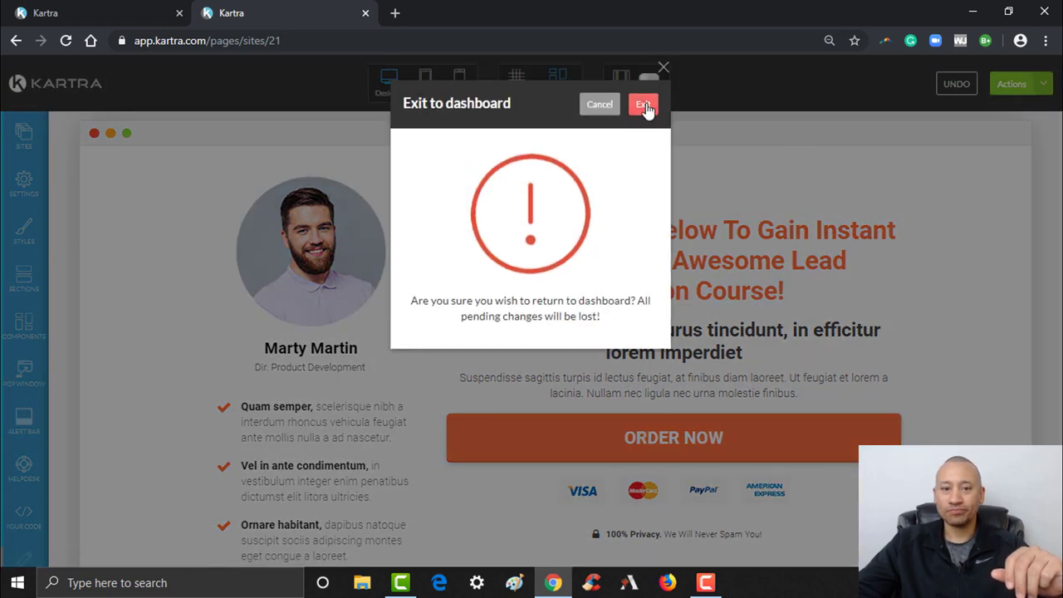
Exit the page editor to the dashboard and go back to the membership edit tab
{"action": "left_click", "coordinate": [644, 106]}
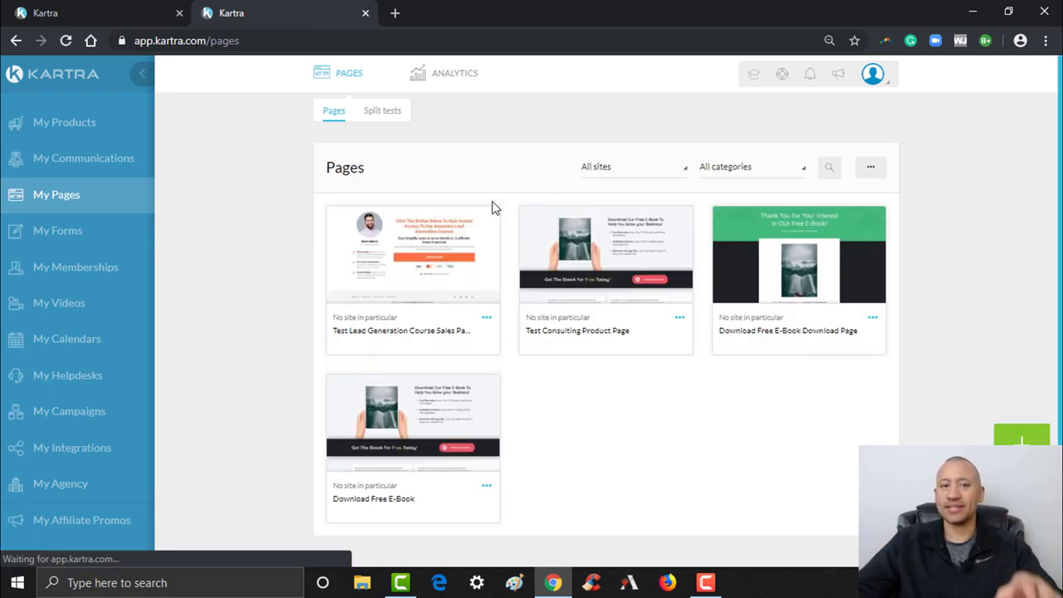
{"action": "mouse_move", "coordinate": [368, 225]}
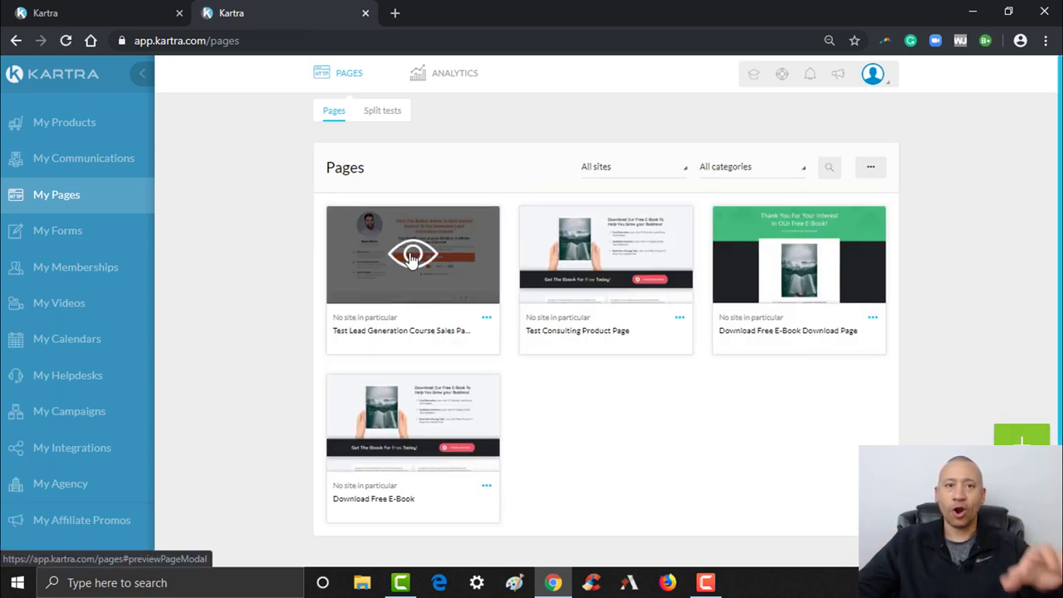
{"action": "left_click", "coordinate": [131, 16]}
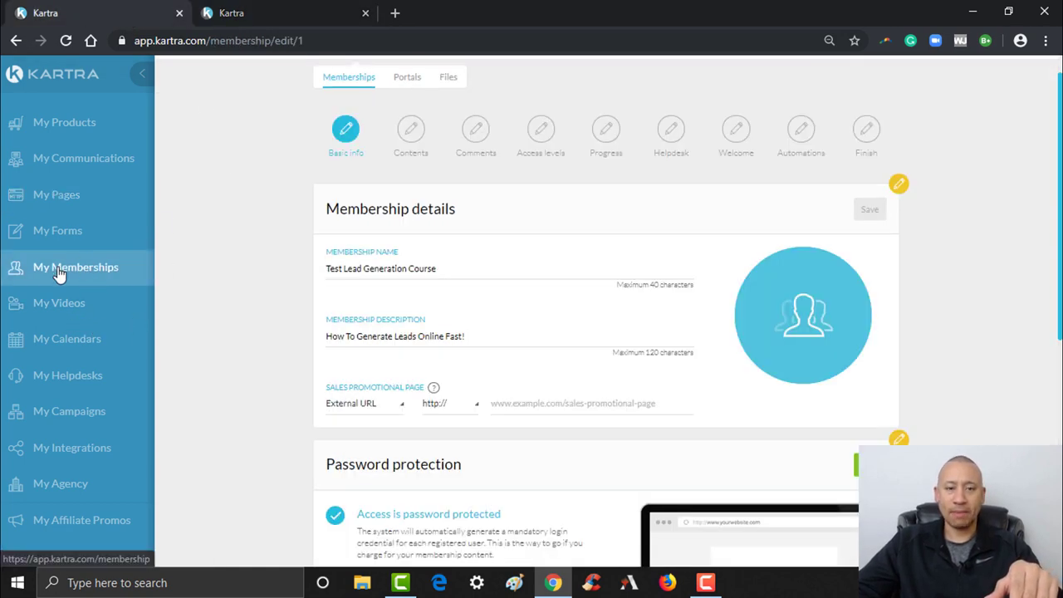
Set Sales promotional page to Kartra pages, No site in particular, Test Lead Generation Course Sales Page, and save
{"action": "left_click", "coordinate": [66, 42]}
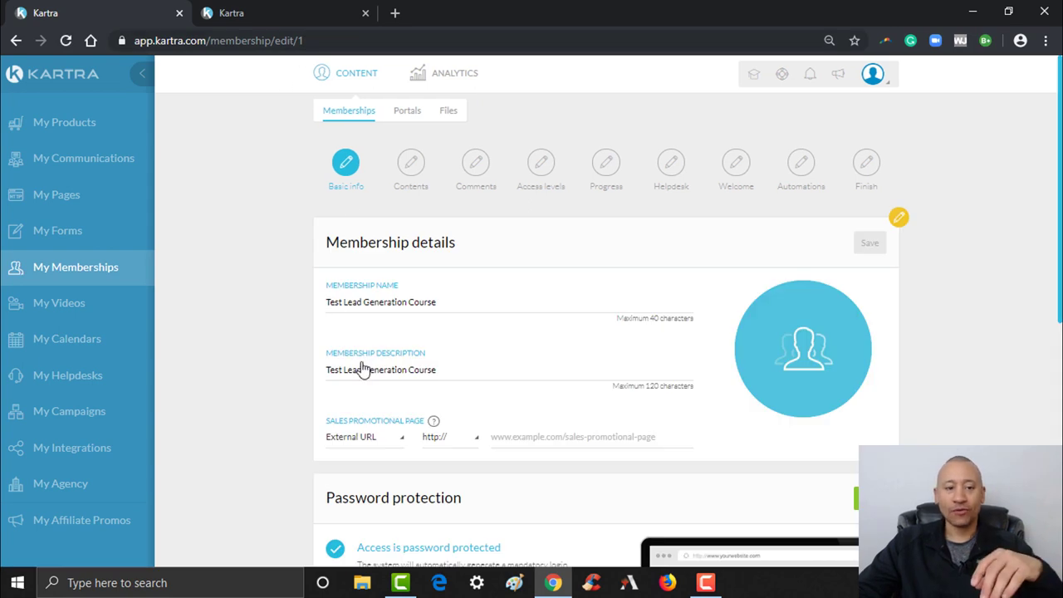
{"action": "scroll", "coordinate": [415, 236], "scroll_direction": "down", "scroll_amount": 2}
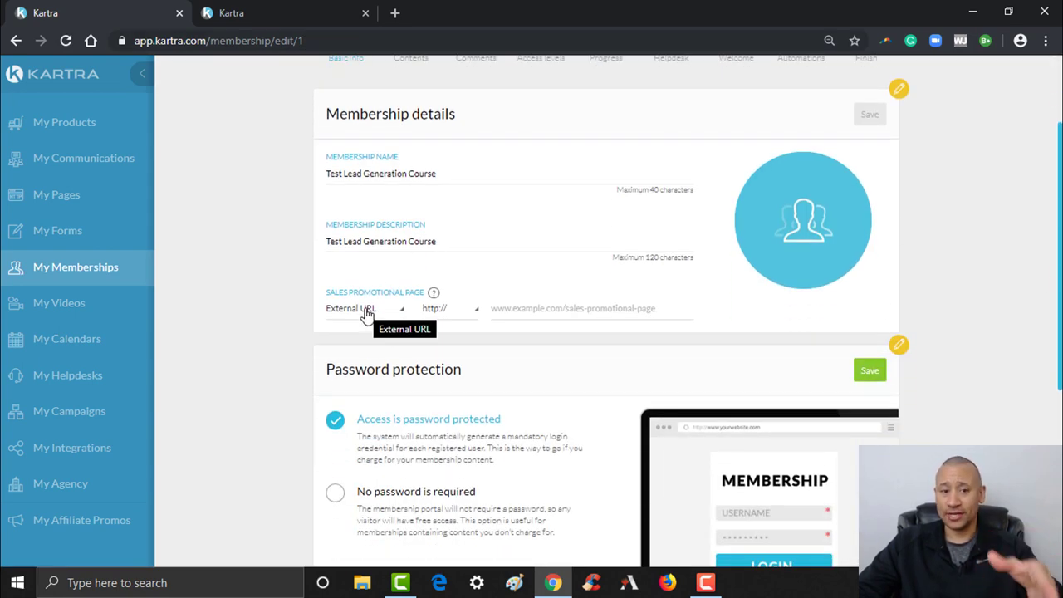
{"action": "left_click", "coordinate": [366, 314]}
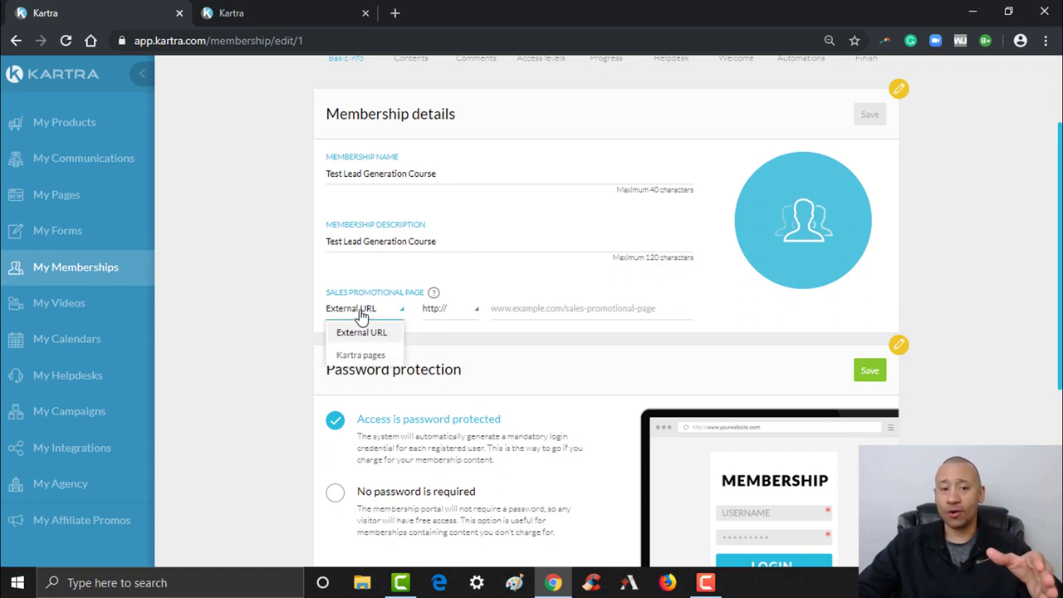
{"action": "left_click", "coordinate": [369, 356]}
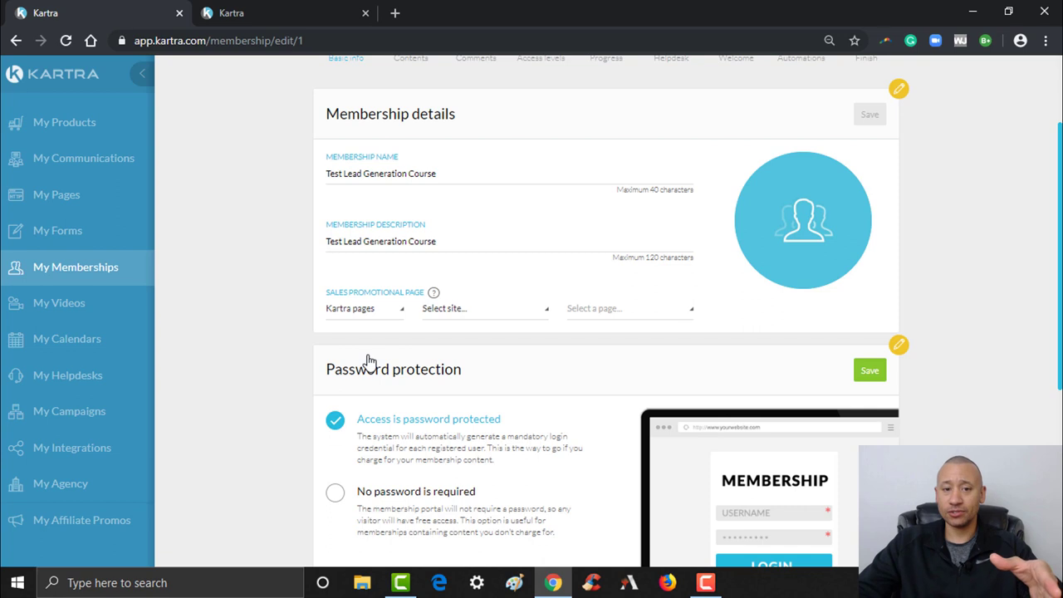
{"action": "left_click", "coordinate": [538, 318]}
{"action": "left_click", "coordinate": [482, 356]}
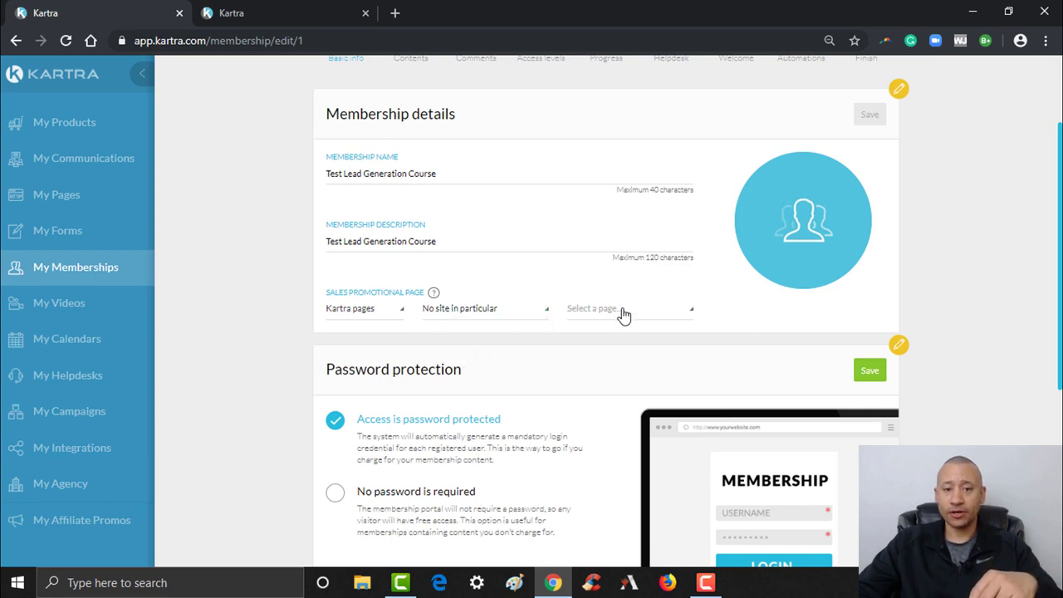
{"action": "left_click", "coordinate": [613, 314]}
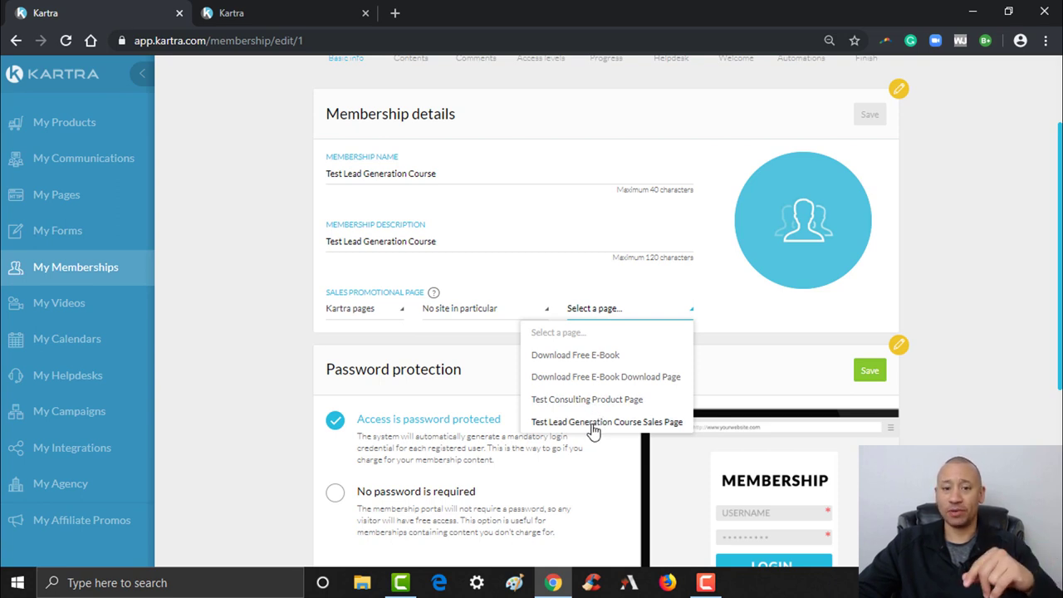
{"action": "left_click", "coordinate": [595, 423]}
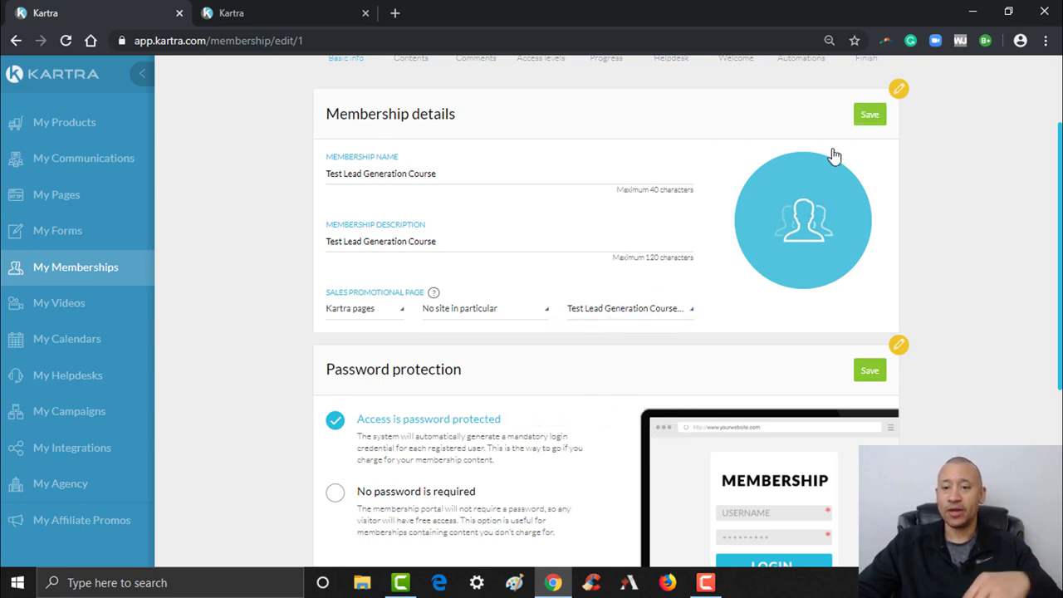
{"action": "left_click", "coordinate": [876, 120]}
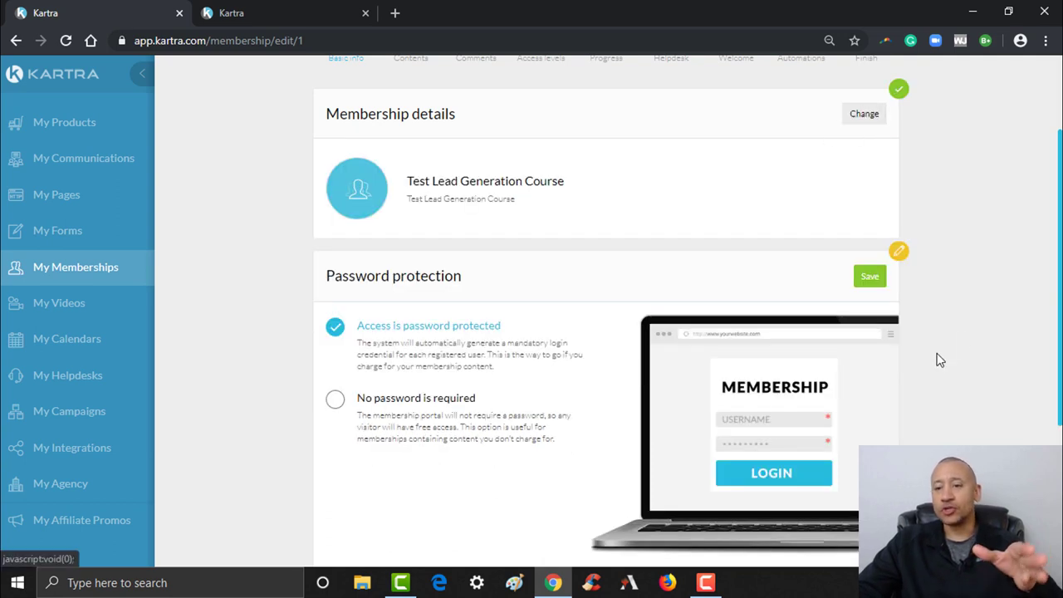
Try No password, revert to Access is password protected, and save the membership
{"action": "scroll", "coordinate": [1059, 335], "scroll_direction": "down", "scroll_amount": 1}
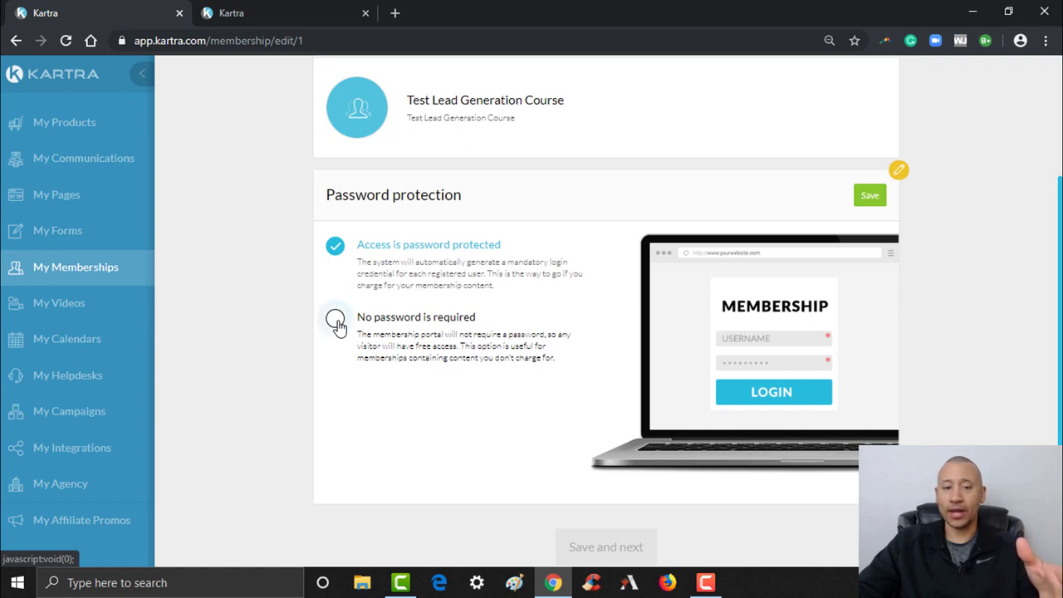
{"action": "left_click", "coordinate": [336, 322]}
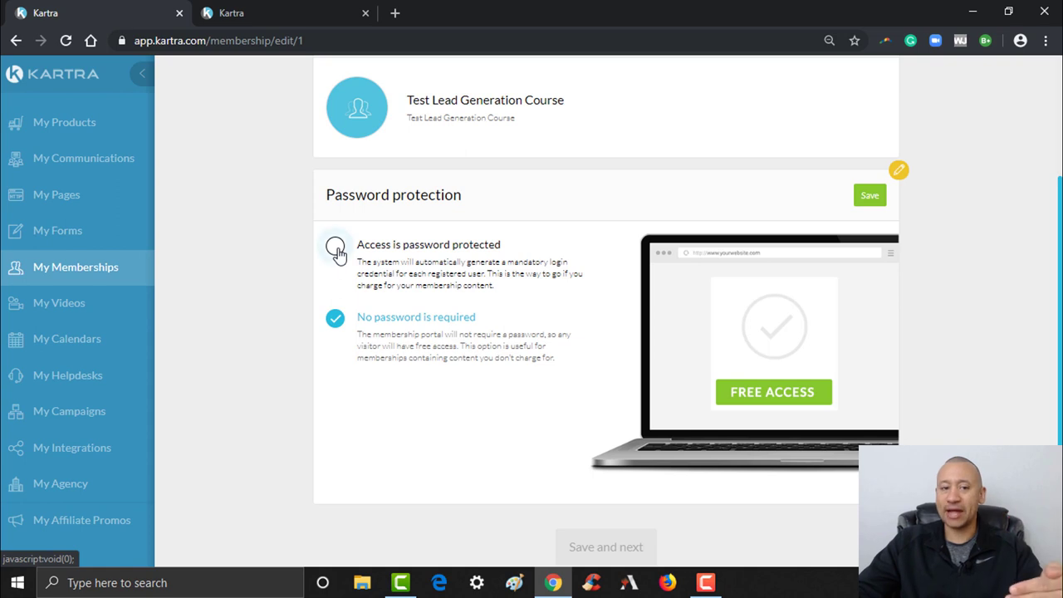
{"action": "left_click", "coordinate": [335, 249]}
{"action": "scroll", "coordinate": [1059, 223], "scroll_direction": "up", "scroll_amount": 2}
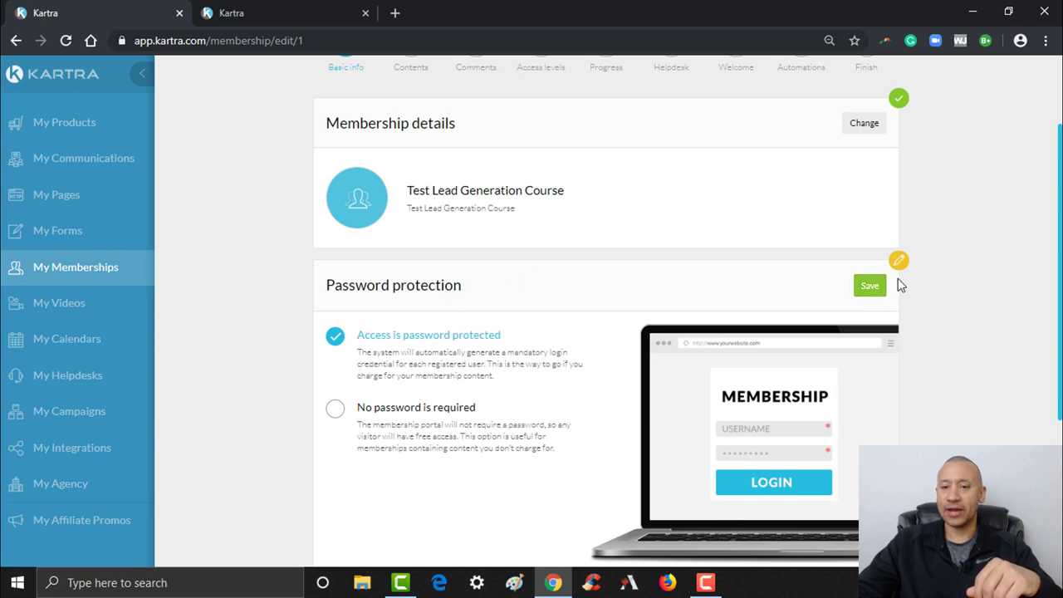
{"action": "left_click", "coordinate": [869, 287]}
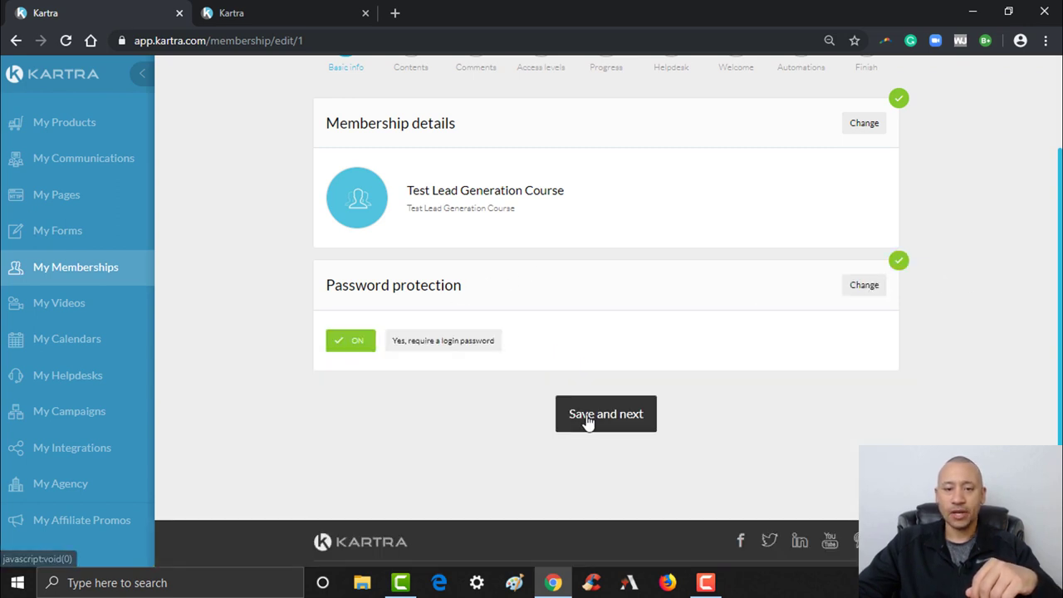
Save and continue to the contents step, open the Builder, and start its tutorial
{"action": "left_click", "coordinate": [628, 426]}
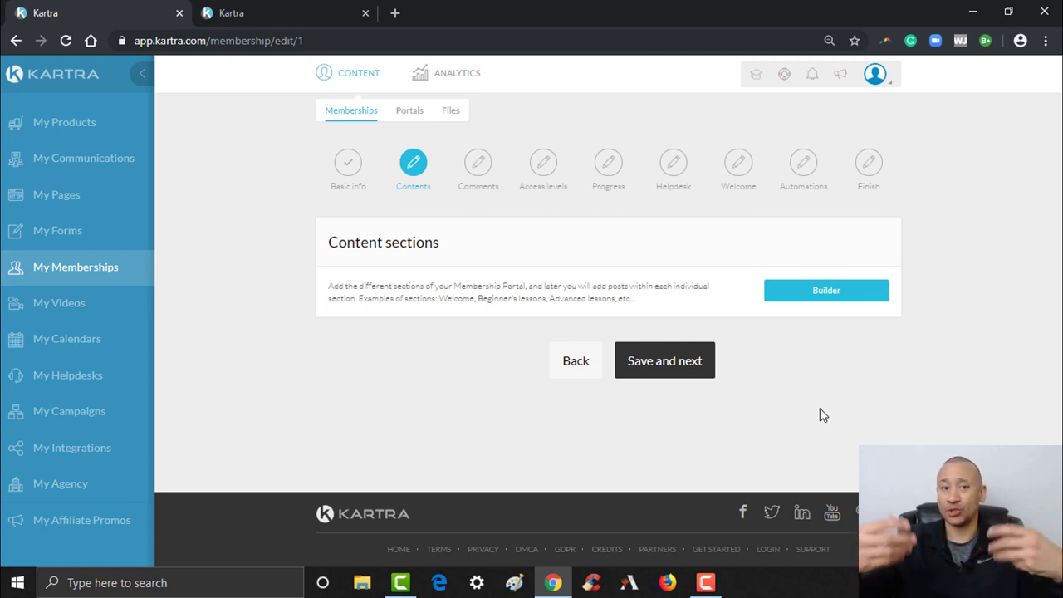
{"action": "left_click", "coordinate": [814, 296]}
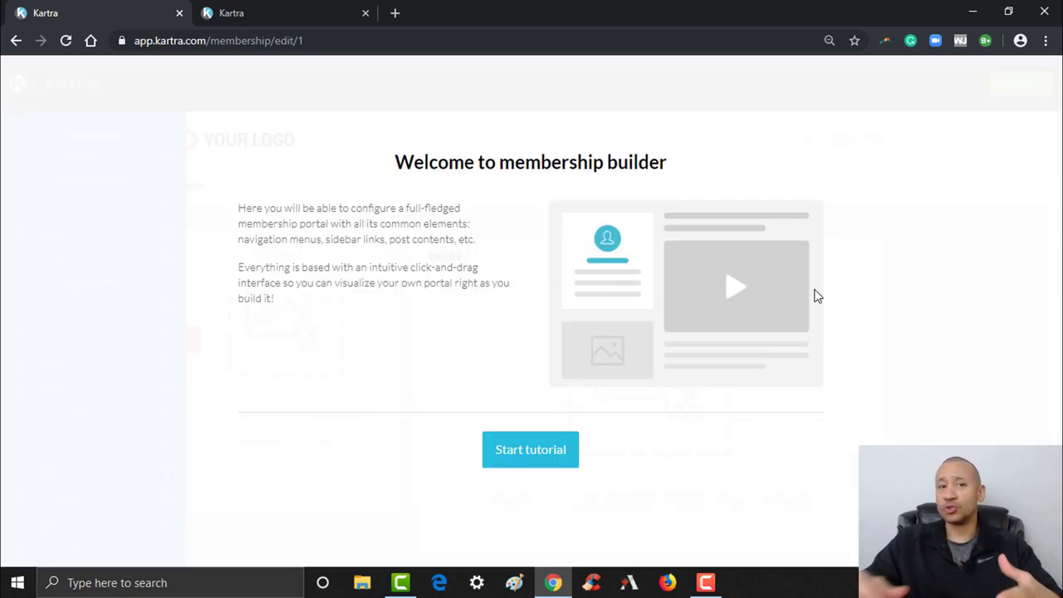
{"action": "left_click", "coordinate": [551, 449]}
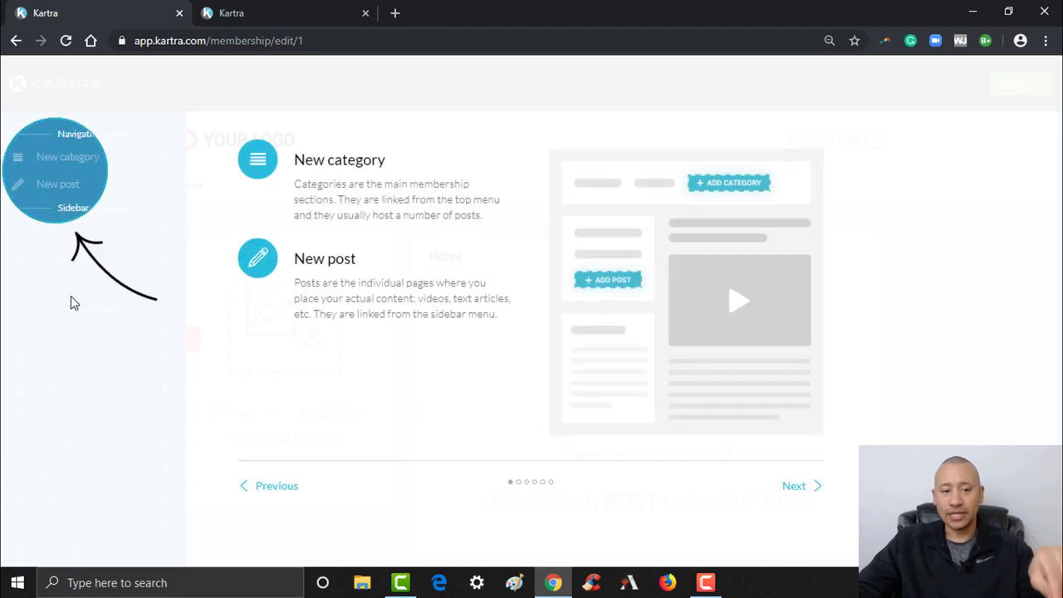
Step through the builder tutorial to Tutorial complete and stop it showing again
{"action": "left_click", "coordinate": [797, 487]}
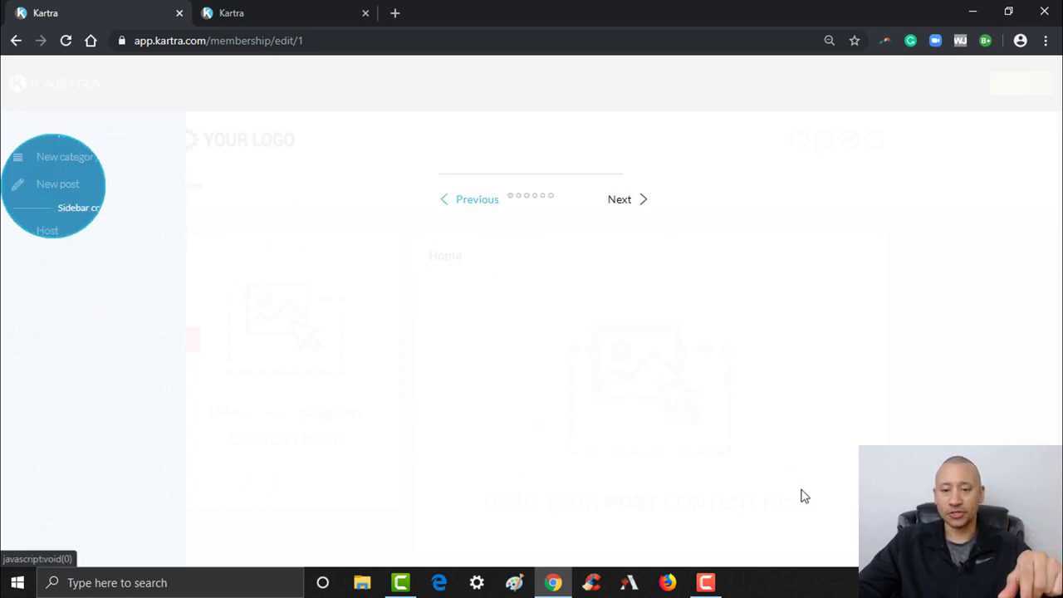
{"action": "left_click", "coordinate": [795, 502]}
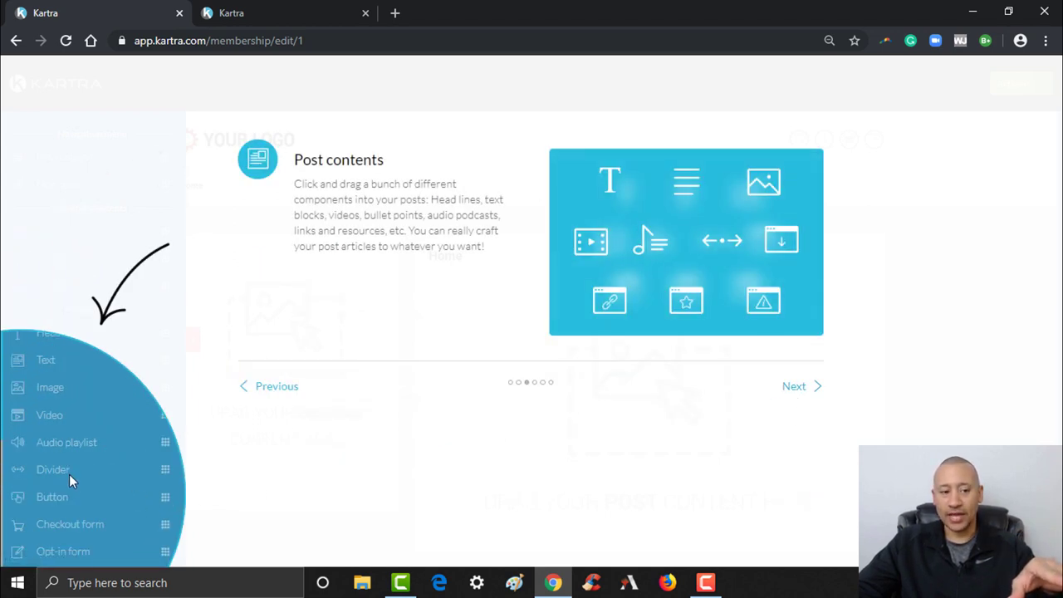
{"action": "left_click", "coordinate": [793, 386]}
{"action": "left_click", "coordinate": [795, 418]}
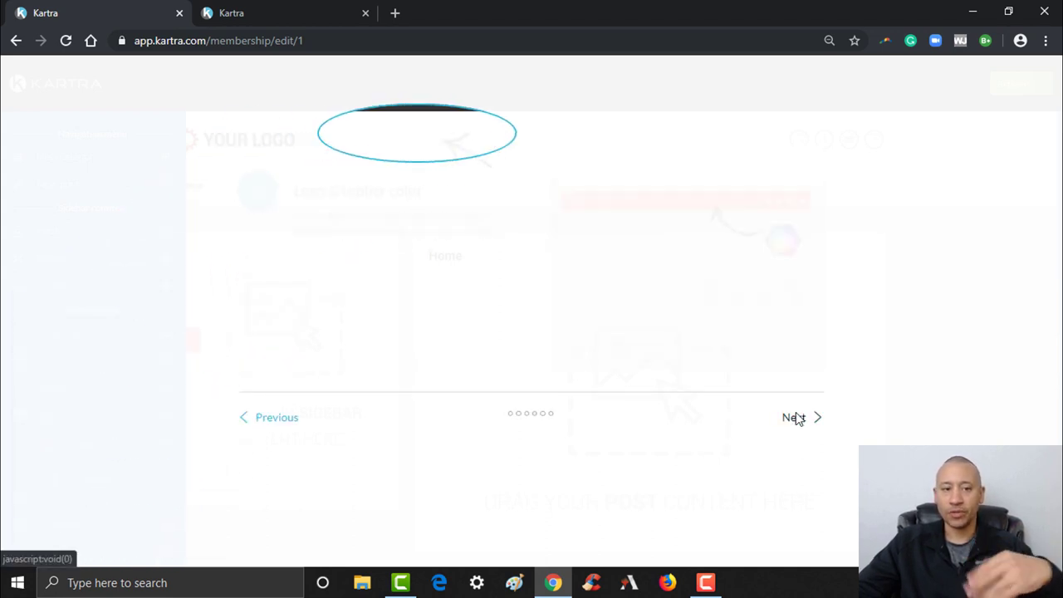
{"action": "left_click", "coordinate": [810, 517]}
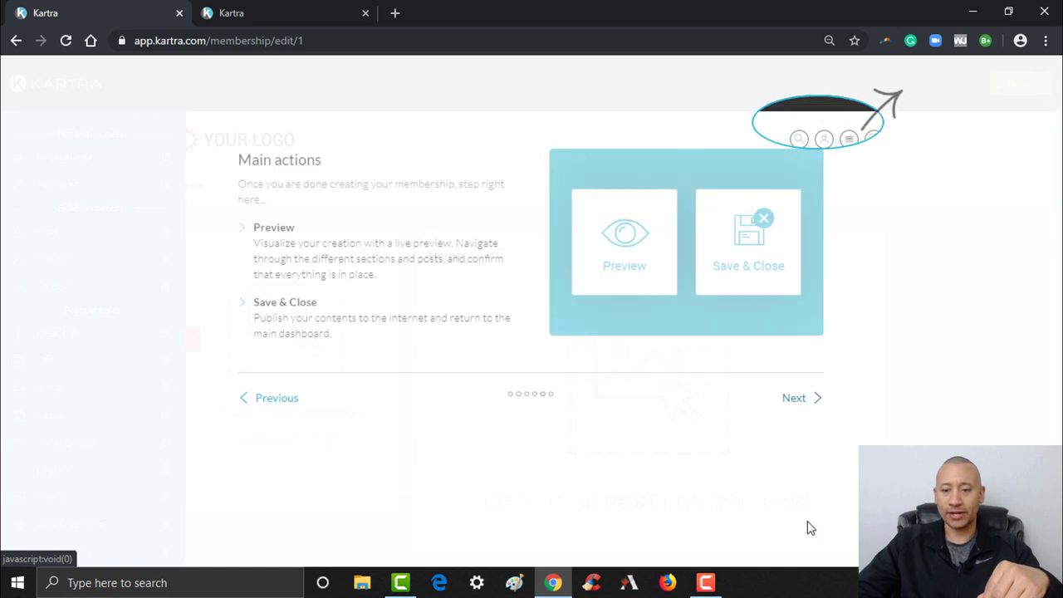
{"action": "left_click", "coordinate": [797, 400]}
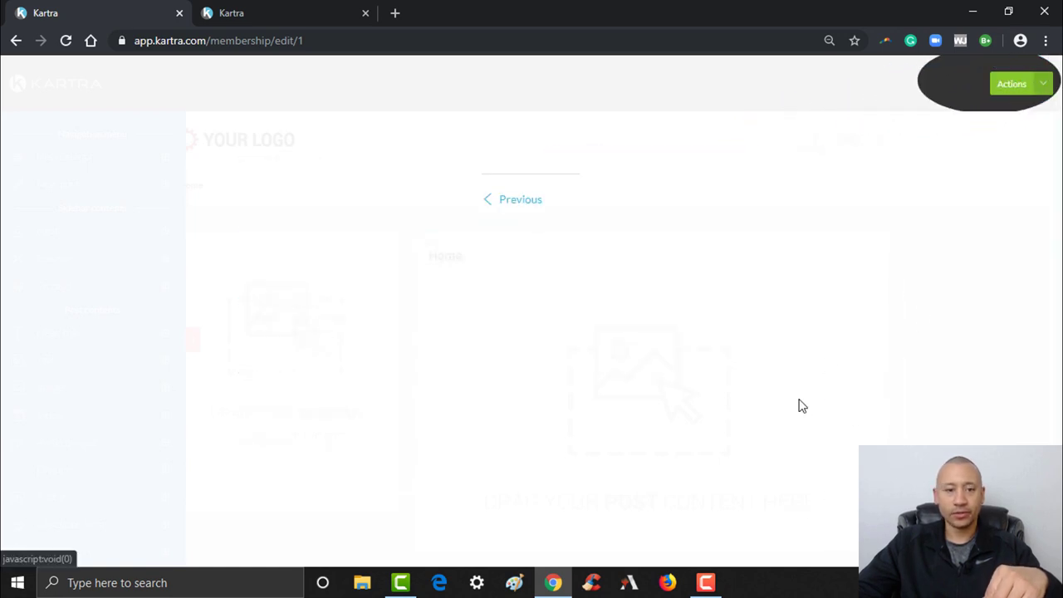
{"action": "left_click", "coordinate": [603, 410]}
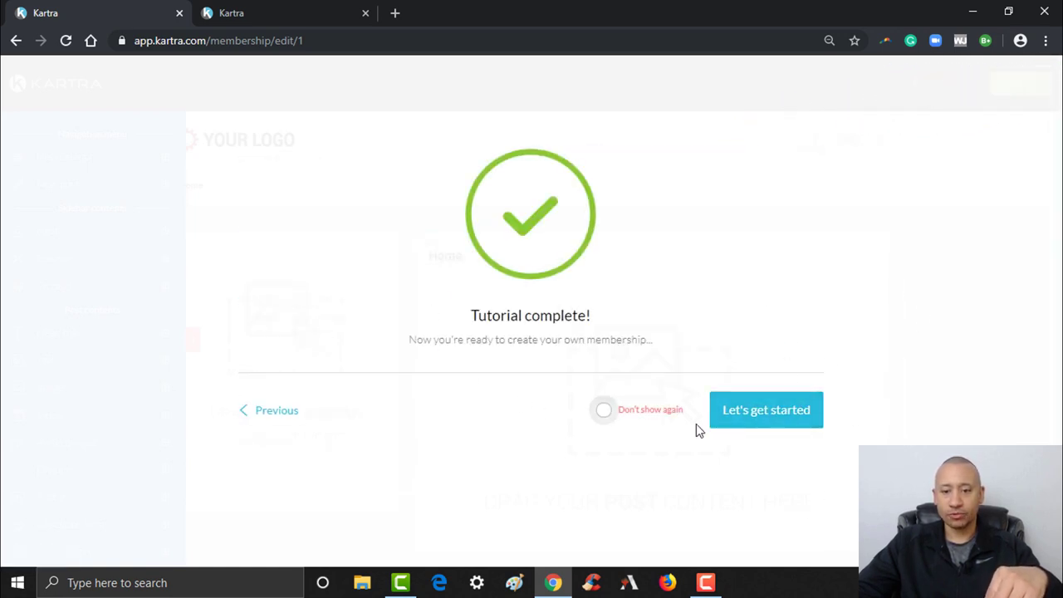
Place a Host block in the sidebar, then cancel the Banner block added below it
{"action": "left_click", "coordinate": [750, 415]}
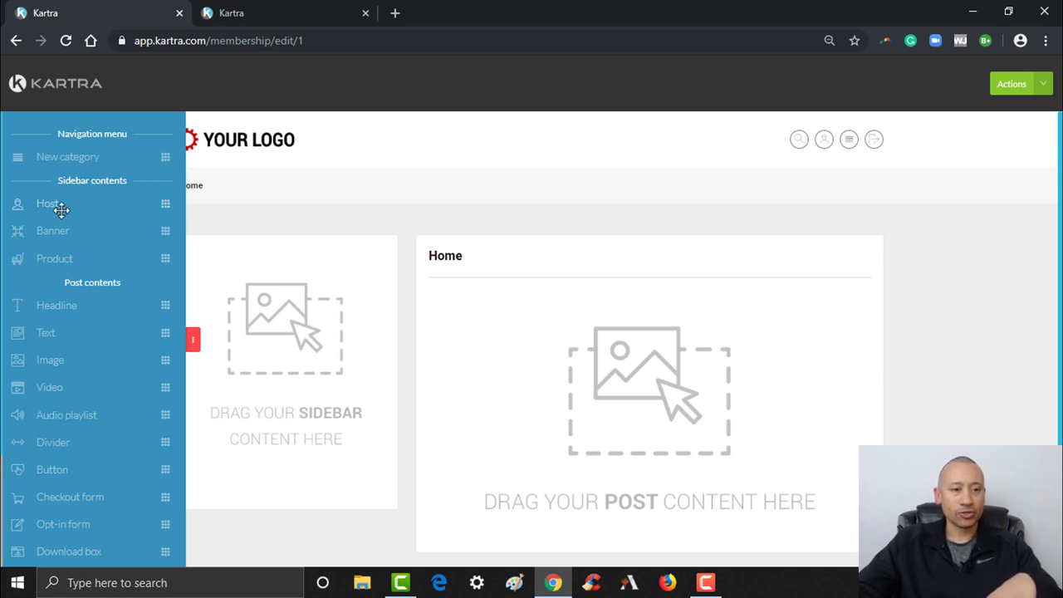
{"action": "left_click_drag", "start_coordinate": [55, 207], "coordinate": [90, 225]}
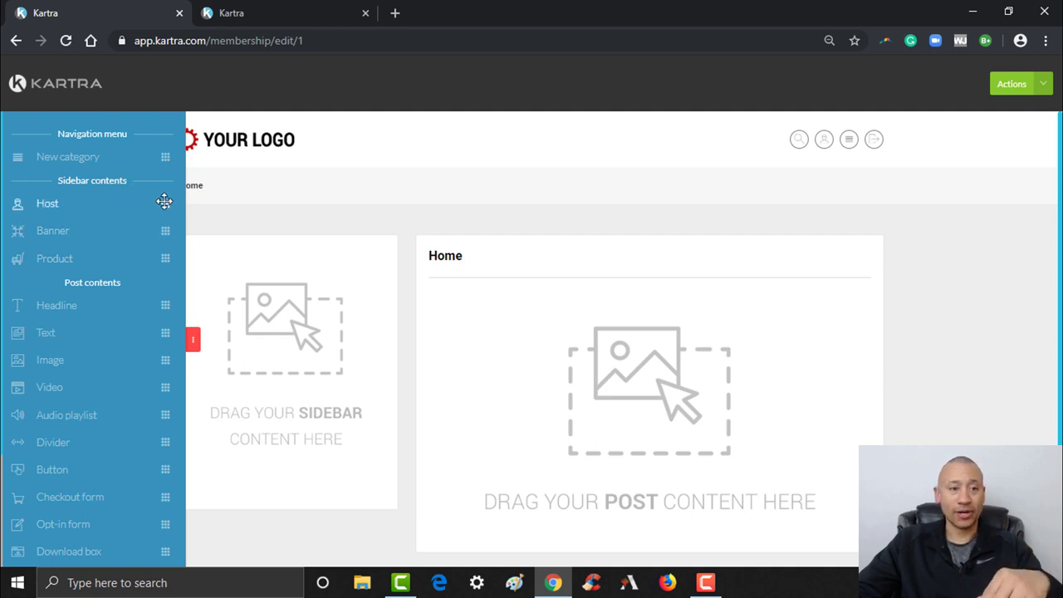
{"action": "left_click_drag", "start_coordinate": [166, 201], "coordinate": [389, 269]}
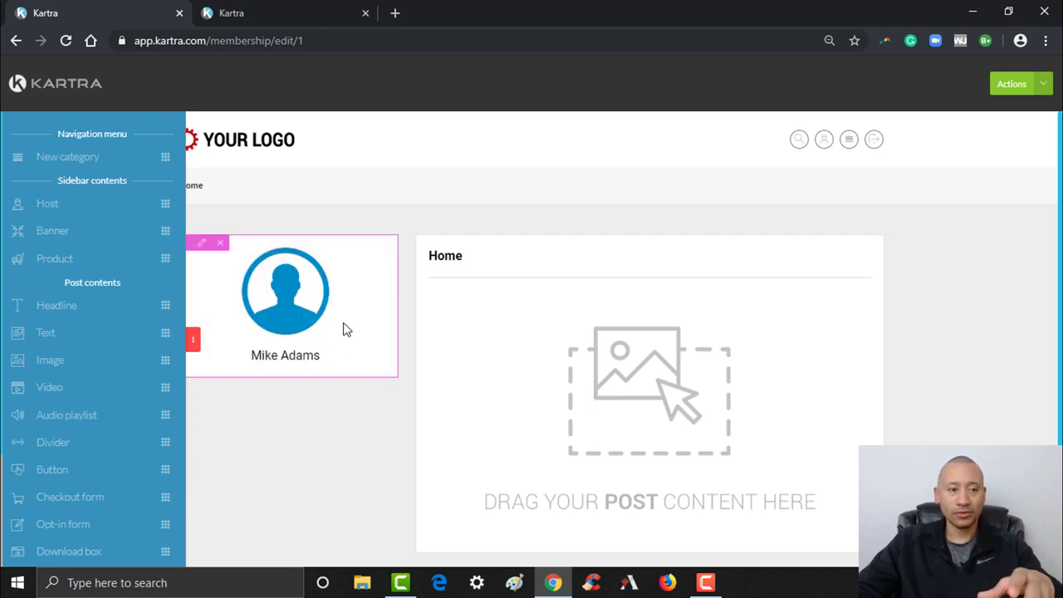
{"action": "left_click_drag", "start_coordinate": [164, 233], "coordinate": [342, 428]}
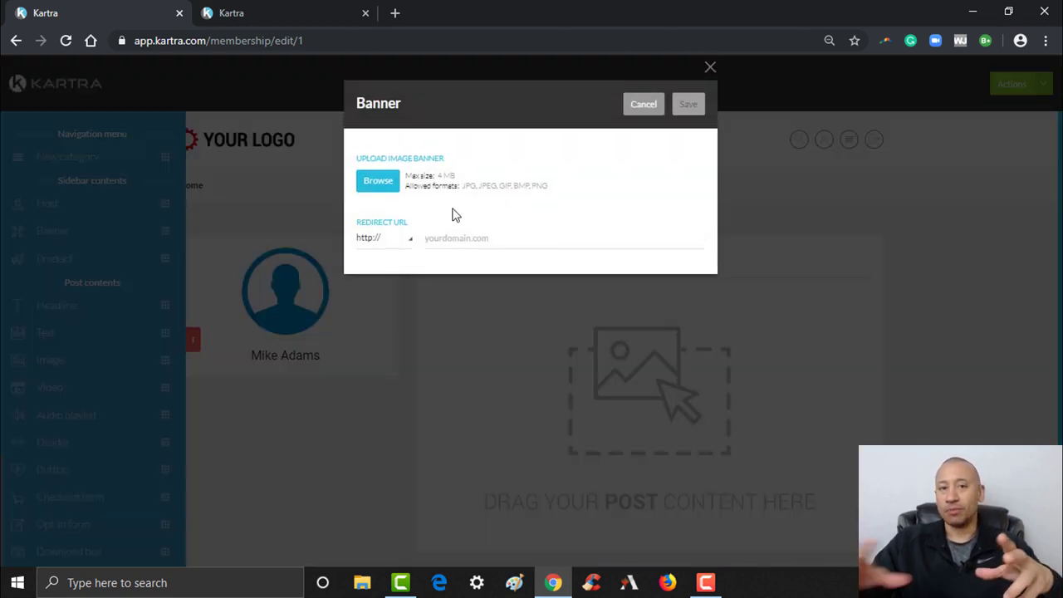
{"action": "left_click", "coordinate": [640, 107]}
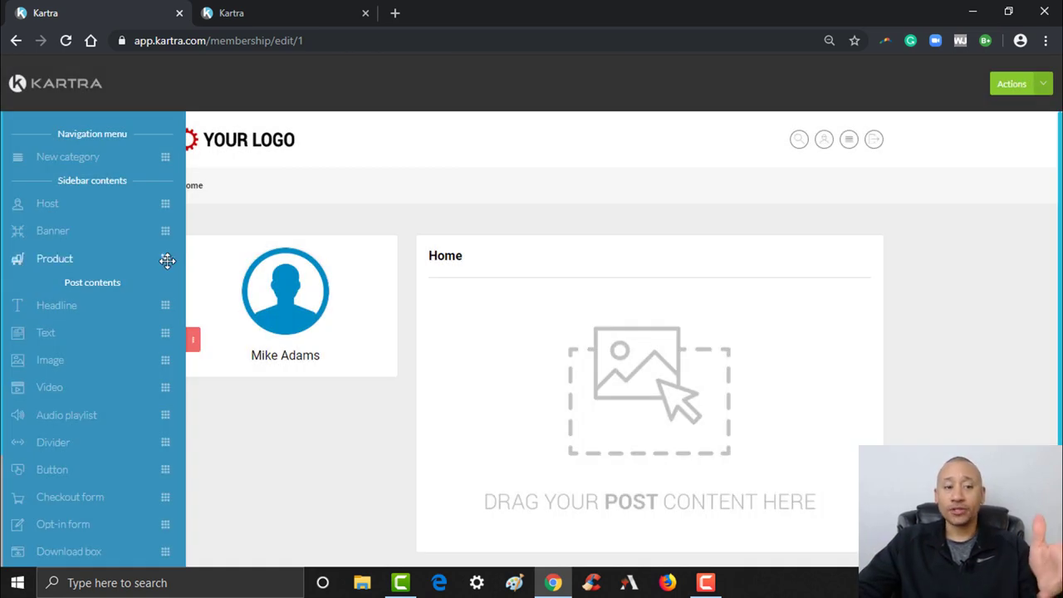
Add a Product block below the host card with Test Consulting selected
{"action": "left_click_drag", "start_coordinate": [167, 261], "coordinate": [351, 452]}
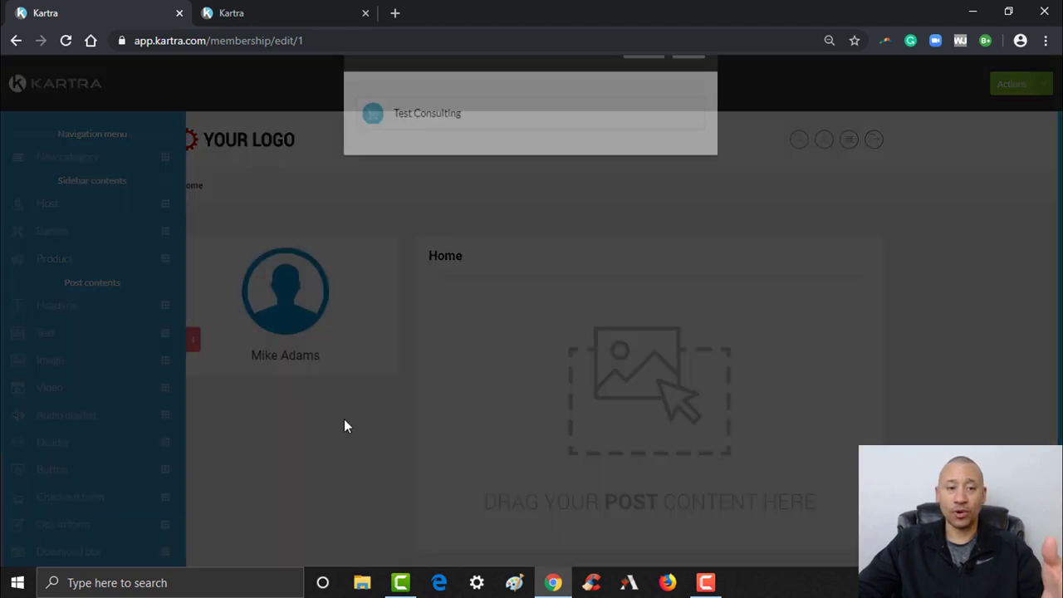
{"action": "mouse_move", "coordinate": [450, 180]}
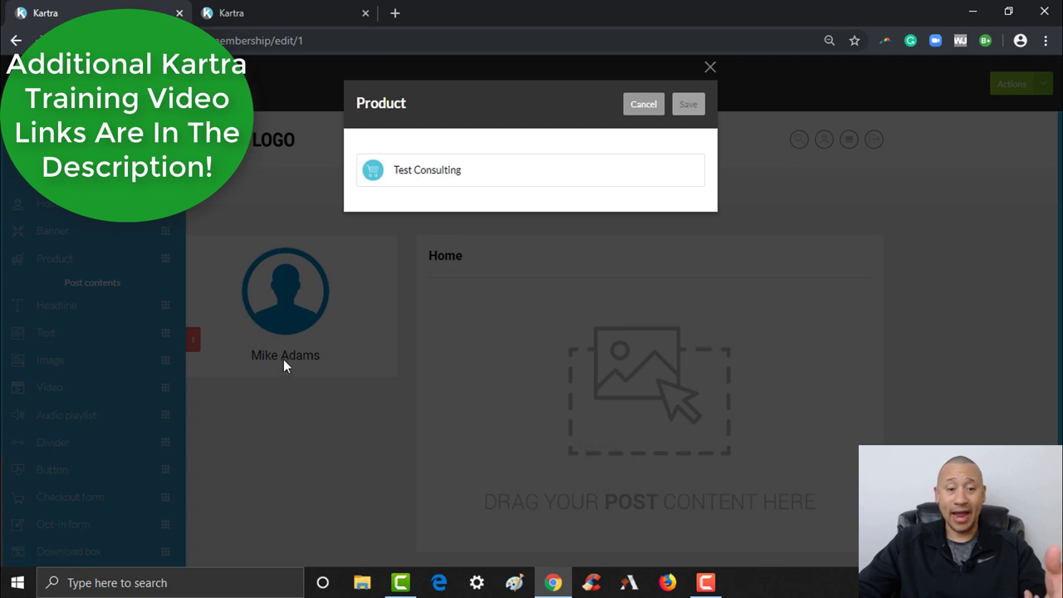
{"action": "left_click", "coordinate": [529, 176]}
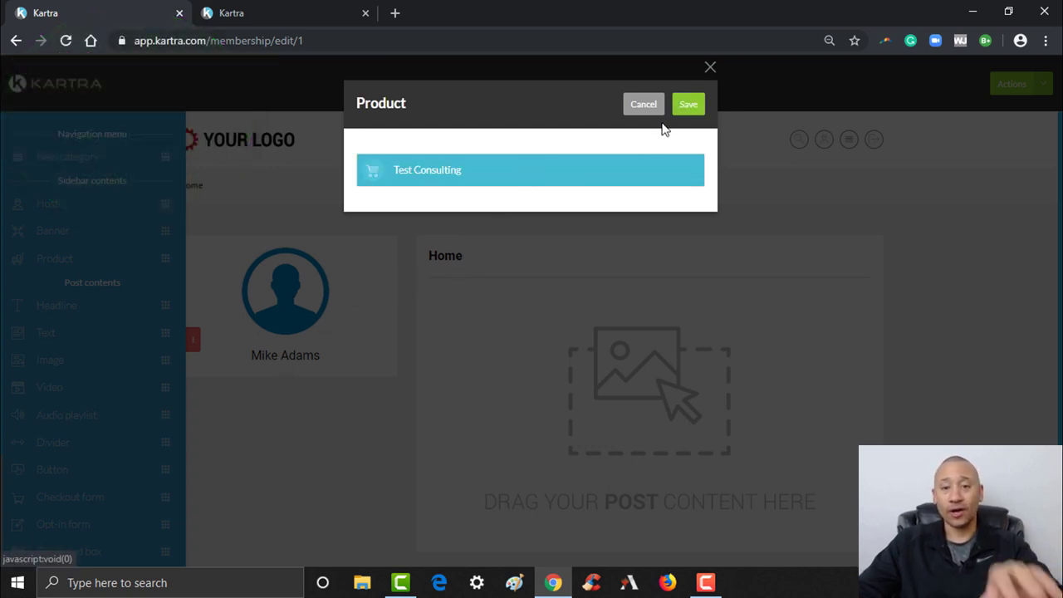
{"action": "left_click", "coordinate": [688, 105]}
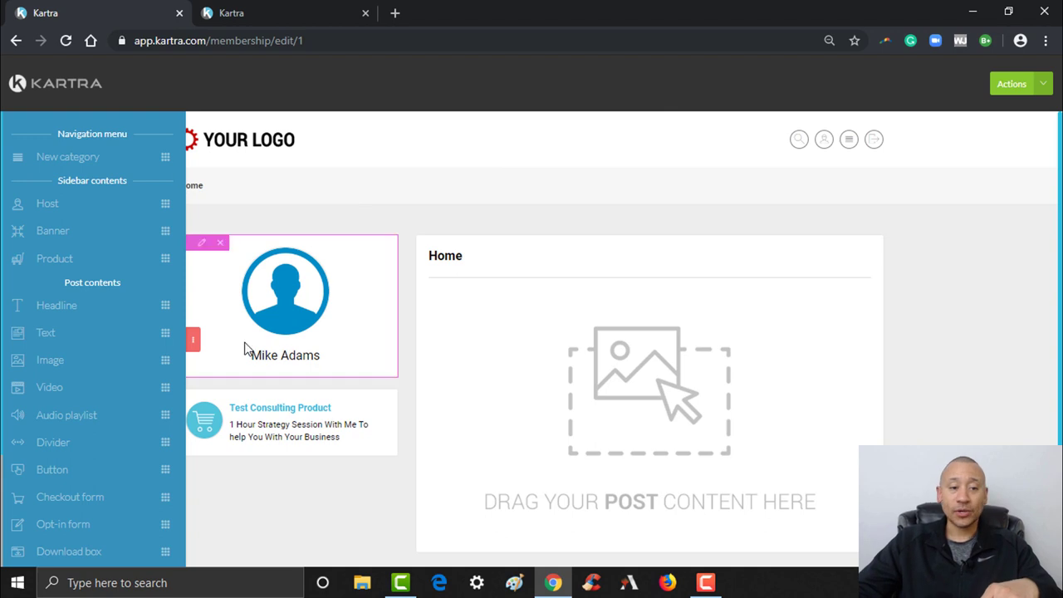
Append ' - Entrepreneur Mentor Coach' to the host's name, keeping YouTube and Facebook links off
{"action": "left_click", "coordinate": [192, 339]}
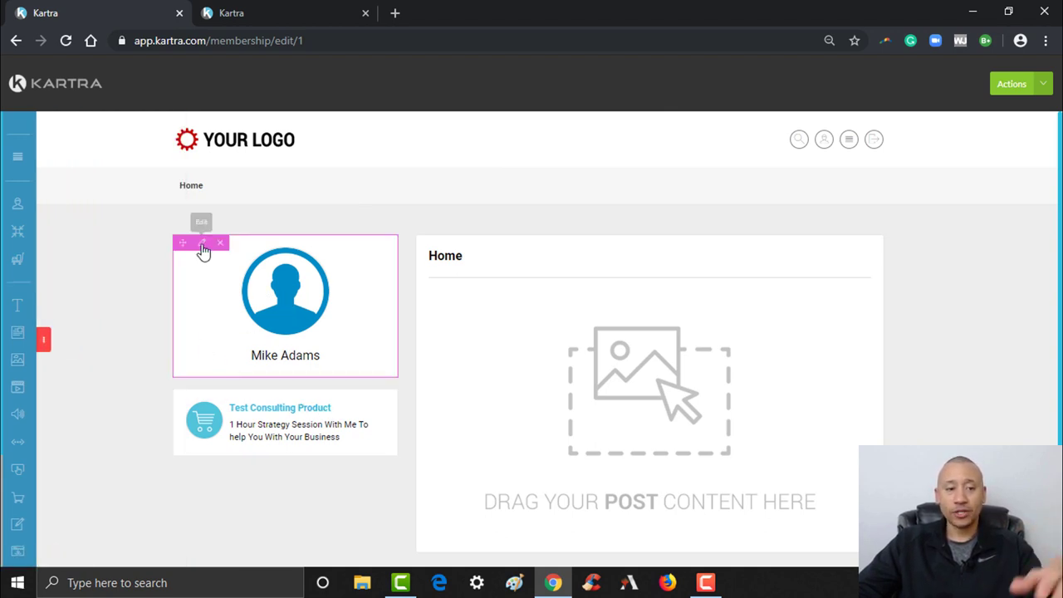
{"action": "left_click", "coordinate": [204, 244]}
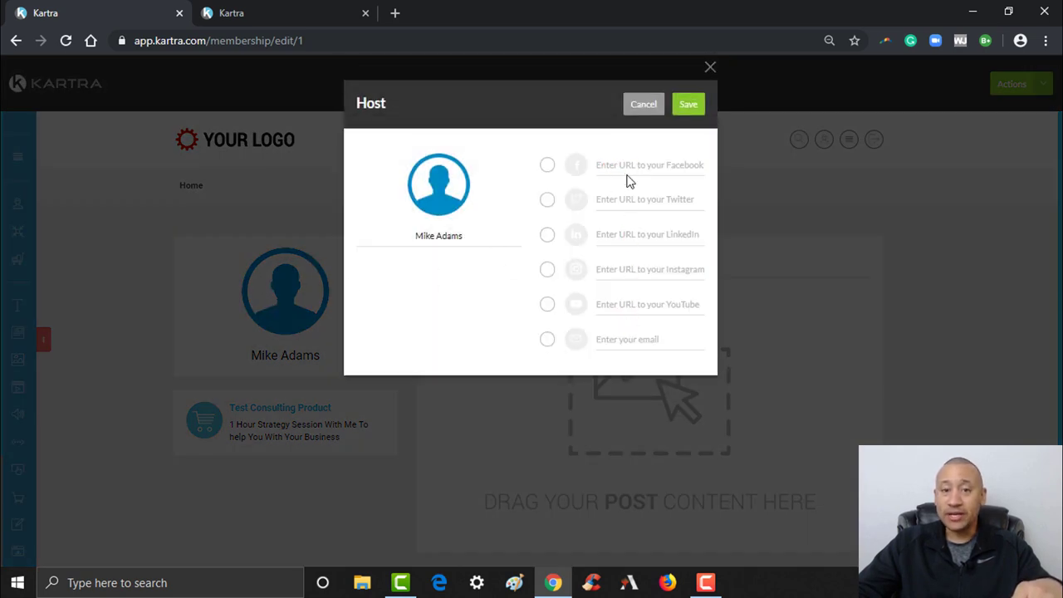
{"action": "left_click", "coordinate": [547, 307]}
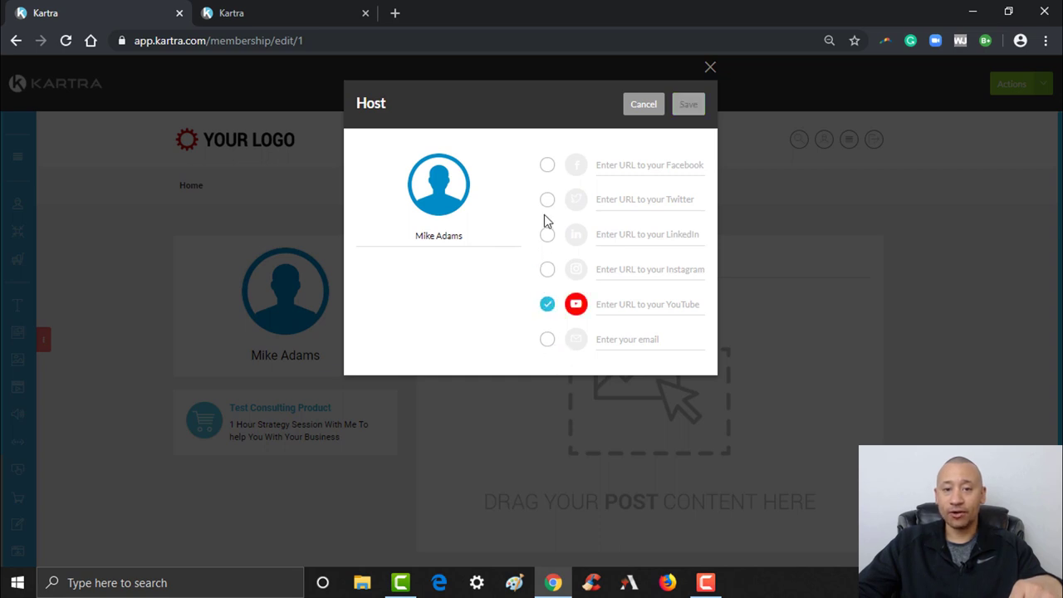
{"action": "left_click", "coordinate": [547, 165]}
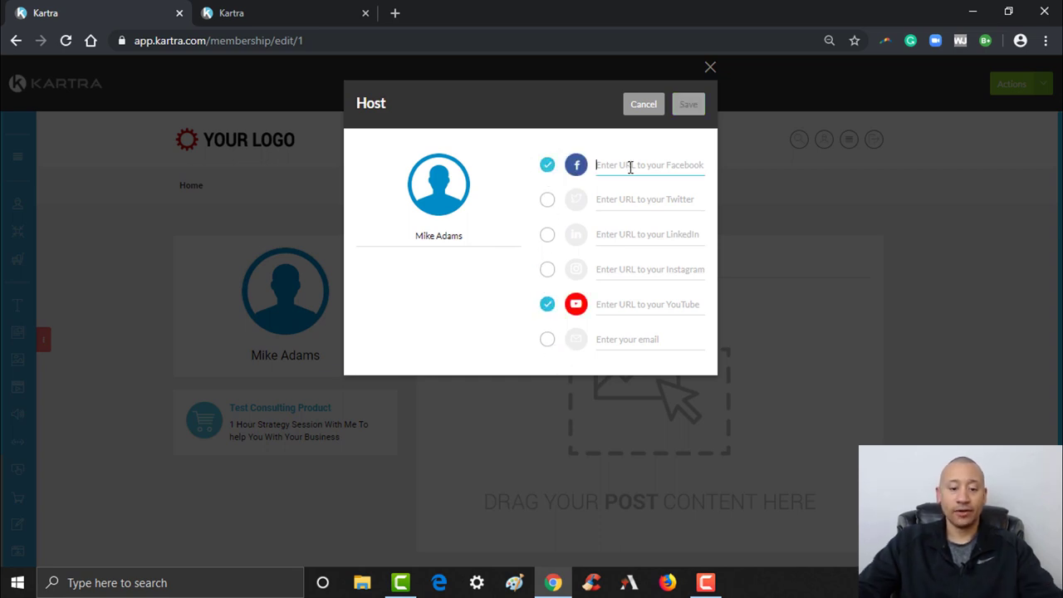
{"action": "type", "text": "s"}
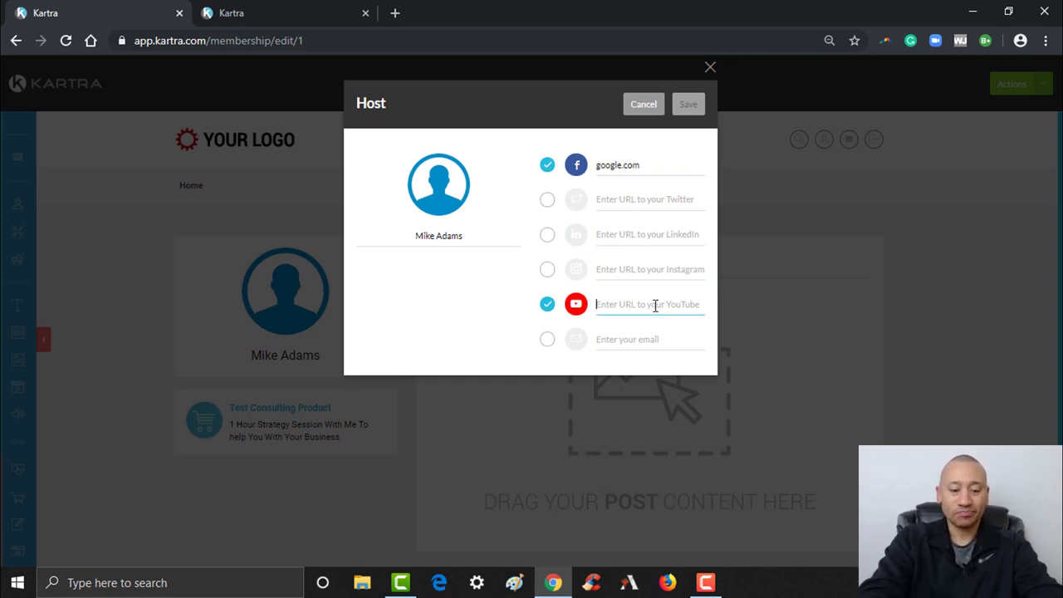
{"action": "type", "text": "google.com"}
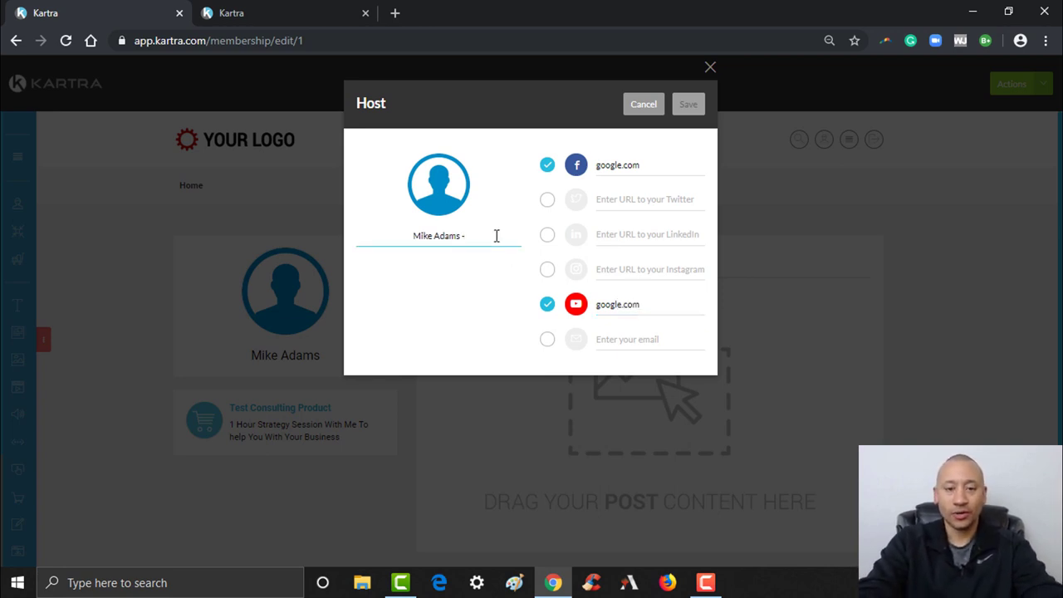
{"action": "type", "text": " - Entrep"}
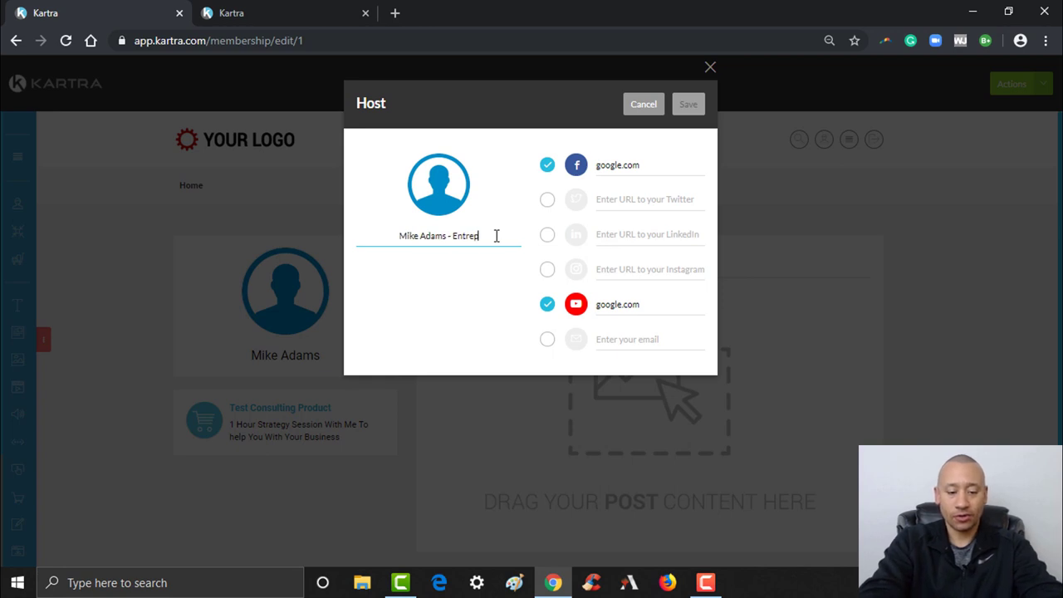
{"action": "type", "text": "reneur"}
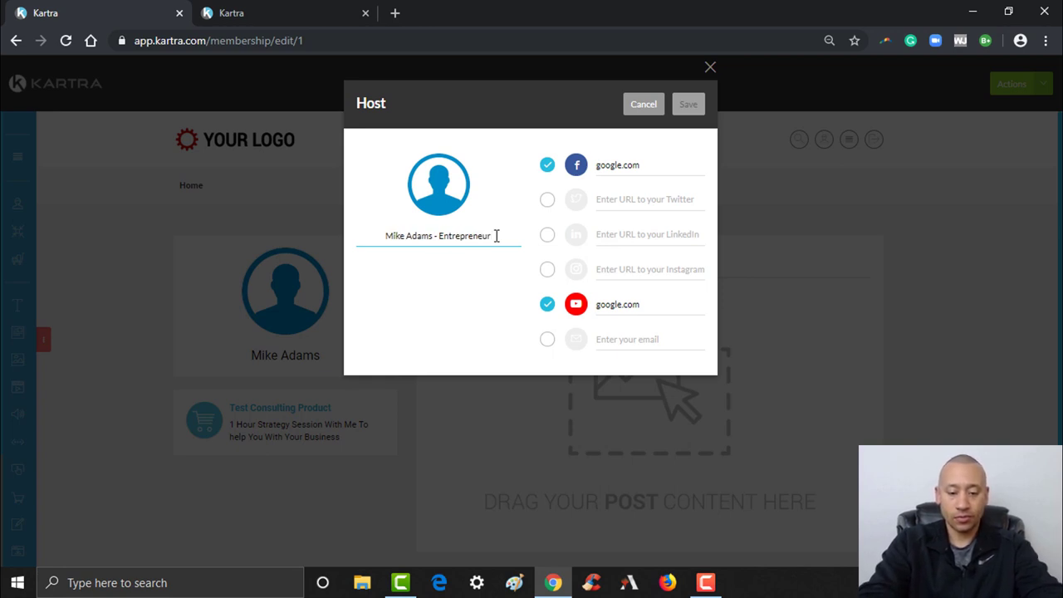
{"action": "type", "text": " M"}
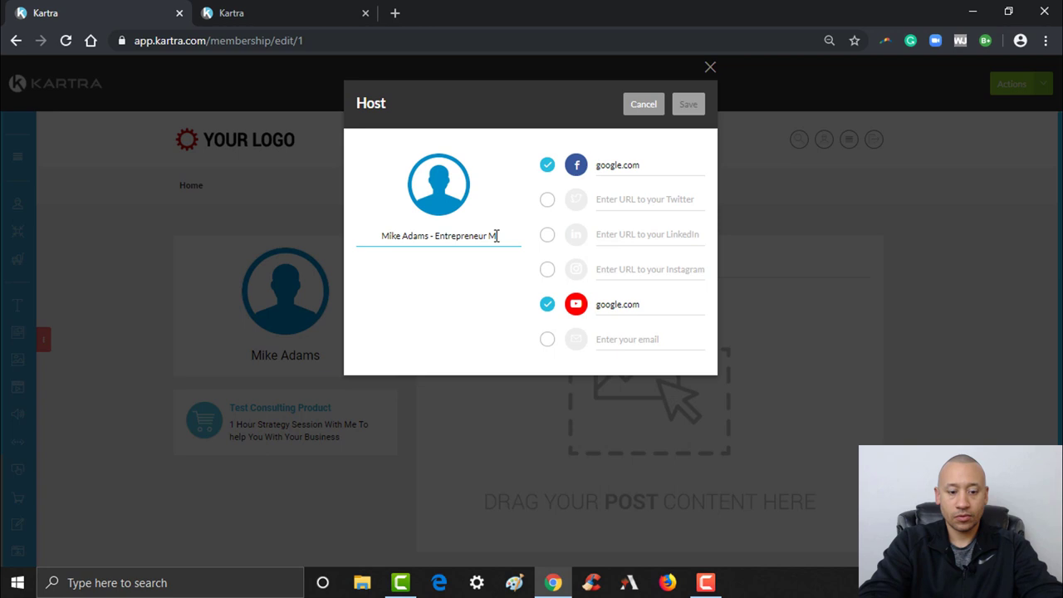
{"action": "type", "text": "entor Coa"}
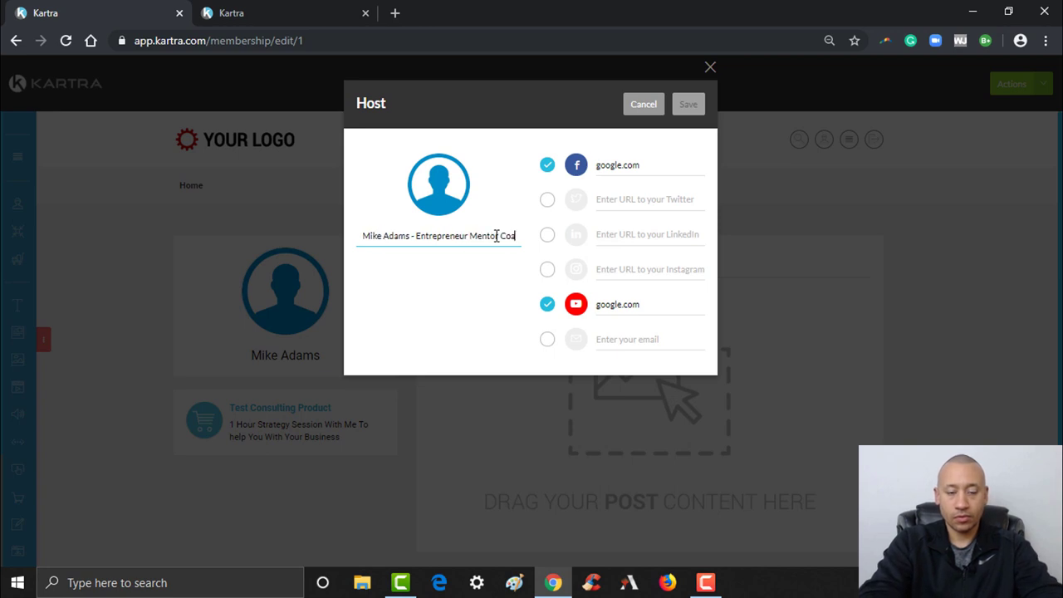
{"action": "type", "text": "ch"}
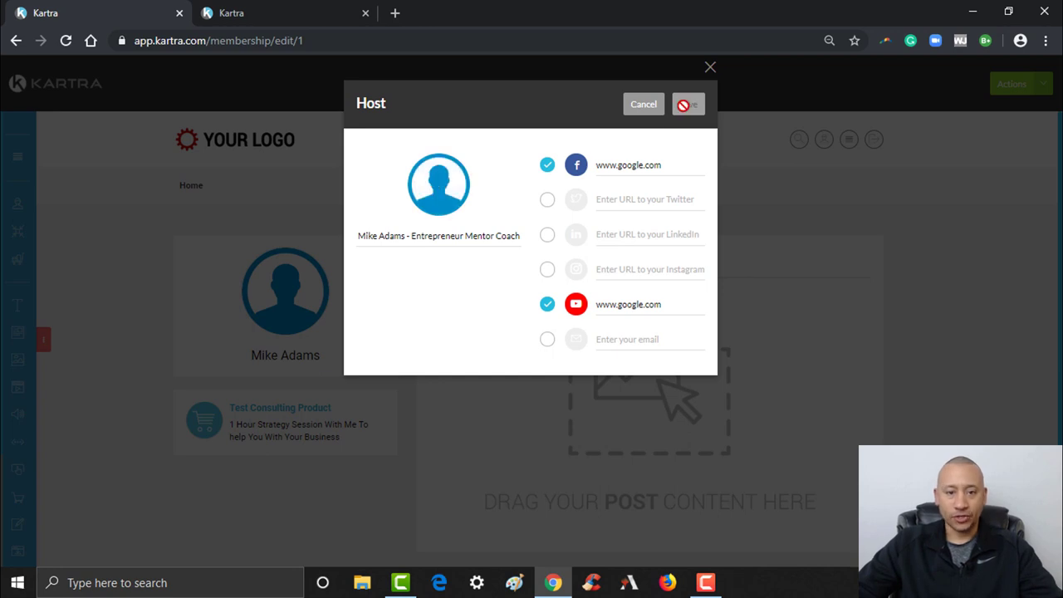
{"action": "left_click", "coordinate": [547, 304]}
{"action": "left_click", "coordinate": [548, 166]}
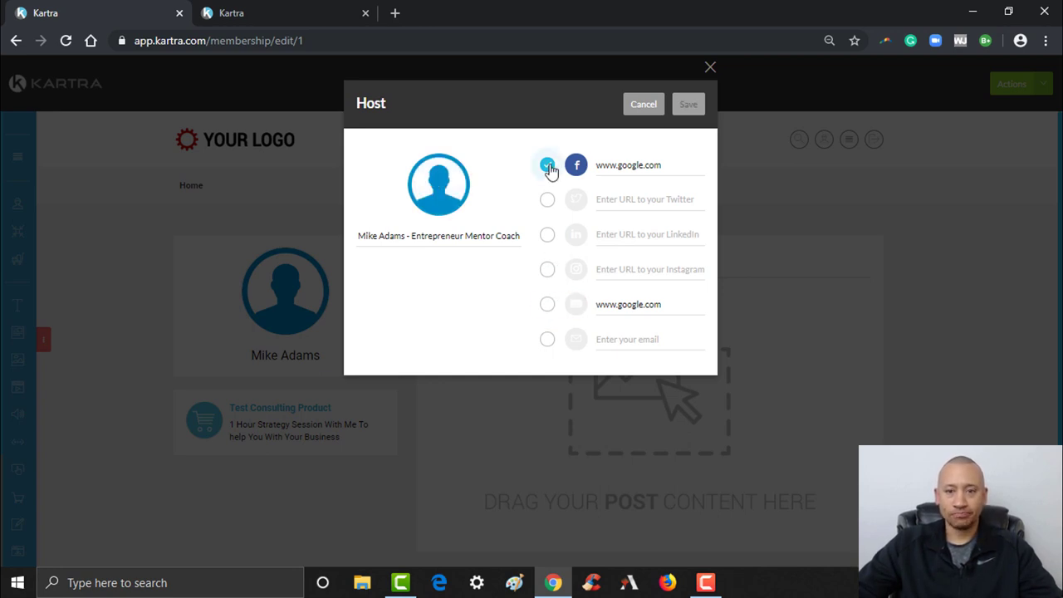
{"action": "left_click", "coordinate": [687, 108]}
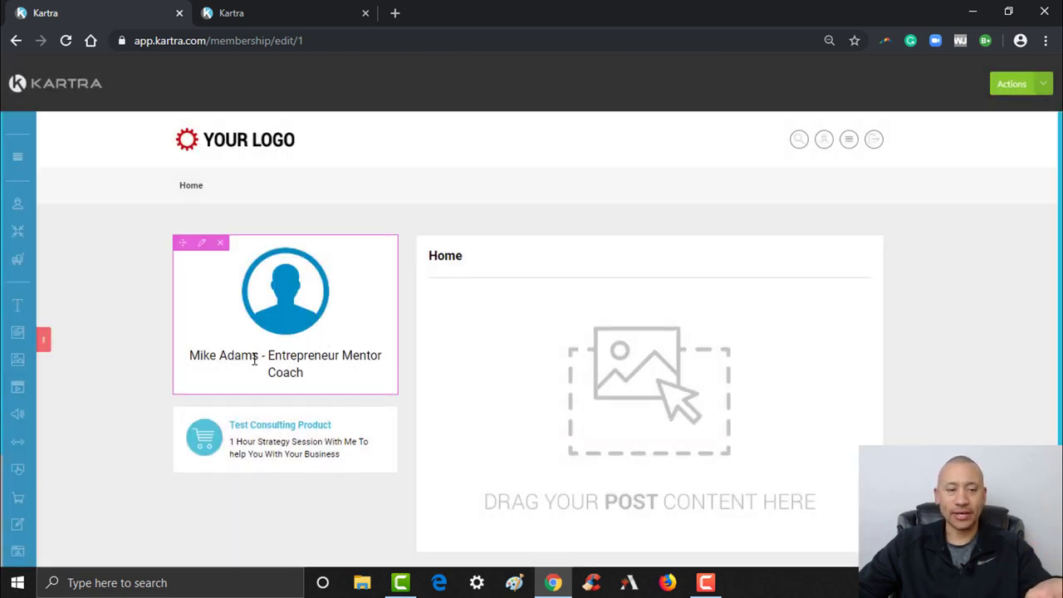
{"action": "left_click", "coordinate": [45, 347]}
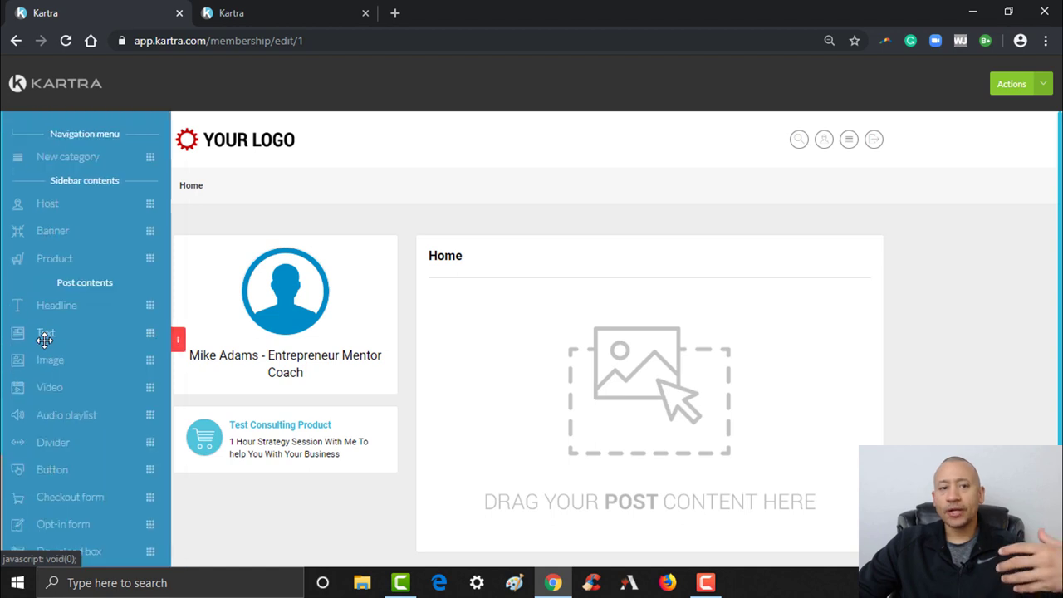
{"action": "left_click", "coordinate": [194, 344]}
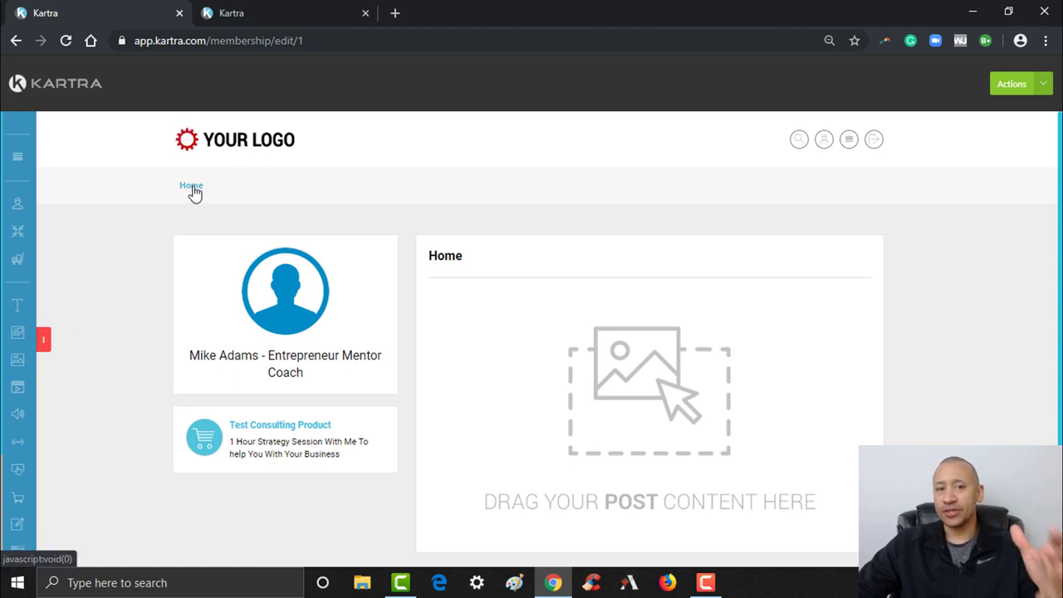
{"action": "scroll", "coordinate": [303, 225], "scroll_direction": "down", "scroll_amount": 2}
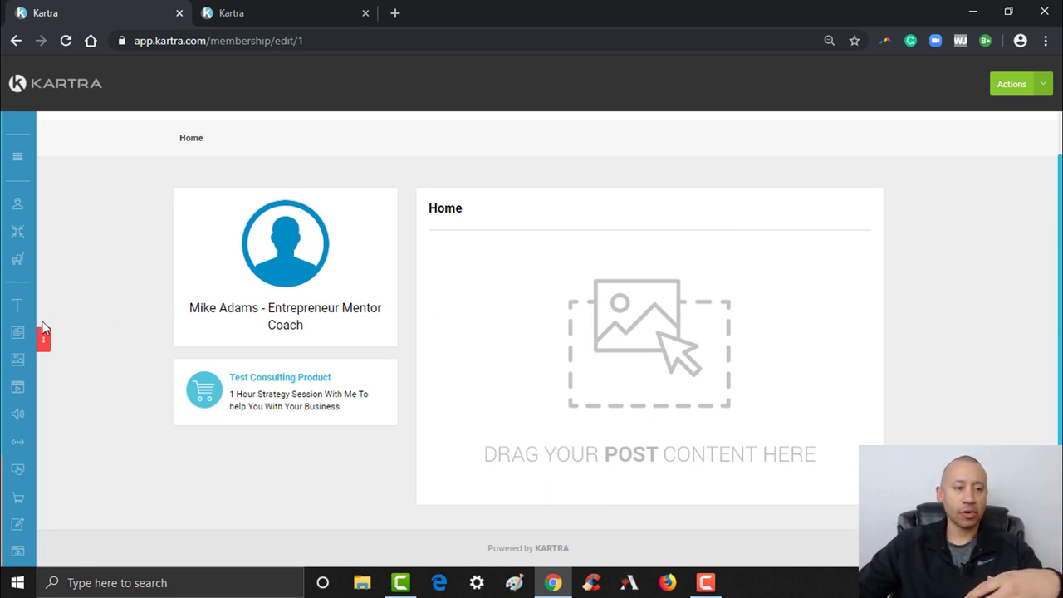
{"action": "mouse_move", "coordinate": [37, 336]}
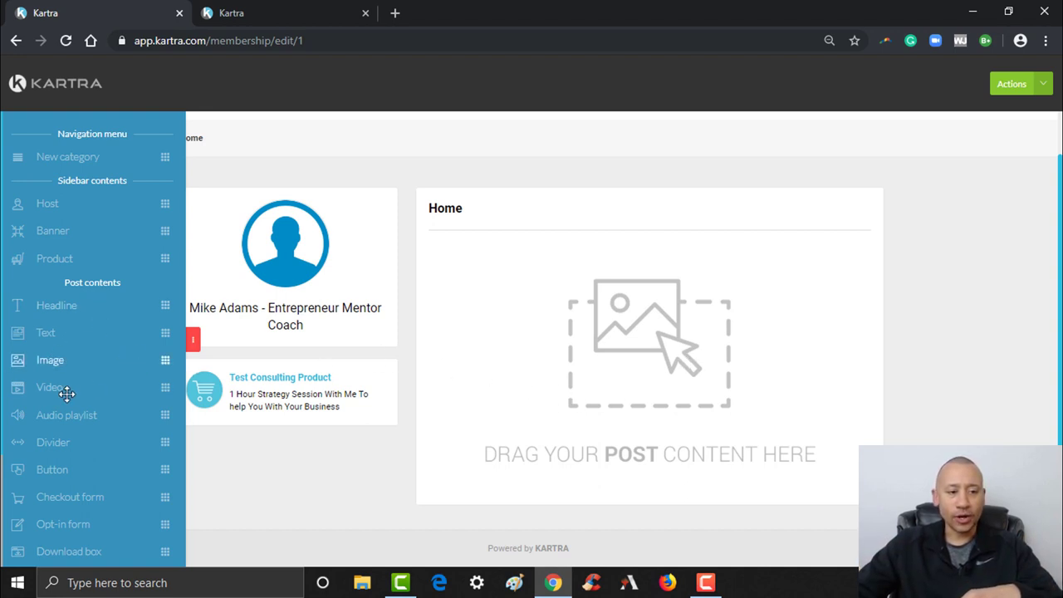
Add a YouTube video element to the Home post with the pasted 'Why I Created This Channel' link
{"action": "left_click_drag", "start_coordinate": [161, 388], "coordinate": [793, 315]}
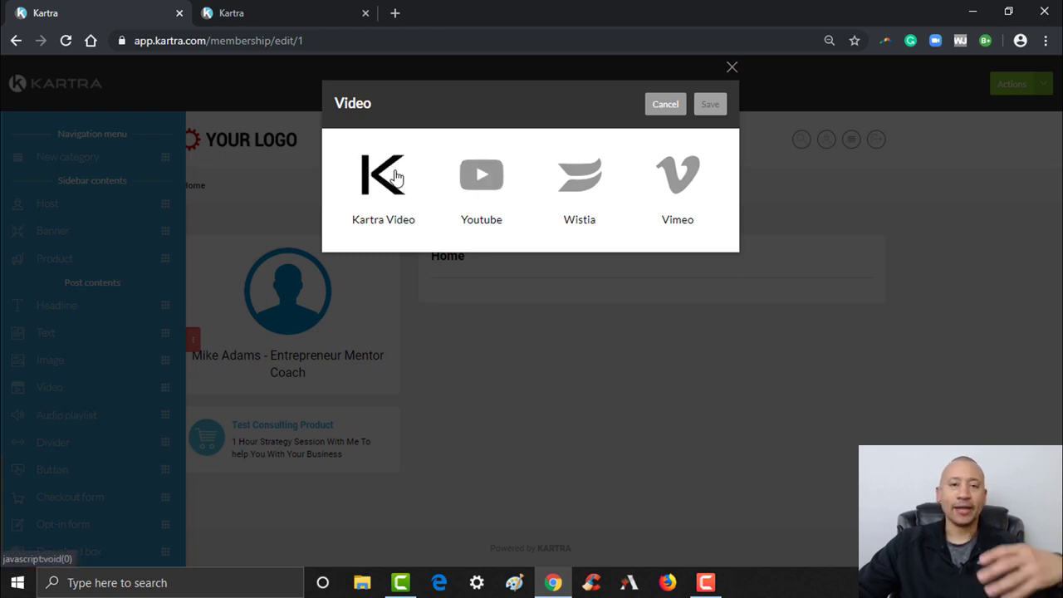
{"action": "left_click", "coordinate": [457, 170]}
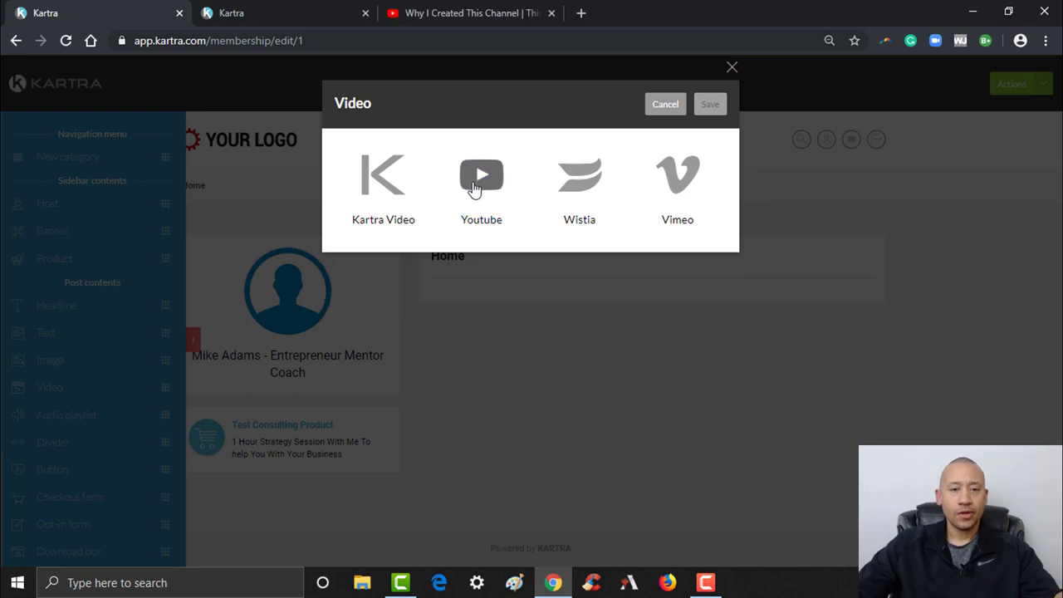
{"action": "left_click", "coordinate": [474, 189]}
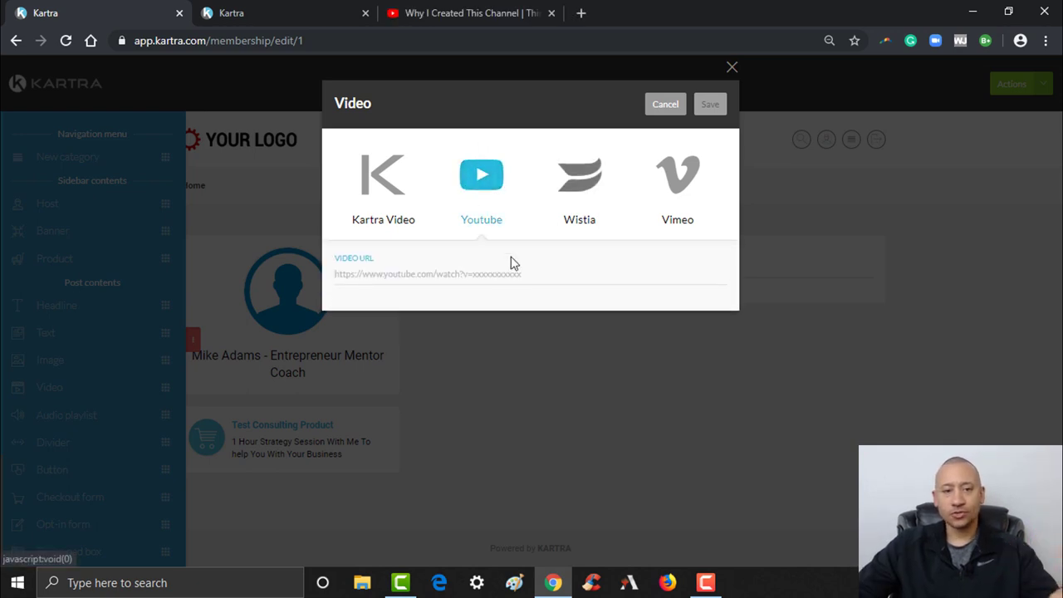
{"action": "left_click", "coordinate": [411, 279]}
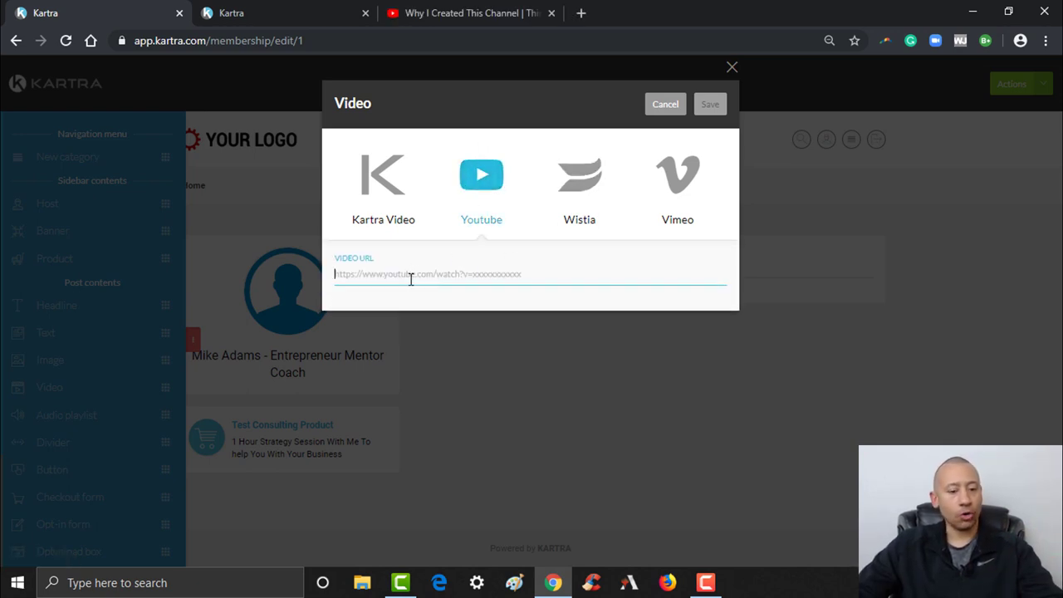
{"action": "type", "text": "https://youtu.be/EOlWEVywsJA"}
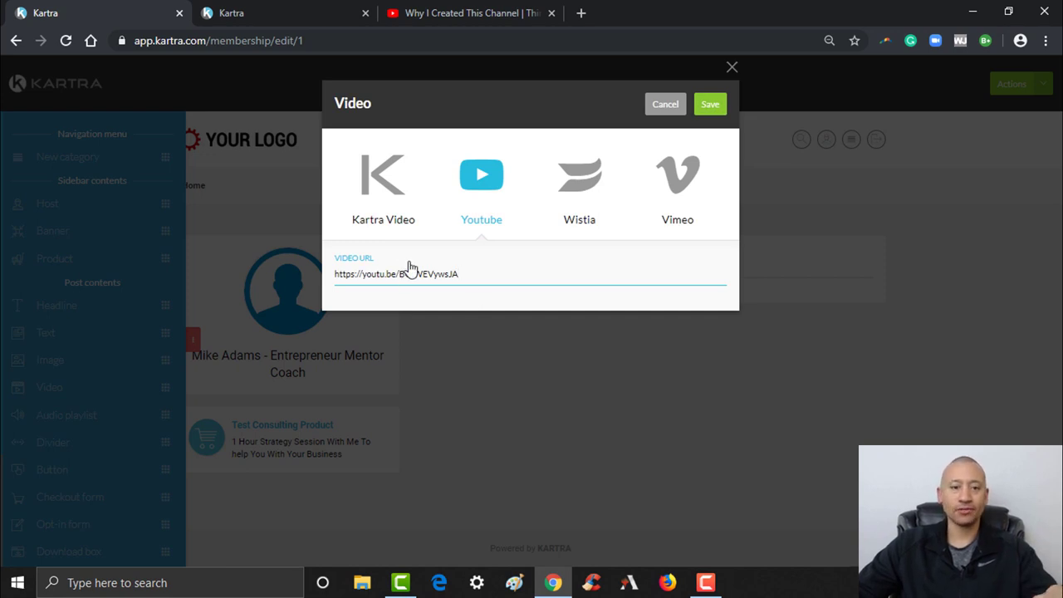
{"action": "left_click", "coordinate": [709, 107]}
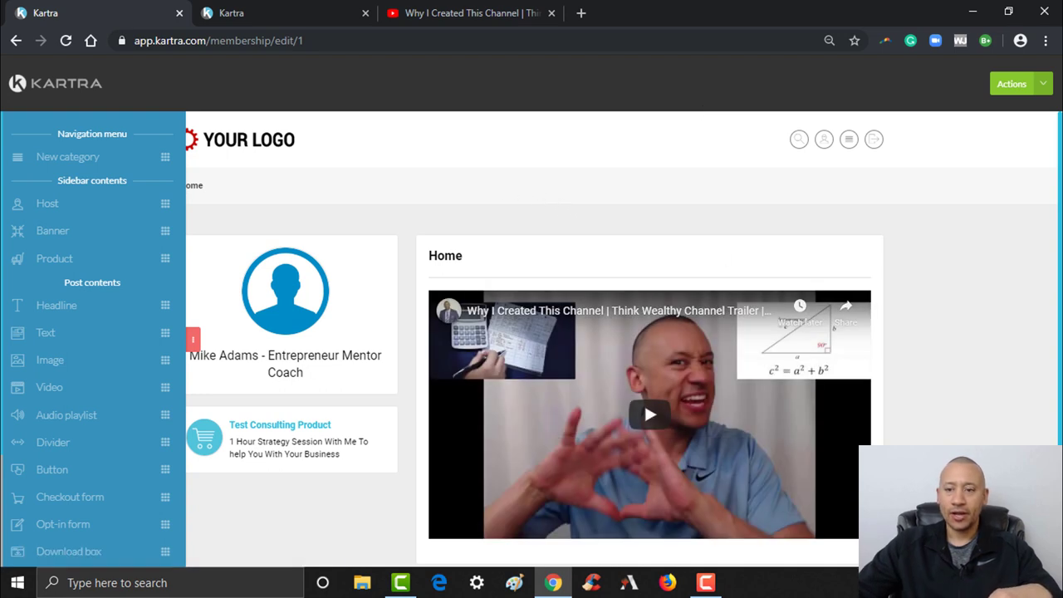
{"action": "scroll", "coordinate": [552, 202], "scroll_direction": "down", "scroll_amount": 1}
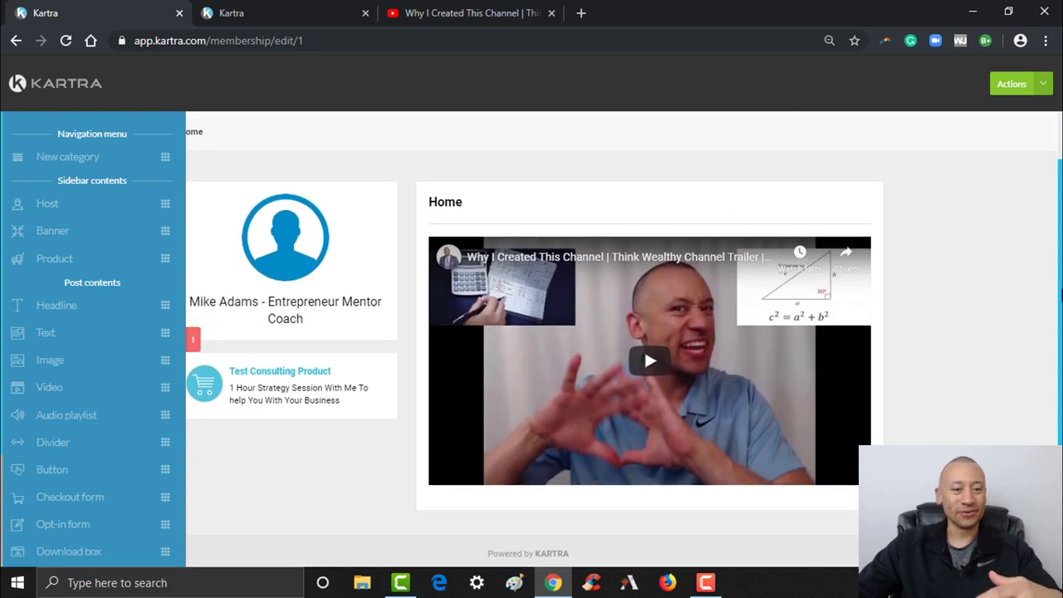
{"action": "scroll", "coordinate": [629, 244], "scroll_direction": "up", "scroll_amount": 1}
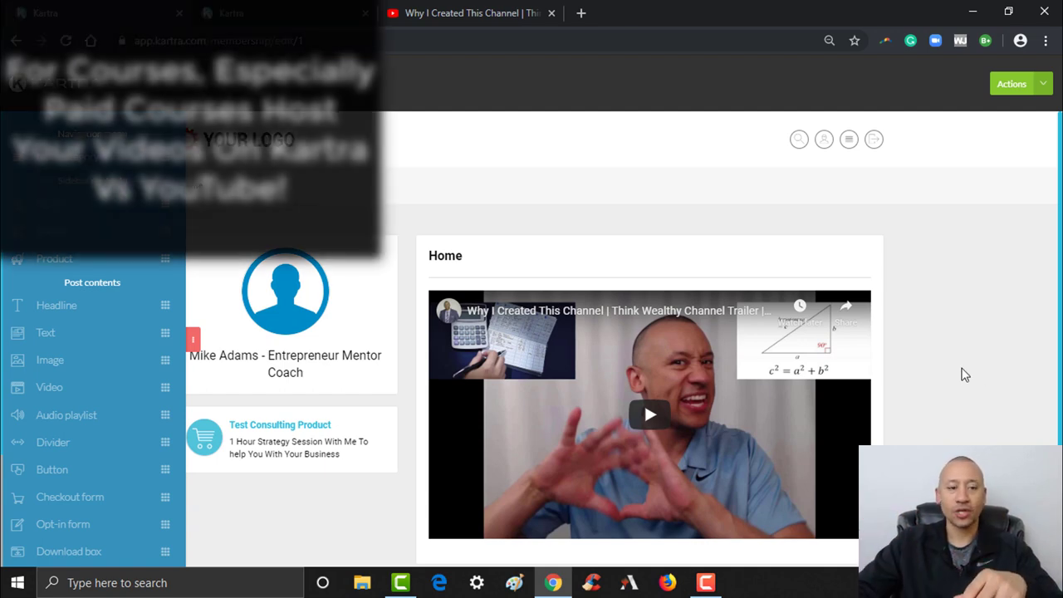
{"action": "left_click", "coordinate": [193, 344]}
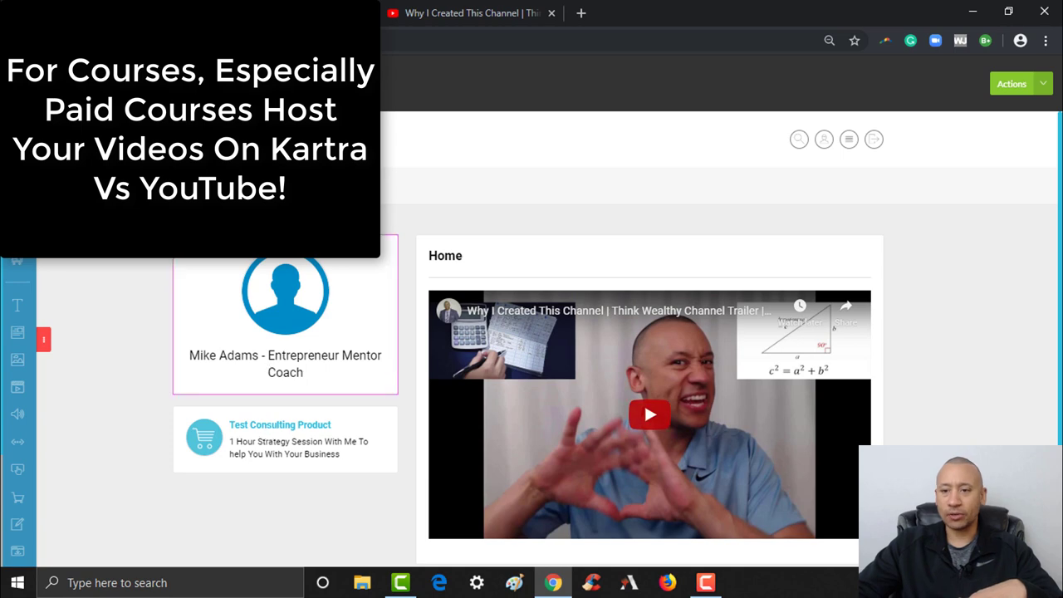
{"action": "scroll", "coordinate": [268, 372], "scroll_direction": "down", "scroll_amount": 1}
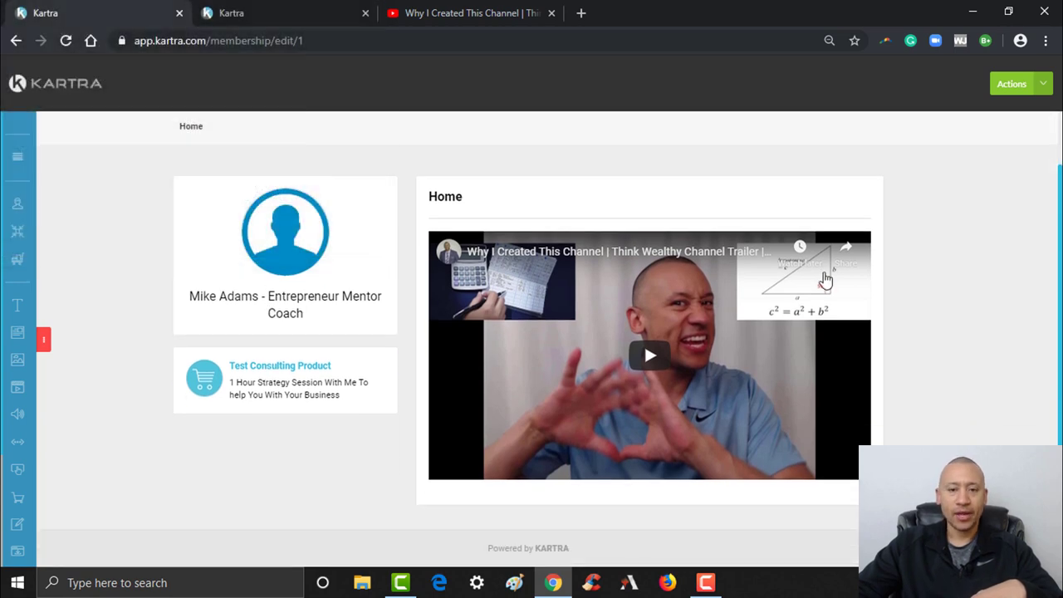
{"action": "scroll", "coordinate": [980, 297], "scroll_direction": "up", "scroll_amount": 1}
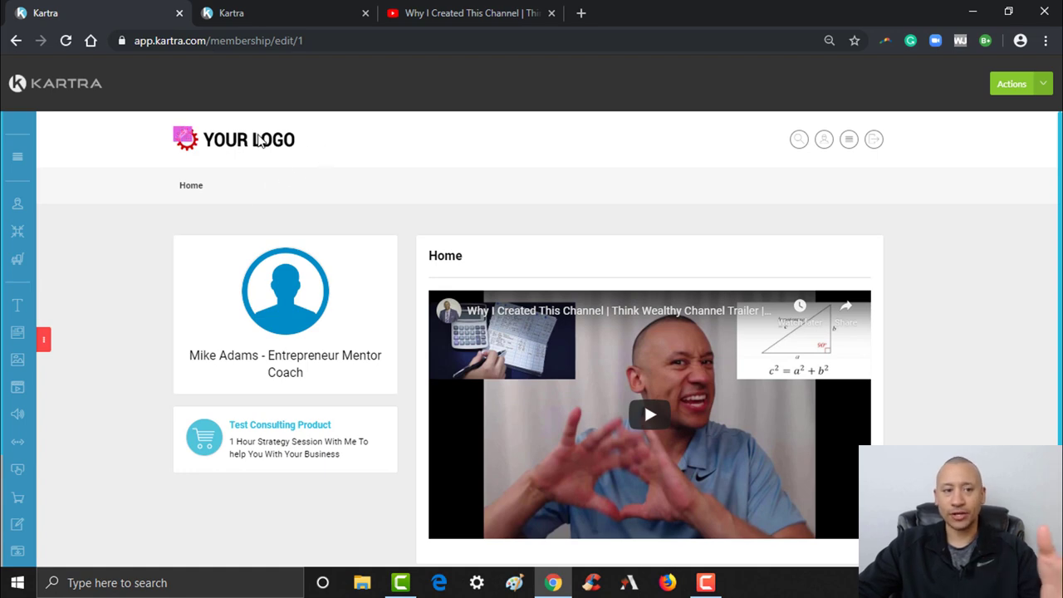
{"action": "mouse_move", "coordinate": [43, 339]}
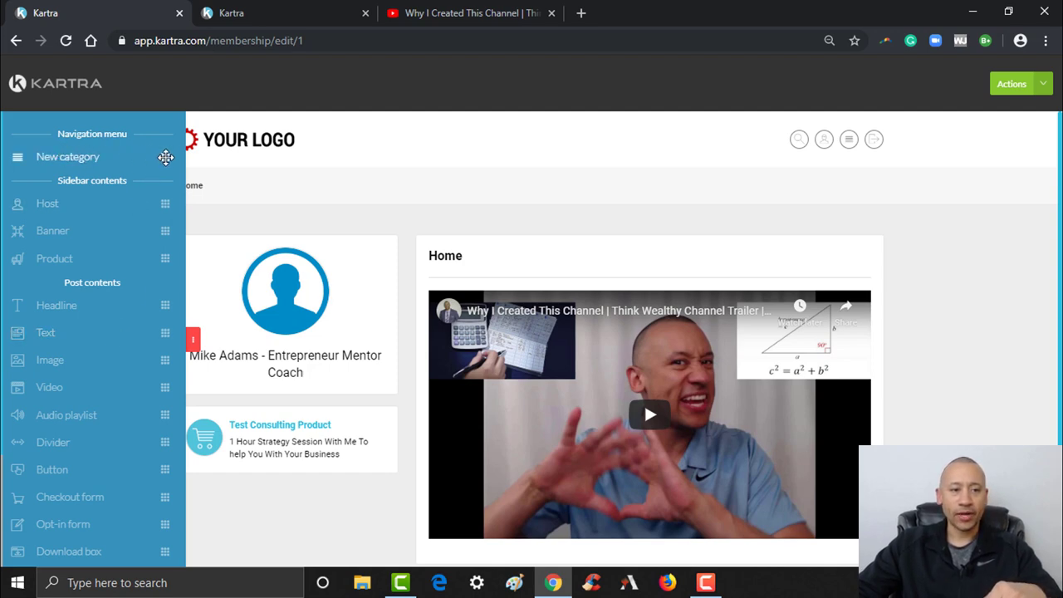
Drop a new category into the top navigation, name it 'Lesson 1', and save
{"action": "left_click_drag", "start_coordinate": [165, 157], "coordinate": [257, 185]}
{"action": "left_click_drag", "start_coordinate": [160, 156], "coordinate": [425, 185]}
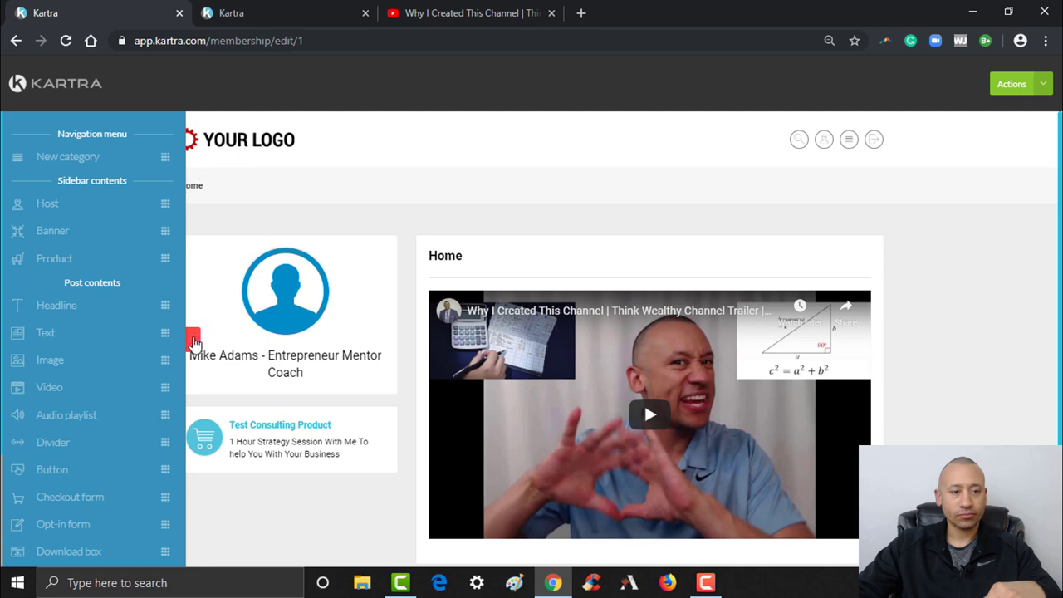
{"action": "left_click_drag", "start_coordinate": [19, 156], "coordinate": [231, 185]}
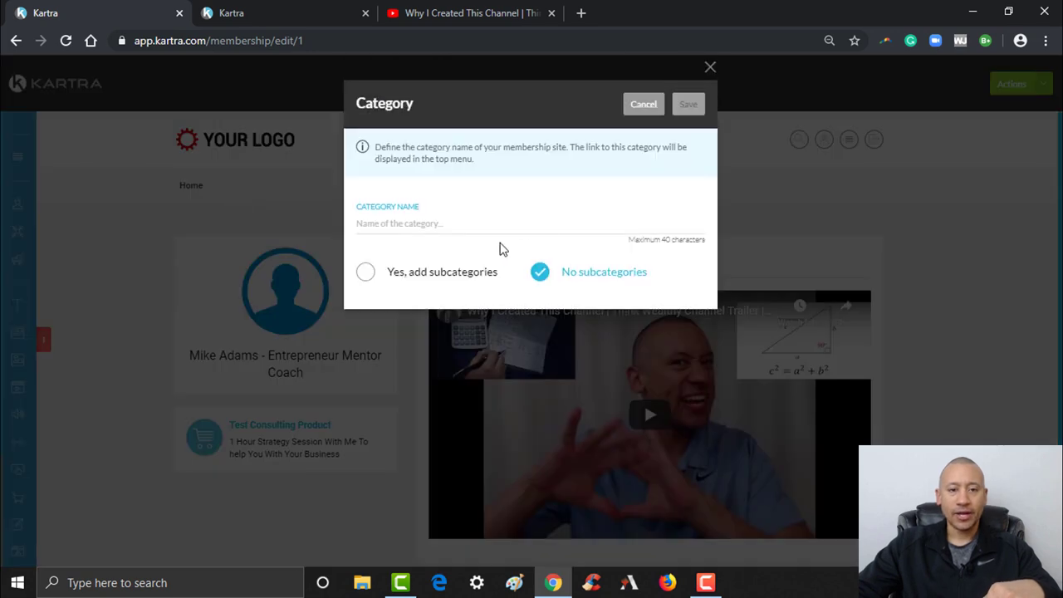
{"action": "left_click", "coordinate": [498, 225]}
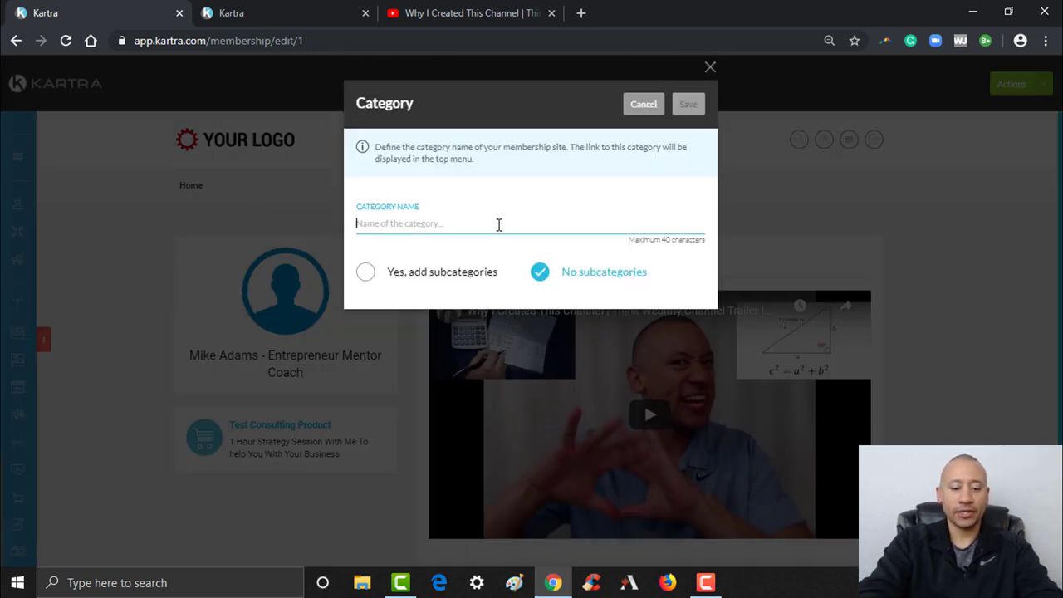
{"action": "type", "text": "Lesson "}
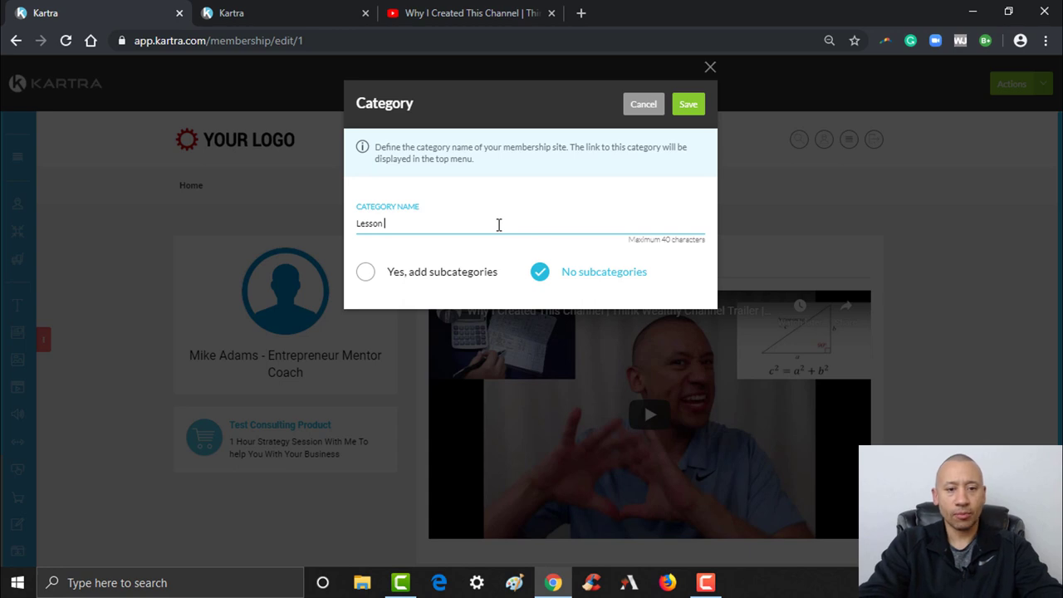
{"action": "type", "text": "1"}
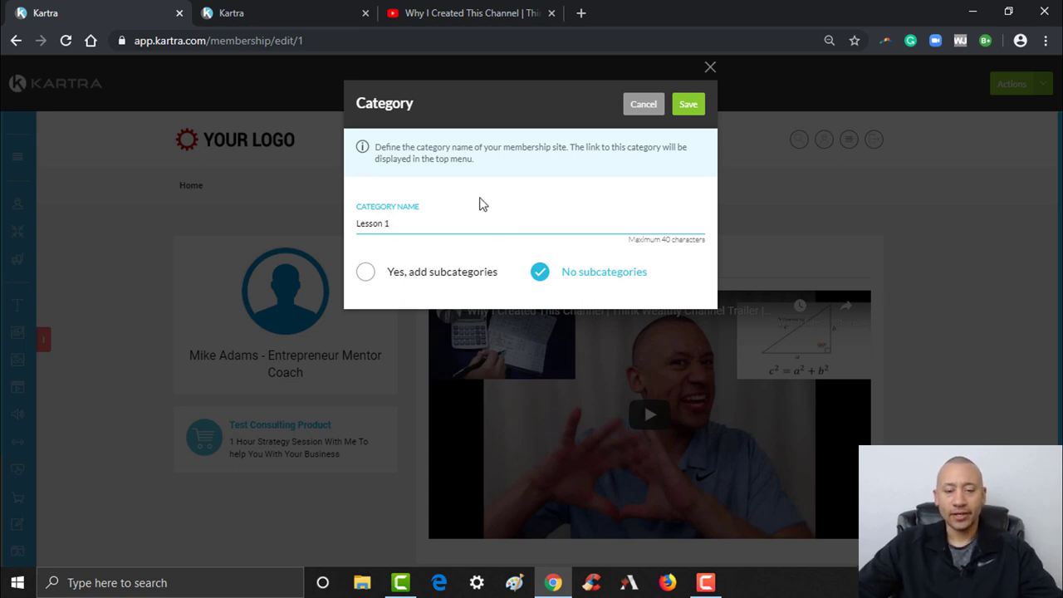
{"action": "left_click", "coordinate": [690, 115]}
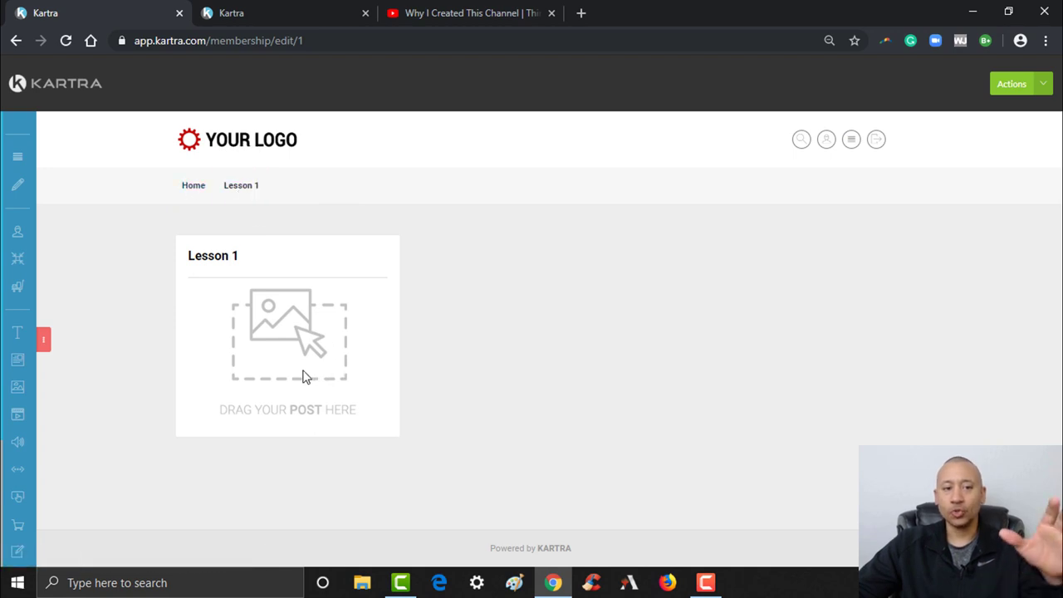
Add and save a 'Lesson 1' post in the Lesson 1 category described 'This is the first thing you need to know'
{"action": "left_click", "coordinate": [43, 340]}
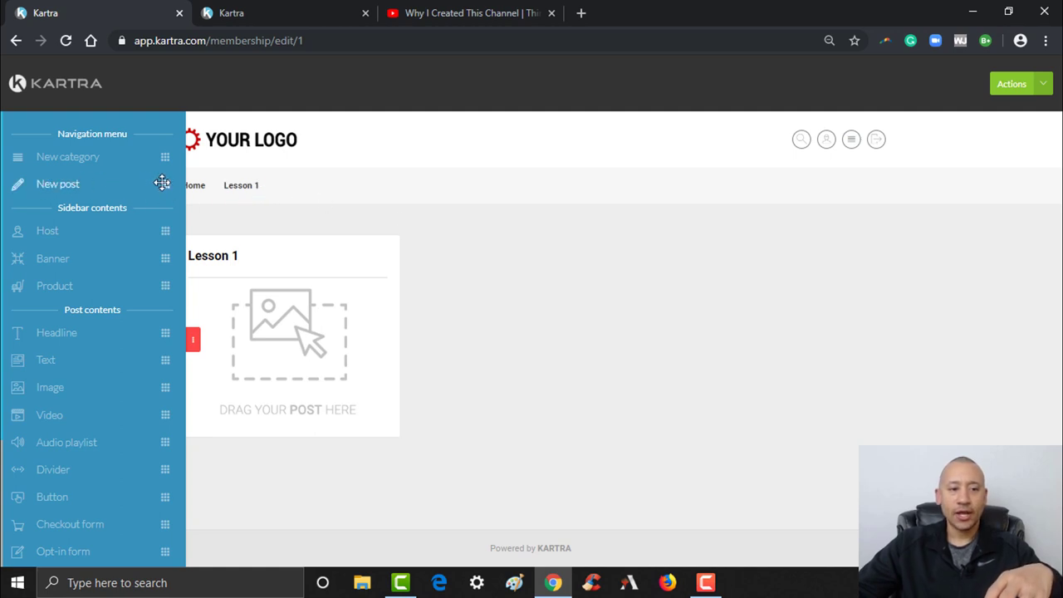
{"action": "left_click_drag", "start_coordinate": [162, 182], "coordinate": [354, 304]}
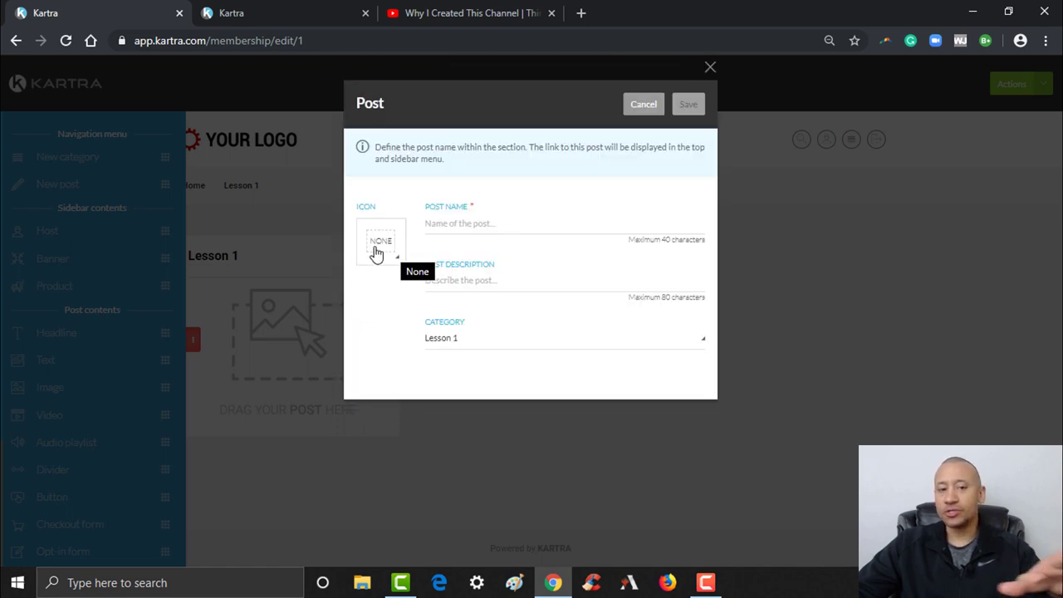
{"action": "left_click", "coordinate": [442, 229]}
{"action": "type", "text": "Le"}
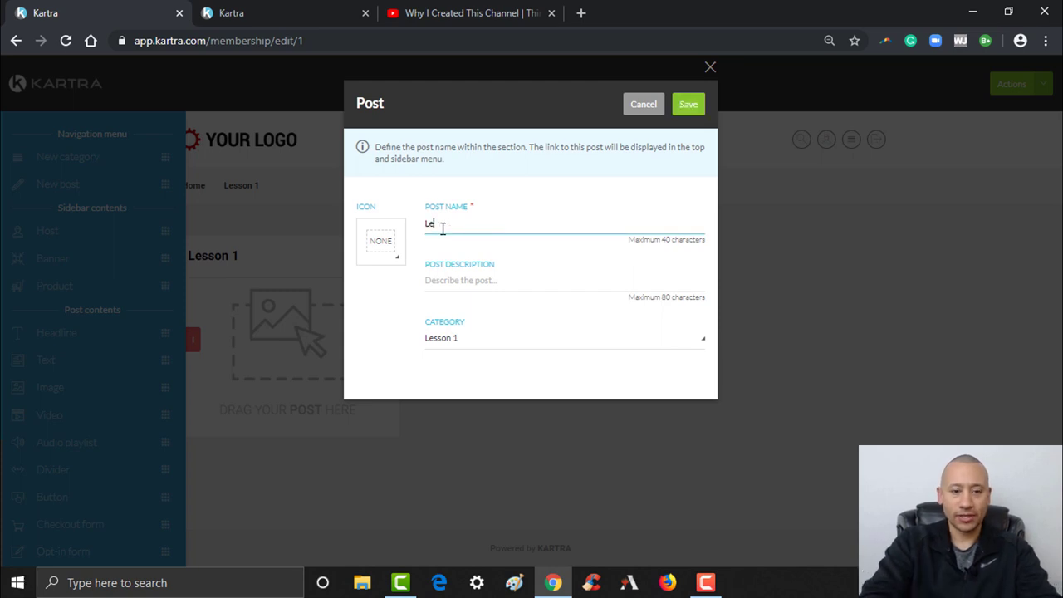
{"action": "type", "text": "sson 1"}
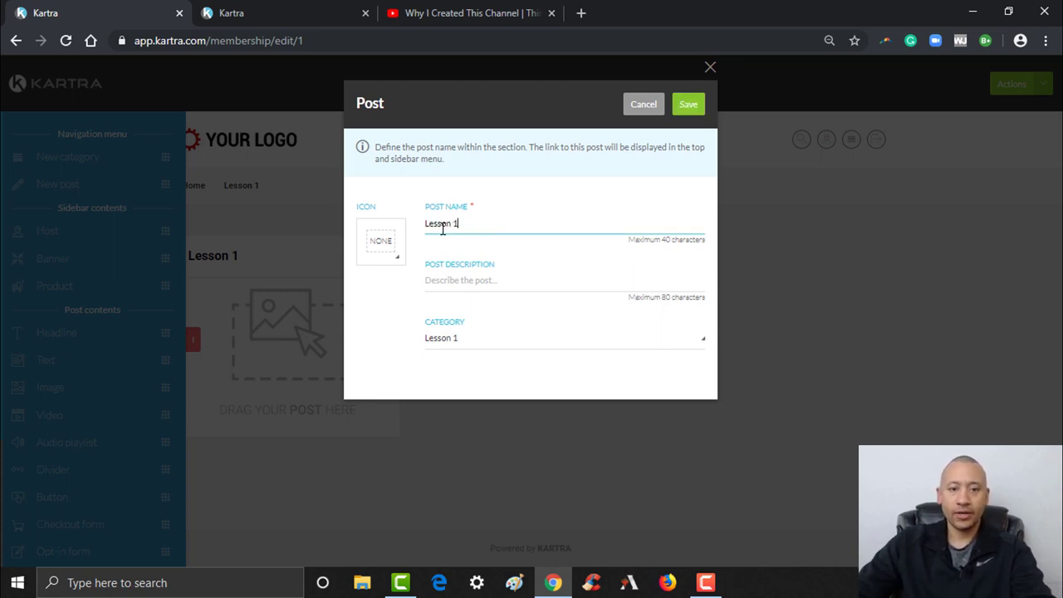
{"action": "type", "text": "This i"}
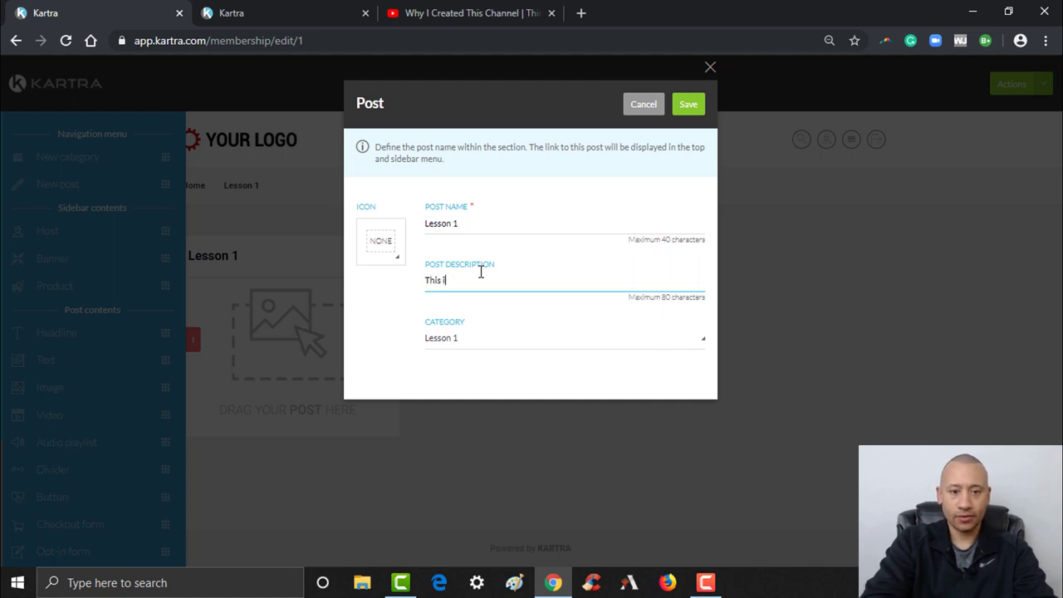
{"action": "type", "text": "s the first thin"}
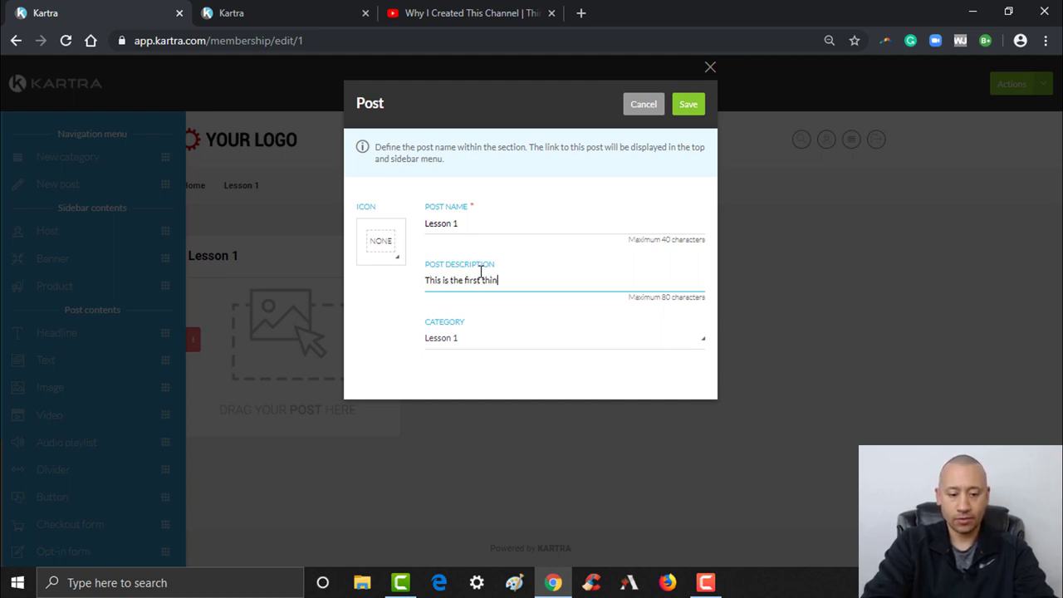
{"action": "type", "text": "g you need to know"}
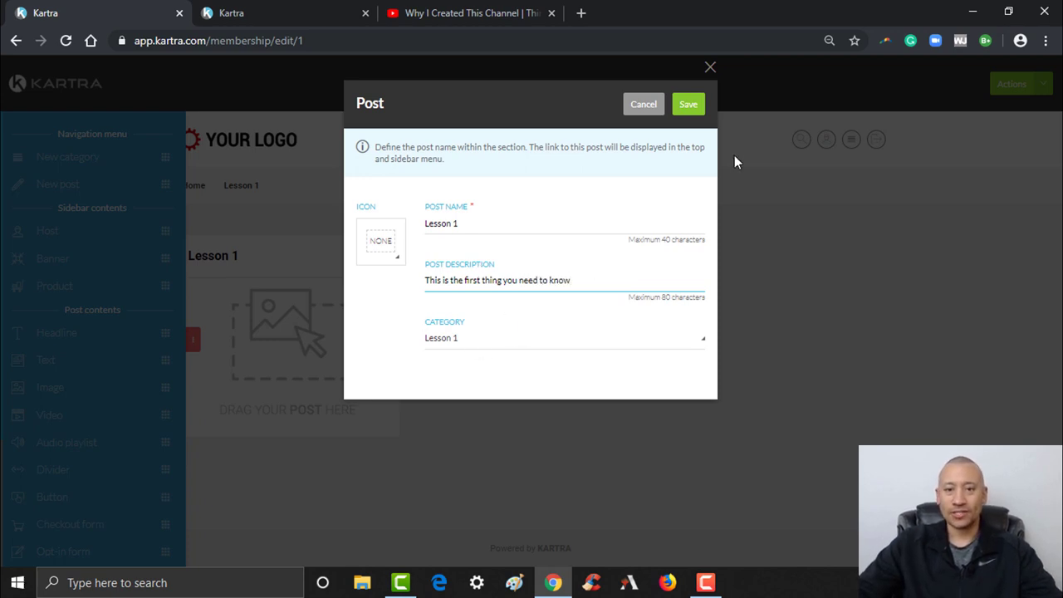
{"action": "left_click", "coordinate": [689, 105]}
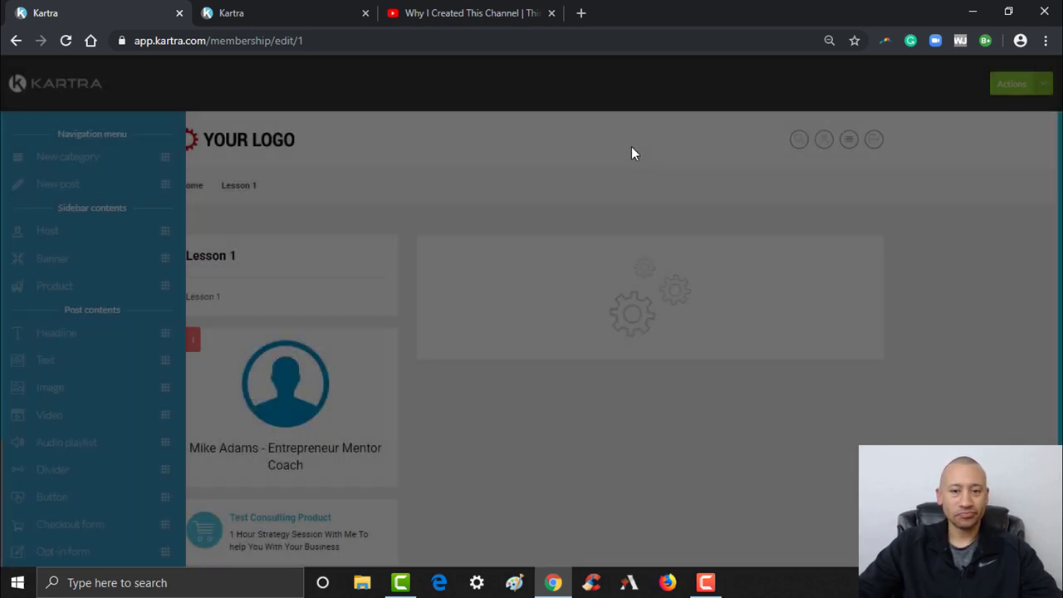
{"action": "scroll", "coordinate": [379, 320], "scroll_direction": "down", "scroll_amount": 2}
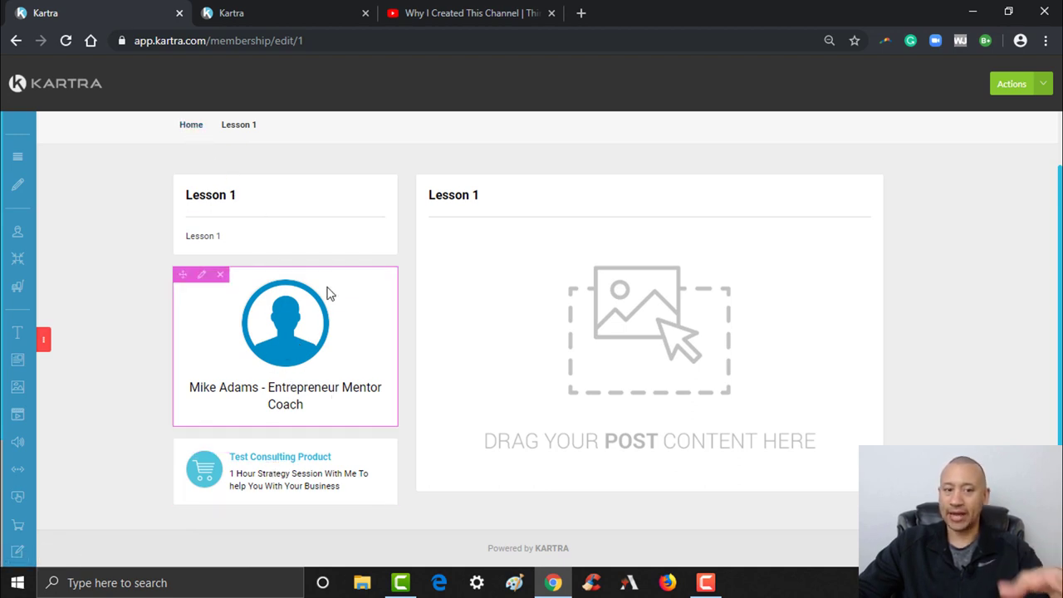
{"action": "scroll", "coordinate": [498, 185], "scroll_direction": "up", "scroll_amount": 1}
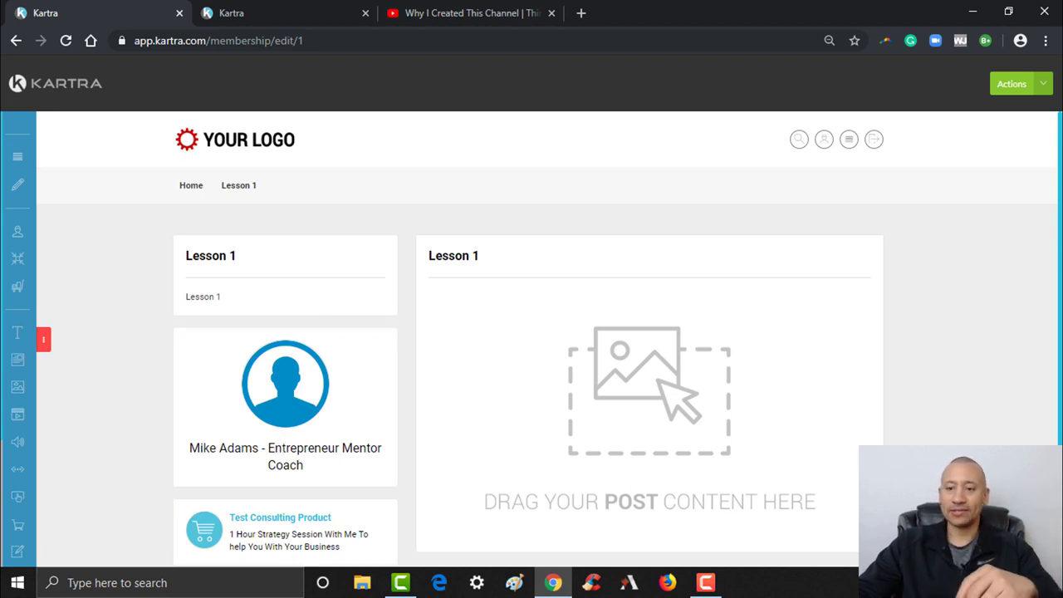
{"action": "scroll", "coordinate": [241, 332], "scroll_direction": "down", "scroll_amount": 1}
{"action": "mouse_move", "coordinate": [190, 206]}
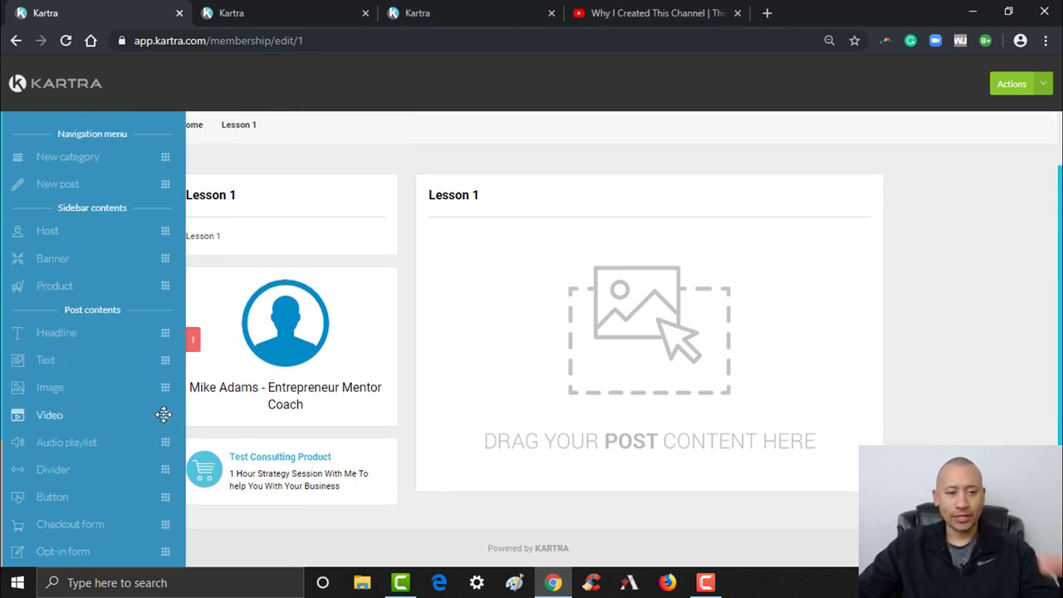
Embed the YouTube video 'Why I Created This Channel' in the Lesson 1 post content and save it
{"action": "left_click_drag", "start_coordinate": [165, 414], "coordinate": [642, 244]}
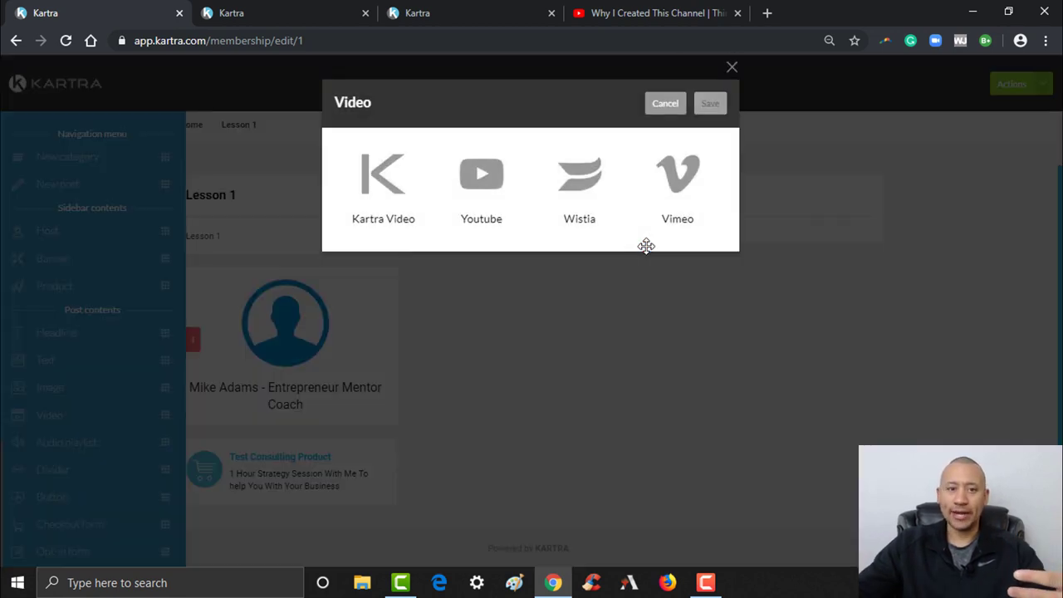
{"action": "type", "text": "https://youtu.be/BOlWEVywsJA"}
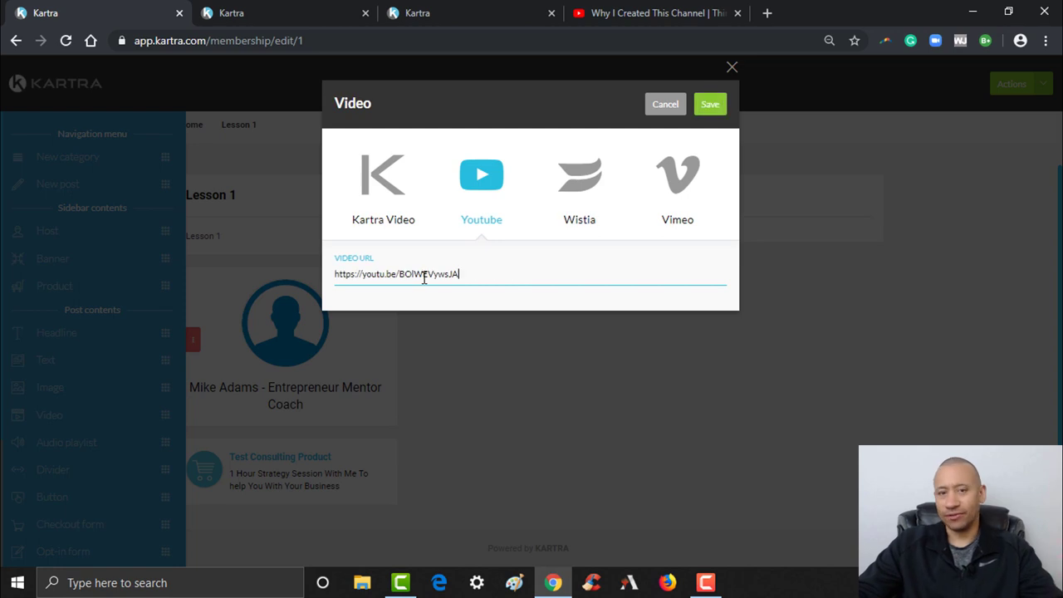
{"action": "left_click", "coordinate": [710, 105]}
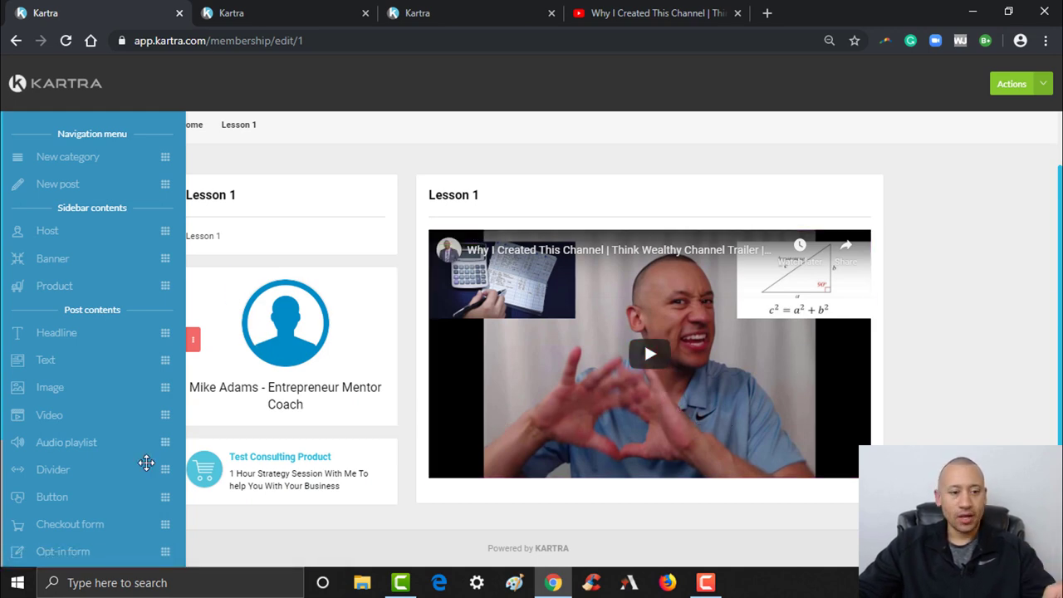
{"action": "left_click_drag", "start_coordinate": [146, 463], "coordinate": [697, 474]}
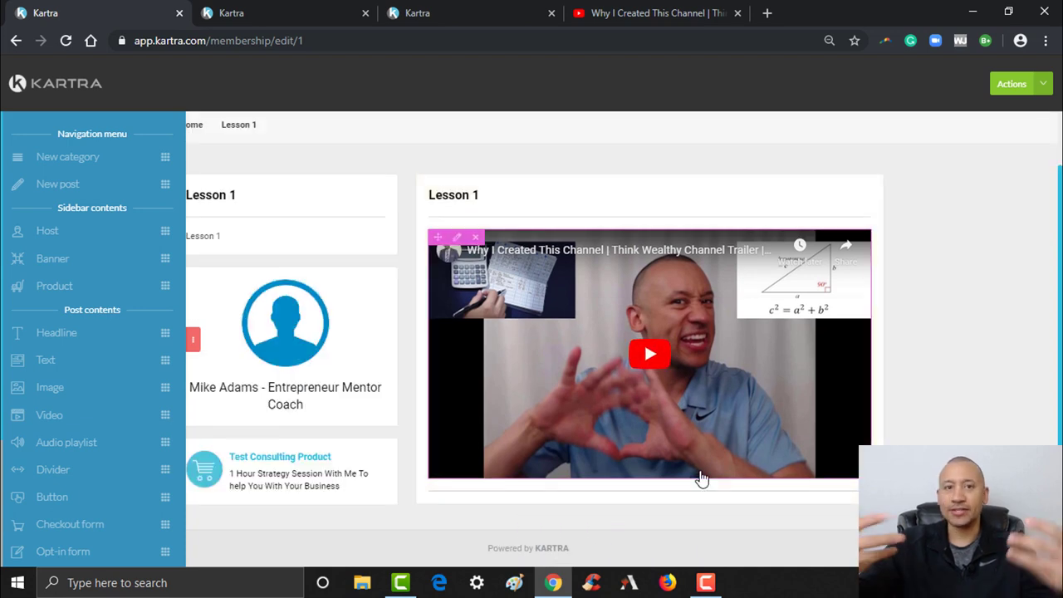
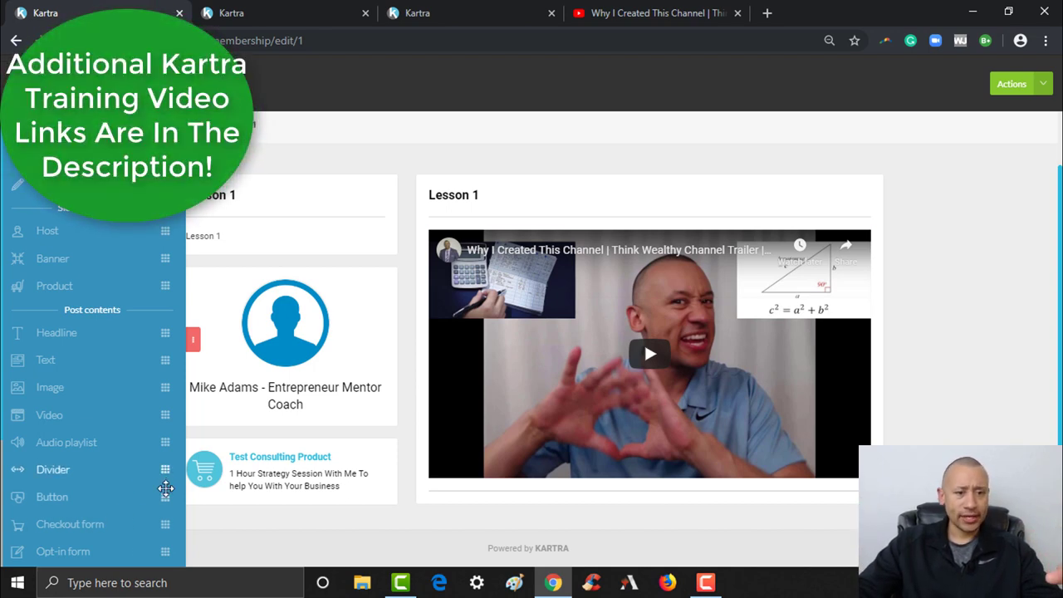
Add a 'Download This Tool Now' button under the video that links to an External URL
{"action": "left_click_drag", "start_coordinate": [165, 496], "coordinate": [652, 473]}
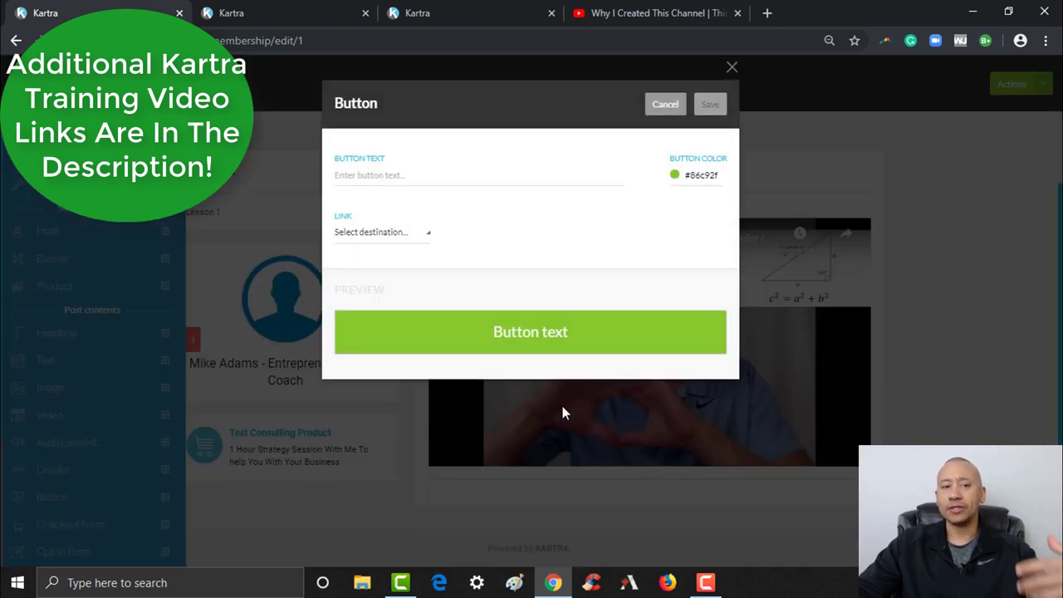
{"action": "left_click", "coordinate": [444, 174]}
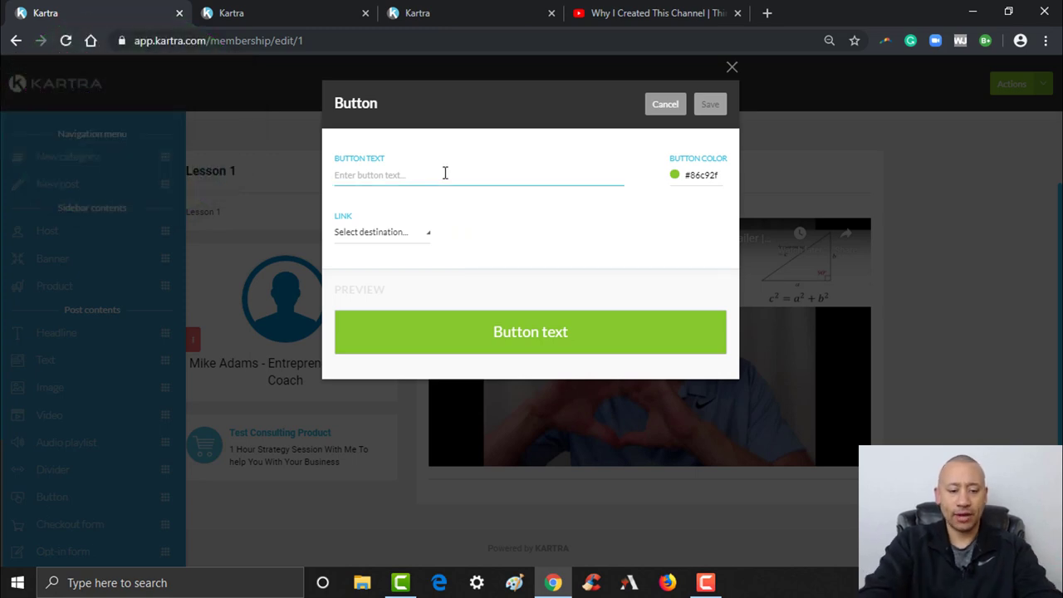
{"action": "type", "text": "Down"}
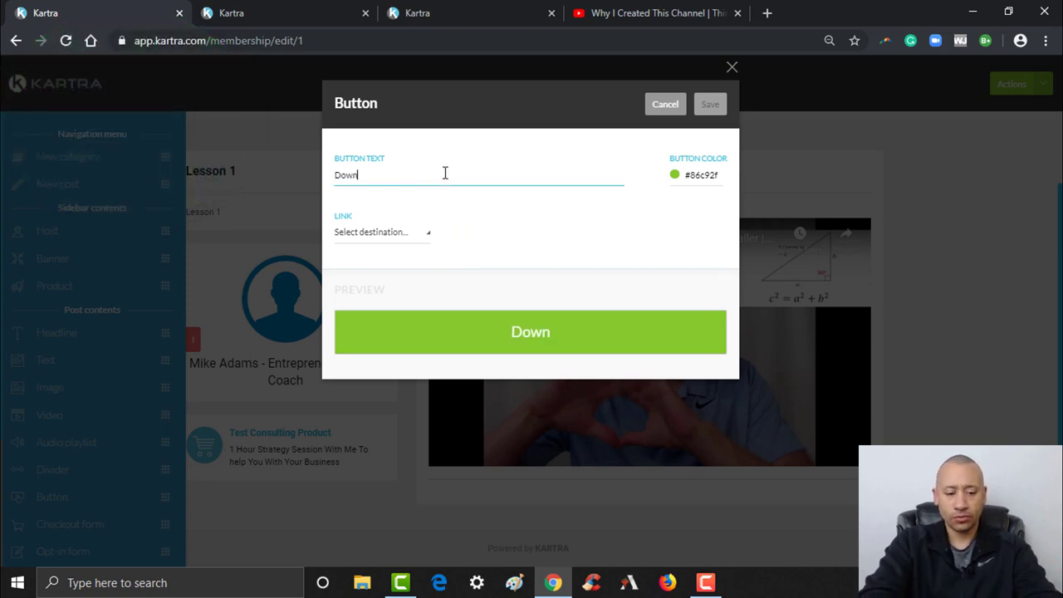
{"action": "type", "text": "load This Tool Now"}
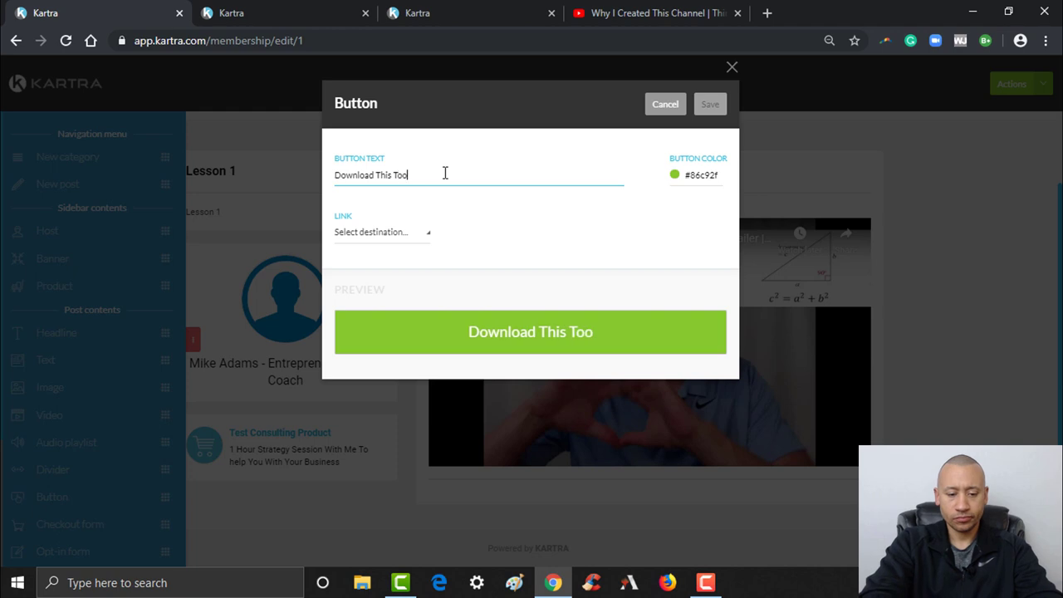
{"action": "left_click", "coordinate": [380, 234]}
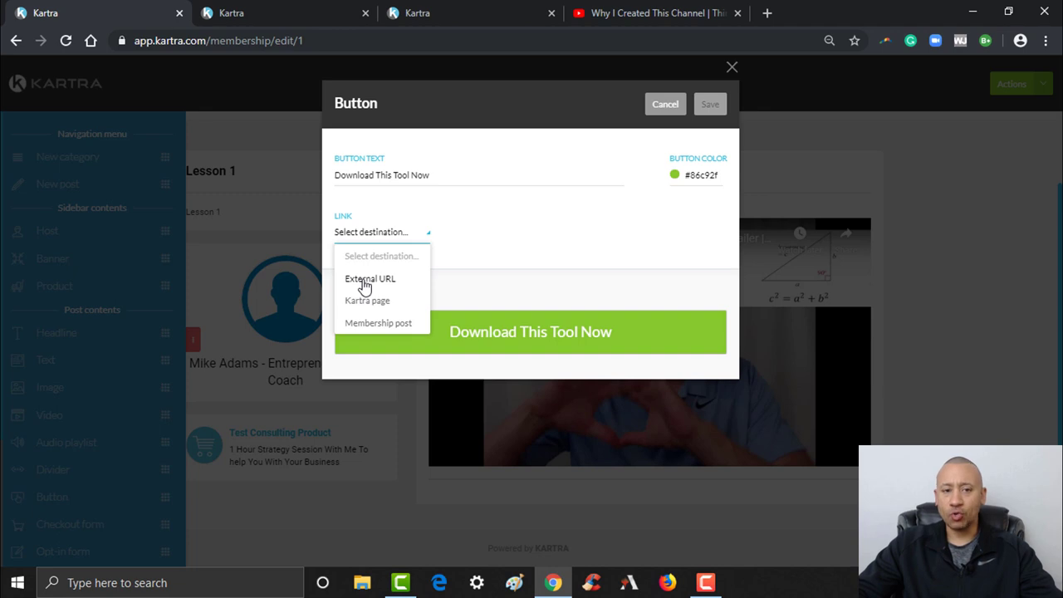
{"action": "left_click", "coordinate": [366, 282]}
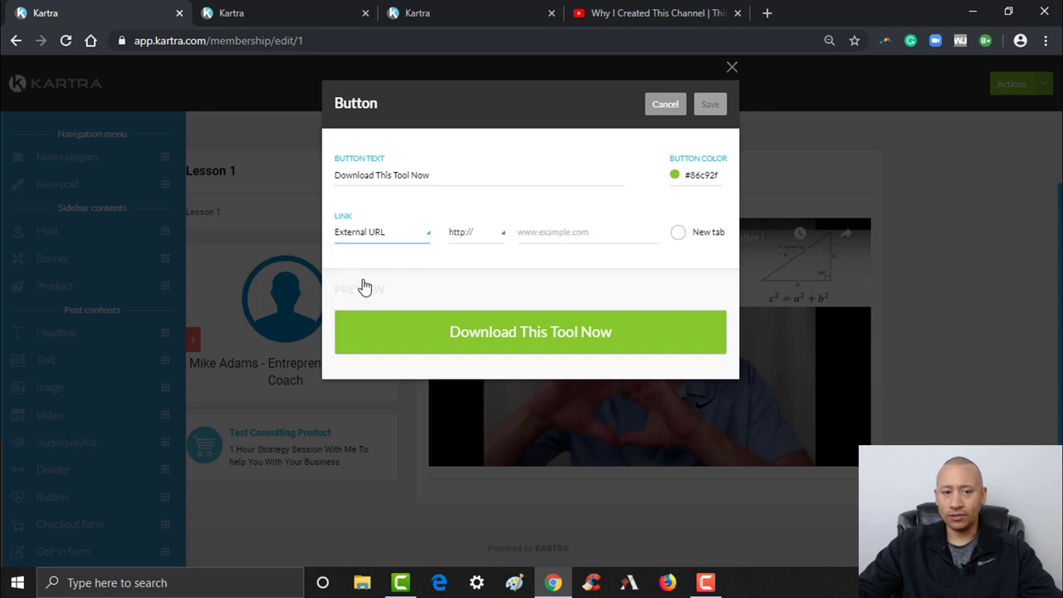
{"action": "left_click", "coordinate": [282, 10]}
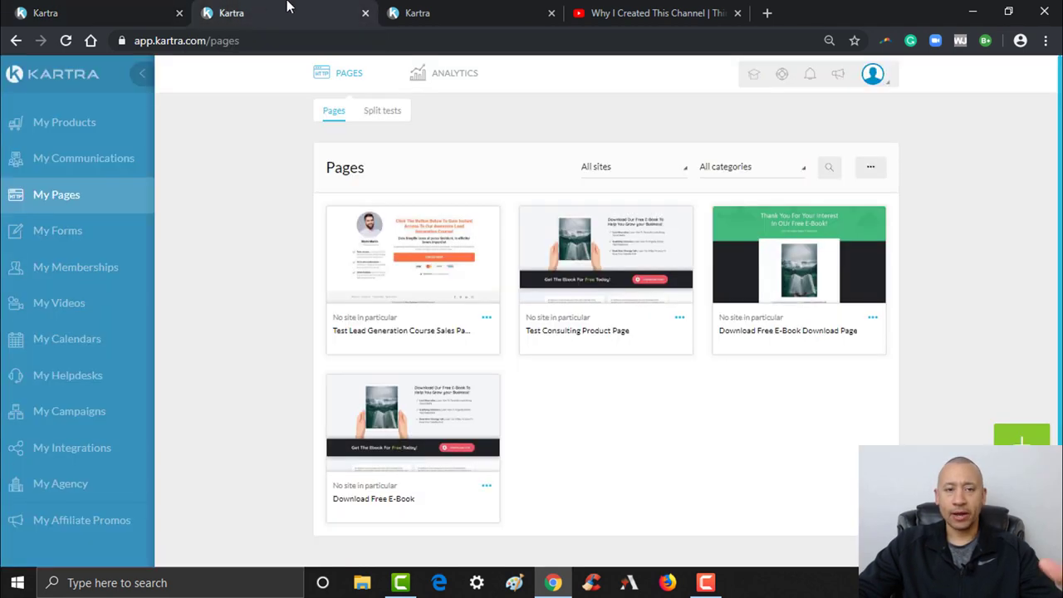
Copy the direct link of the hosted PDF 'The Four Vital Currencies' from My Memberships Files
{"action": "left_click", "coordinate": [432, 10]}
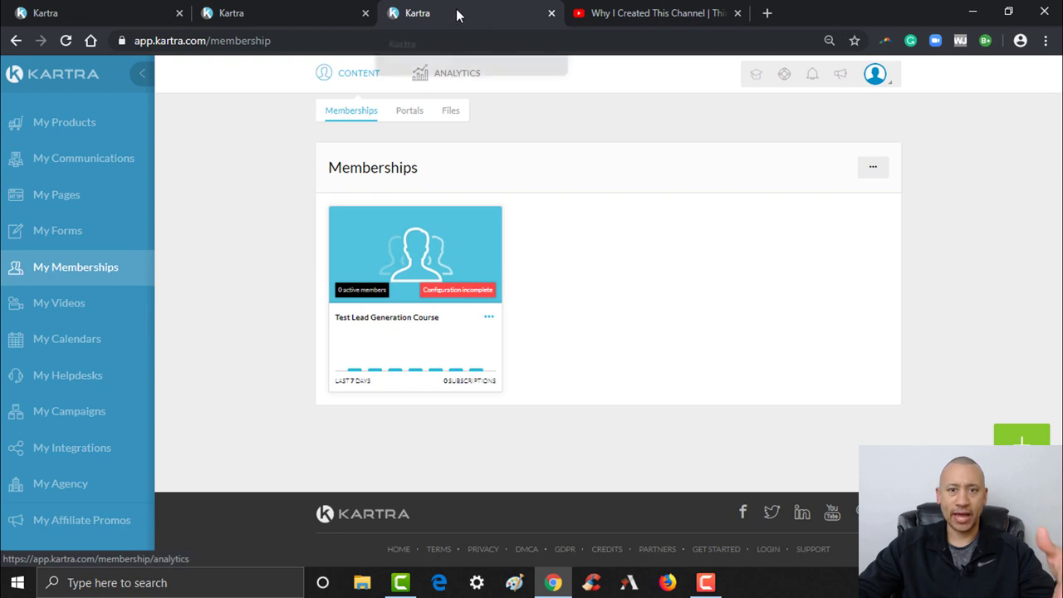
{"action": "left_click", "coordinate": [448, 114]}
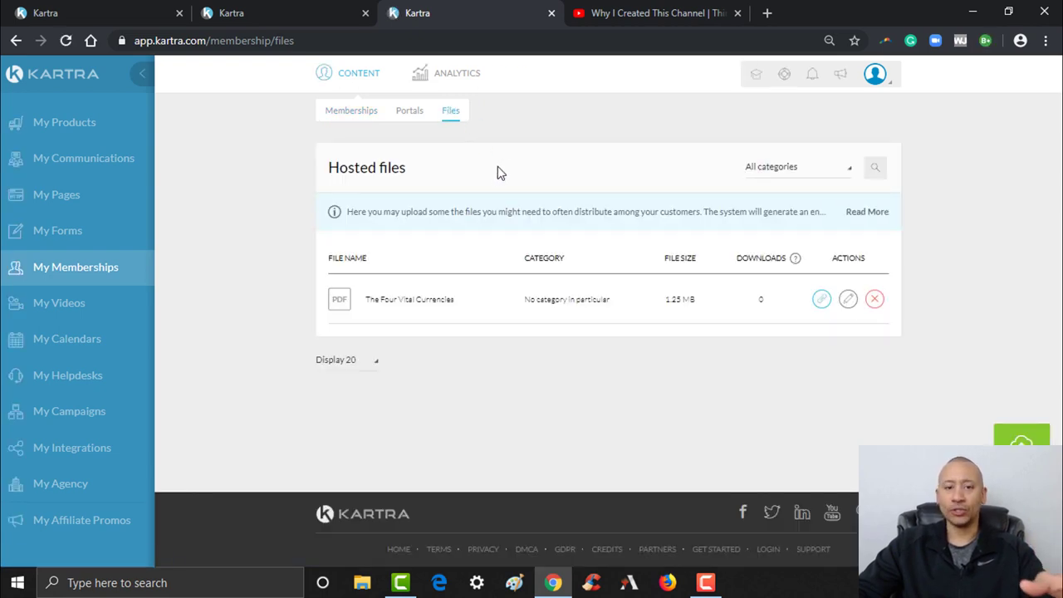
{"action": "left_click", "coordinate": [822, 301]}
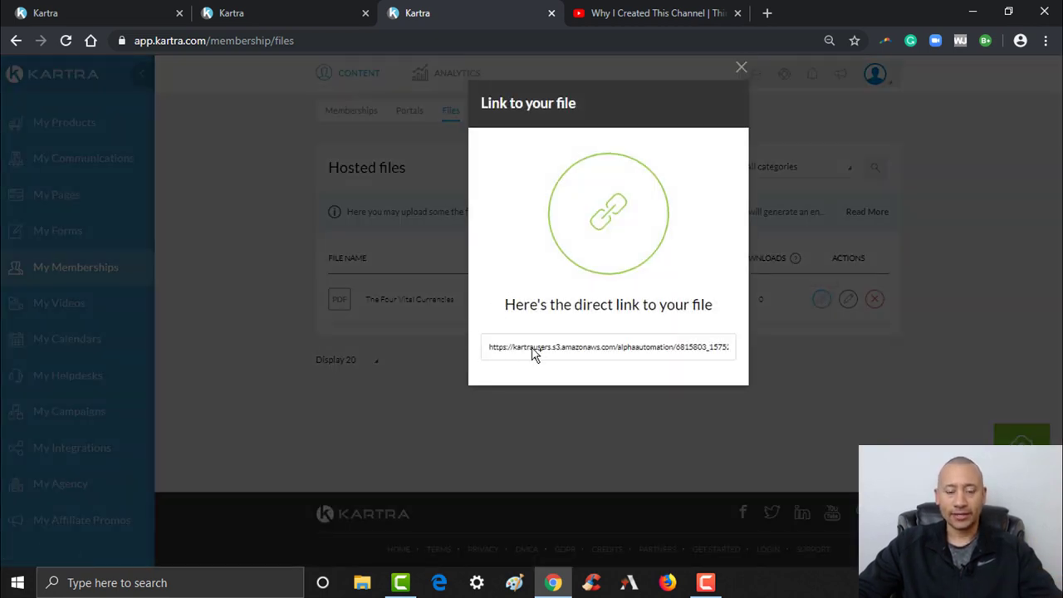
{"action": "left_click_drag", "start_coordinate": [491, 351], "coordinate": [818, 343]}
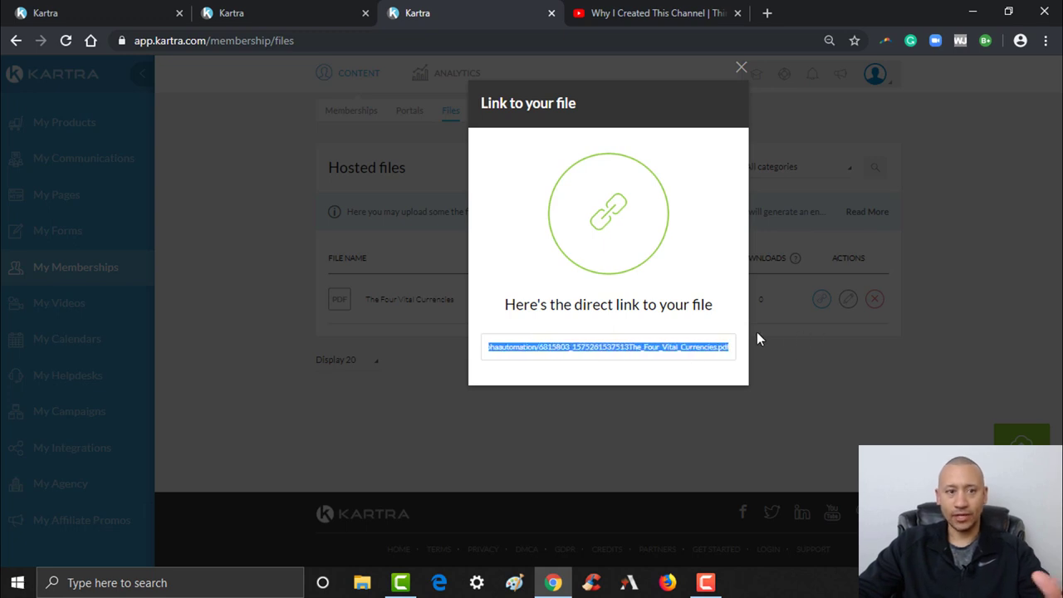
{"action": "left_click", "coordinate": [103, 14]}
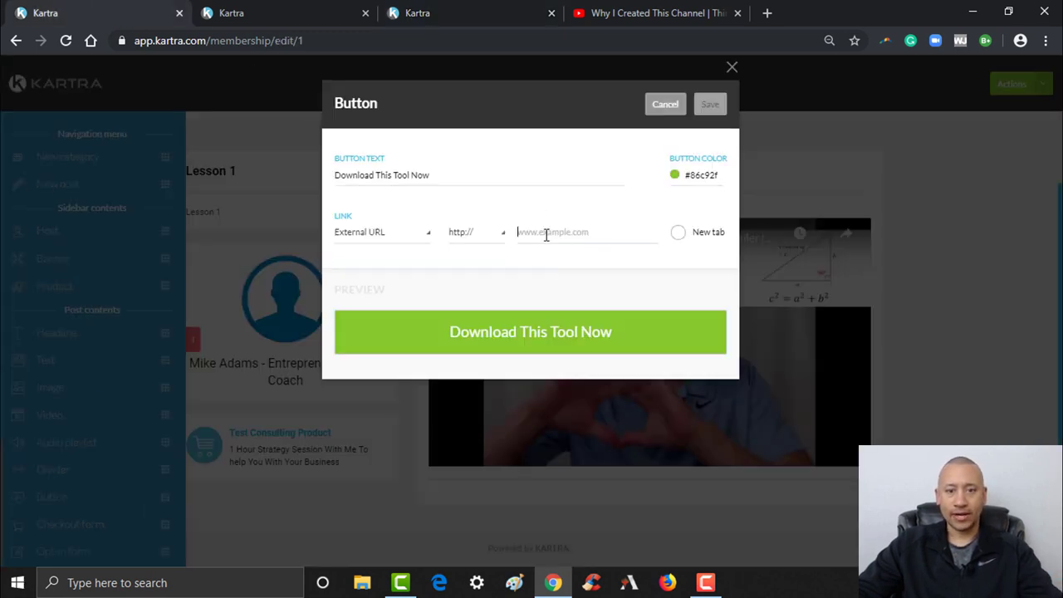
{"action": "key", "text": "ctrl+v"}
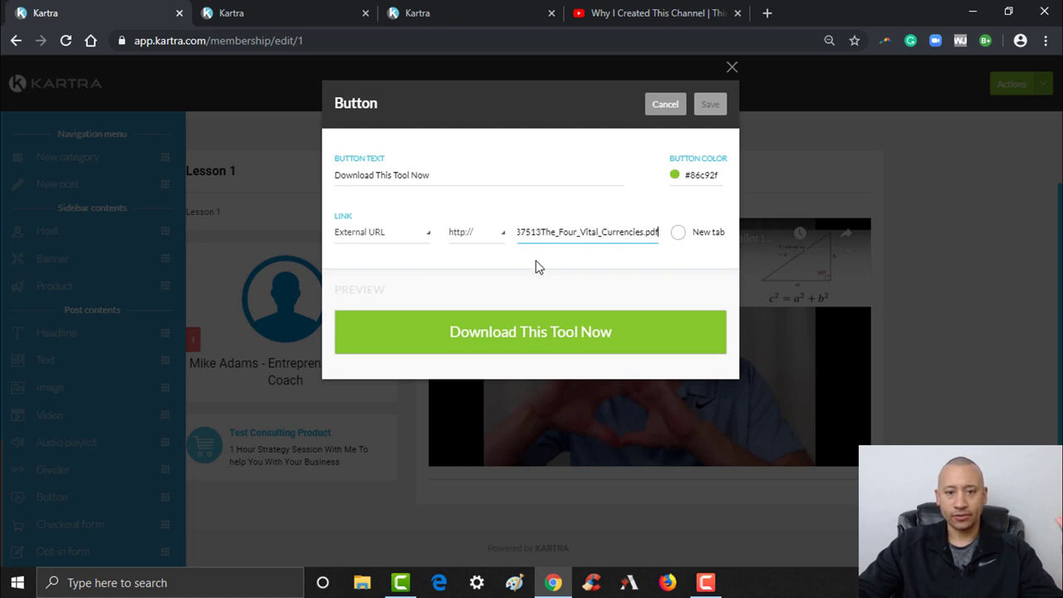
{"action": "left_click", "coordinate": [538, 264]}
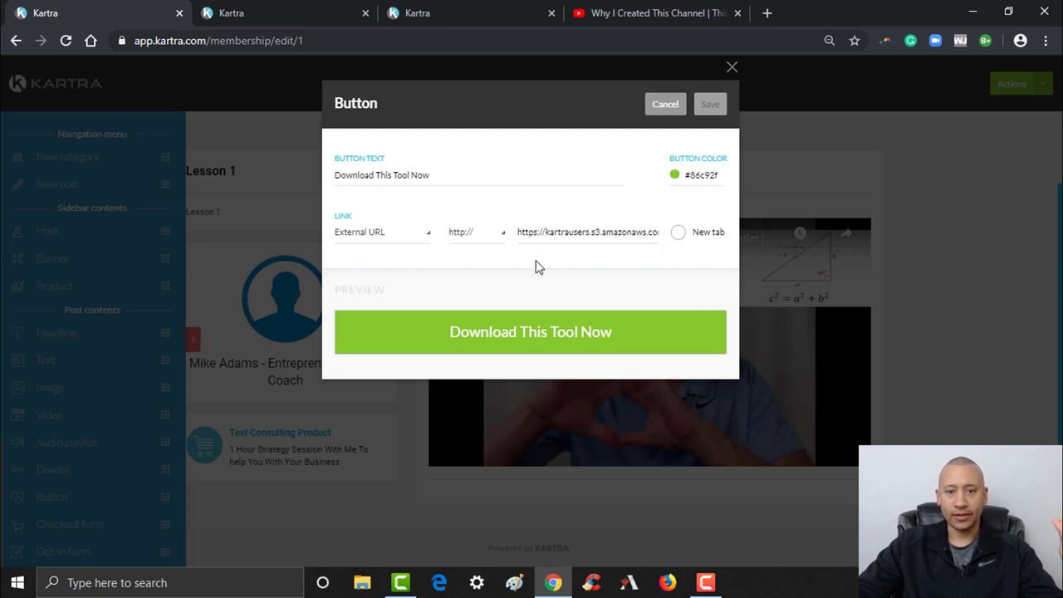
{"action": "left_click", "coordinate": [678, 234]}
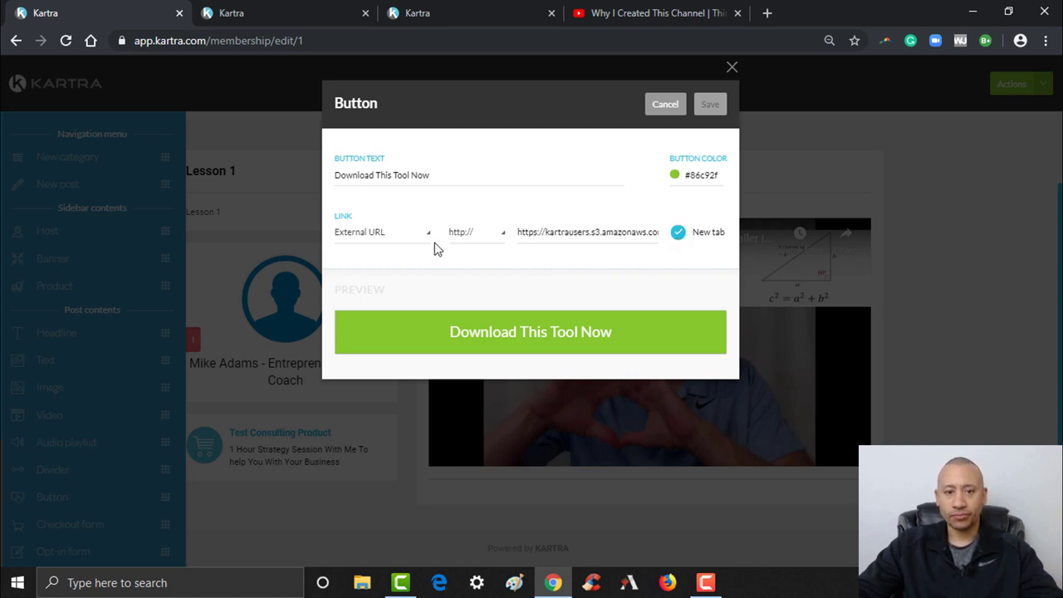
{"action": "left_click", "coordinate": [499, 238]}
{"action": "key", "text": "Down"}
{"action": "key", "text": "Return"}
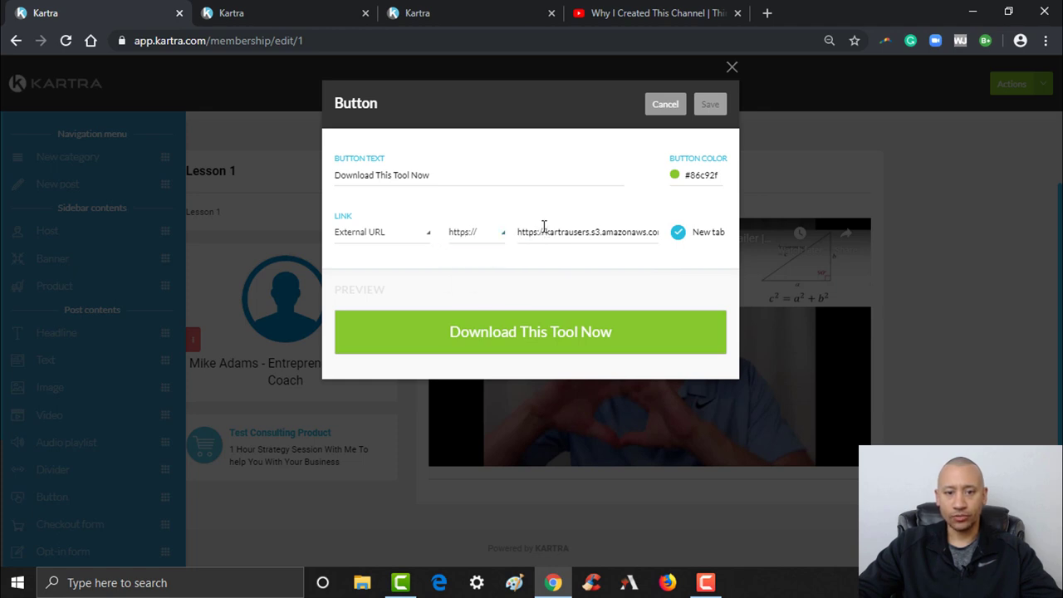
{"action": "left_click_drag", "start_coordinate": [544, 232], "coordinate": [508, 237]}
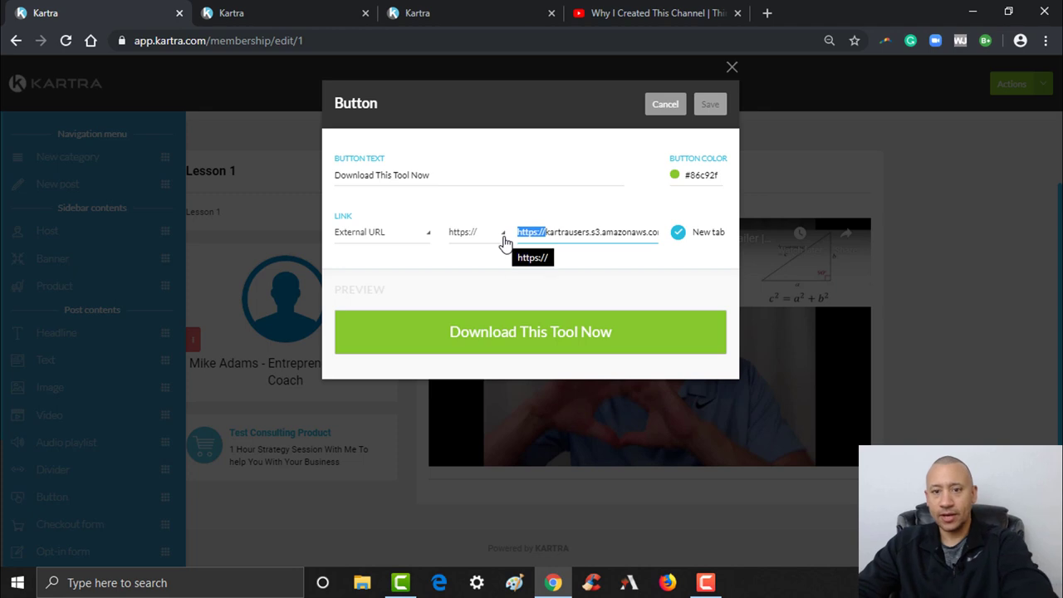
{"action": "key", "text": "BackSpace"}
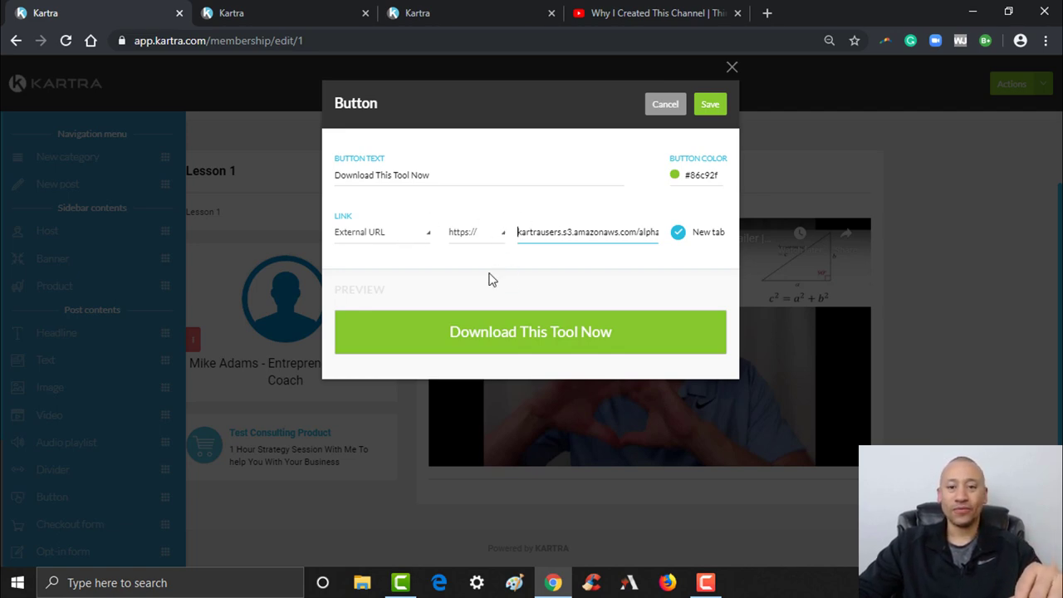
{"action": "left_click", "coordinate": [709, 104]}
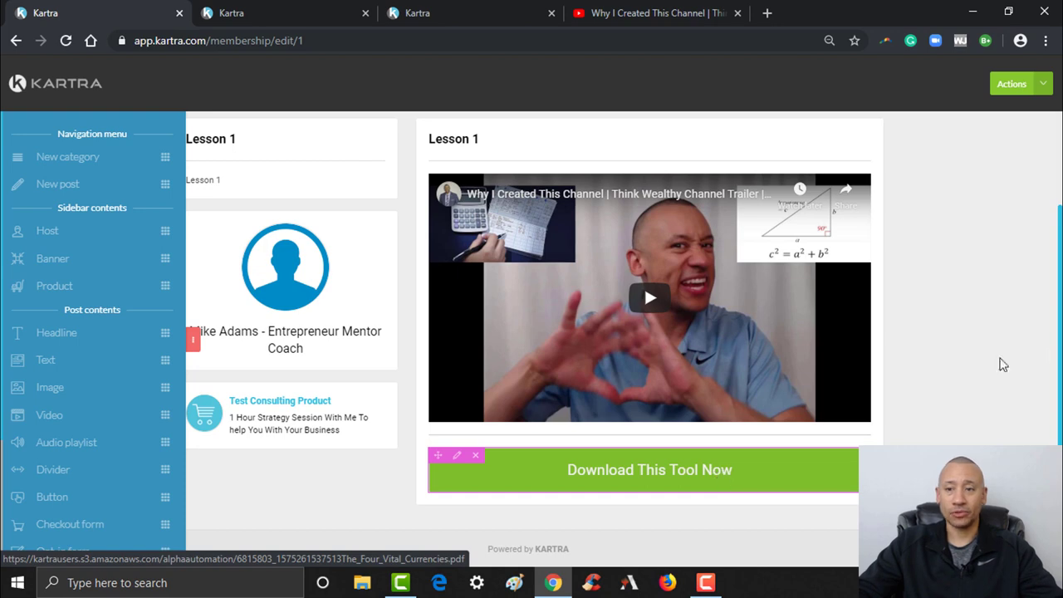
{"action": "scroll", "coordinate": [1060, 249], "scroll_direction": "up", "scroll_amount": 2}
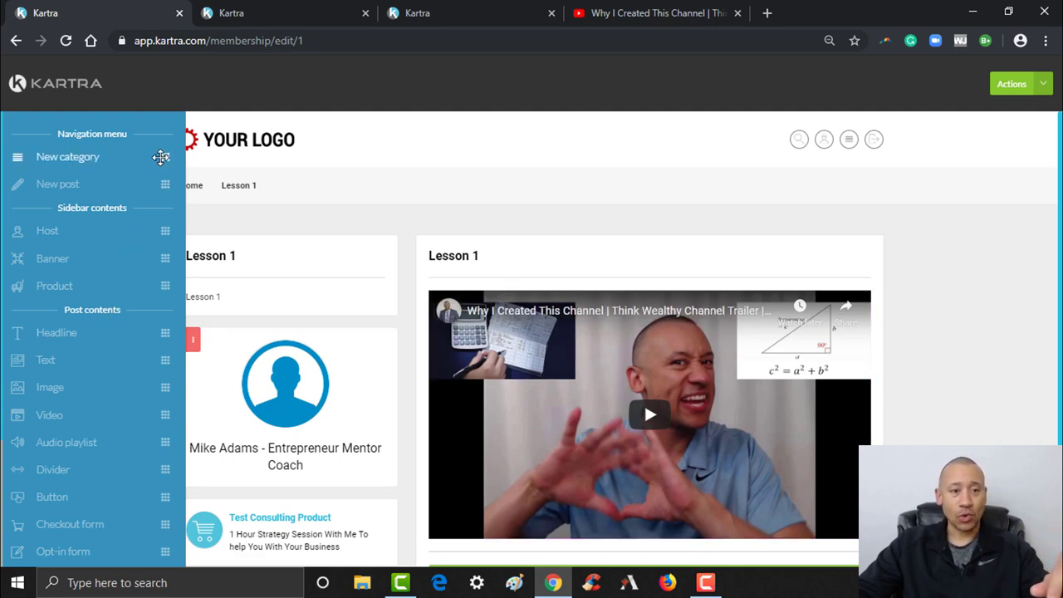
Add a new Lesson 2 category to the membership navigation menu
{"action": "left_click_drag", "start_coordinate": [160, 157], "coordinate": [327, 190]}
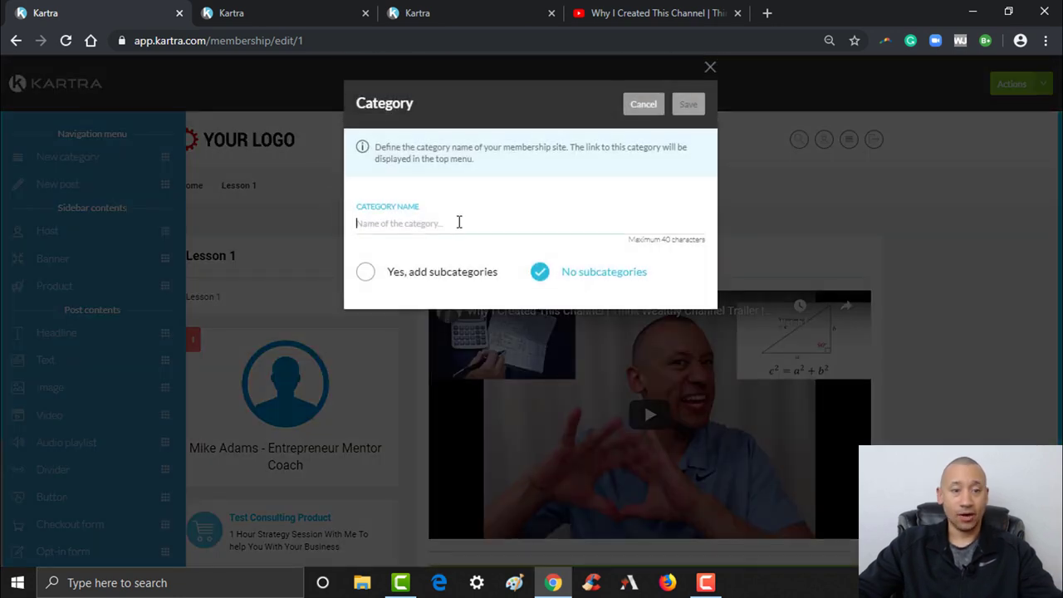
{"action": "type", "text": "u"}
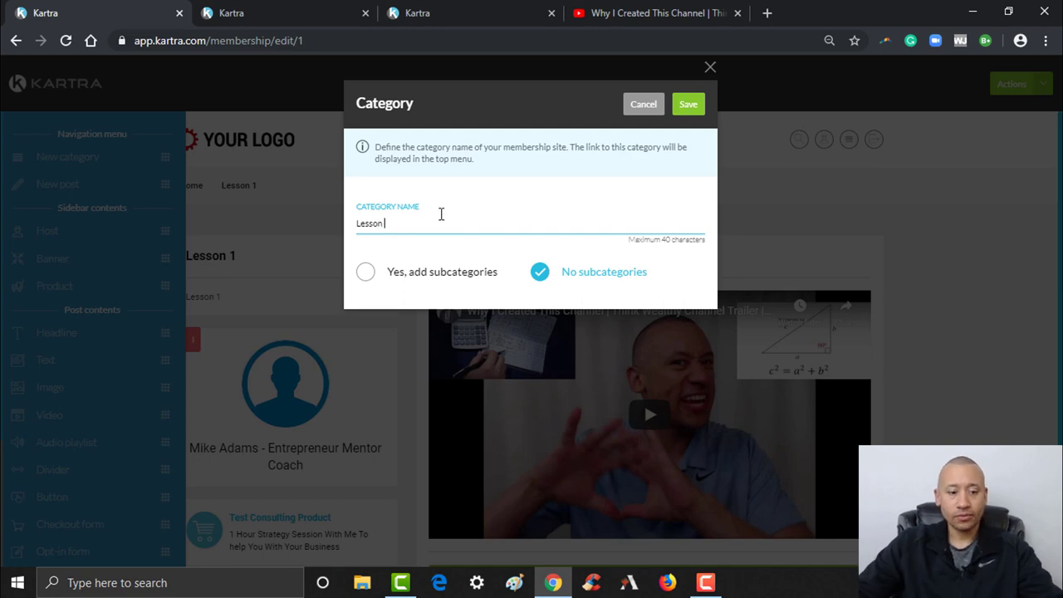
{"action": "left_click", "coordinate": [684, 106]}
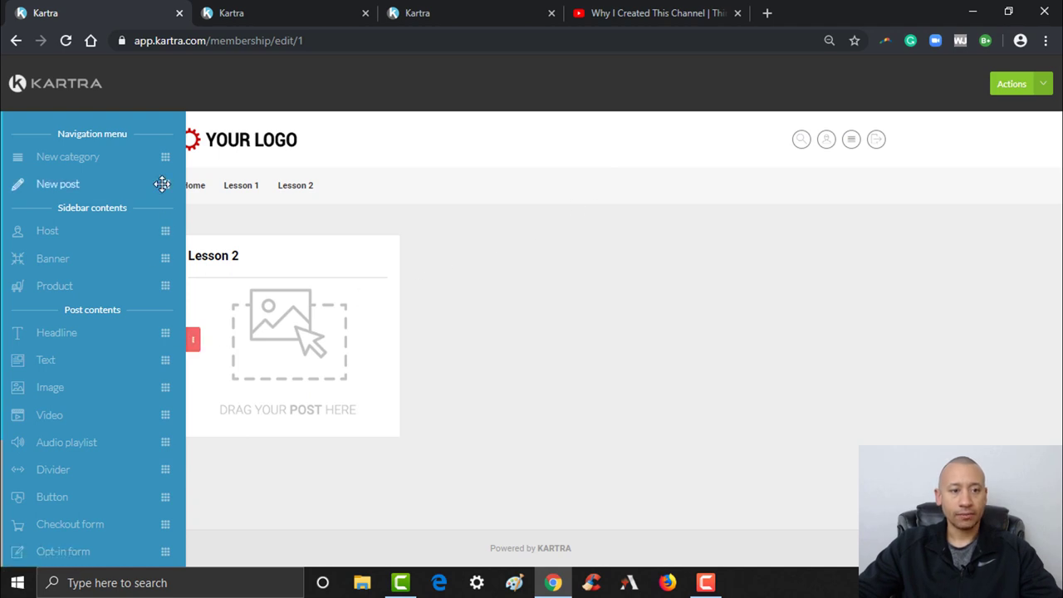
Add a Lesson 2 post described 'This is the second thing you need to learn' and save it
{"action": "left_click_drag", "start_coordinate": [165, 183], "coordinate": [332, 298]}
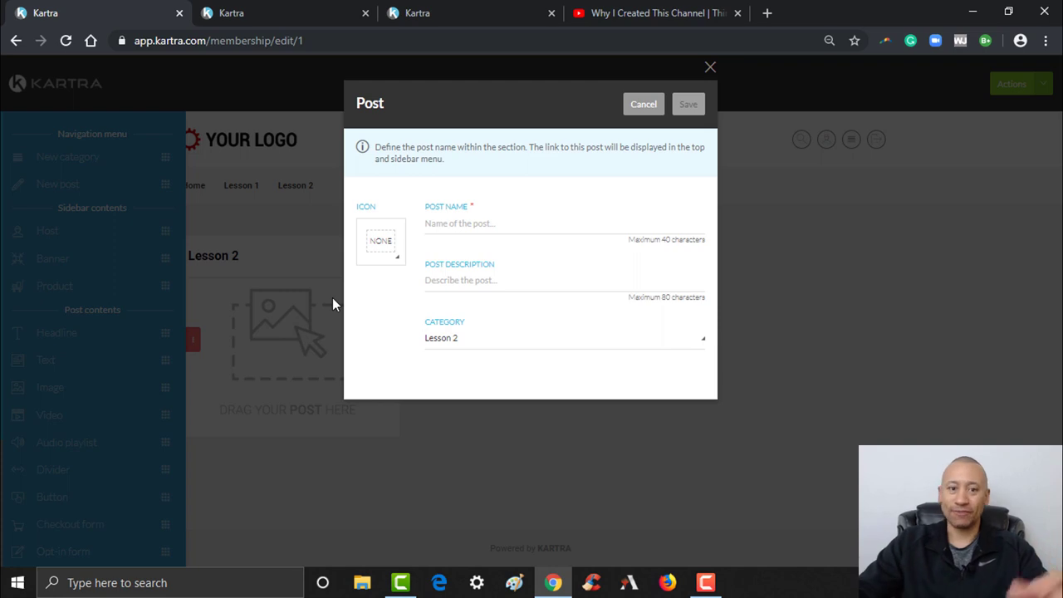
{"action": "left_click", "coordinate": [485, 225]}
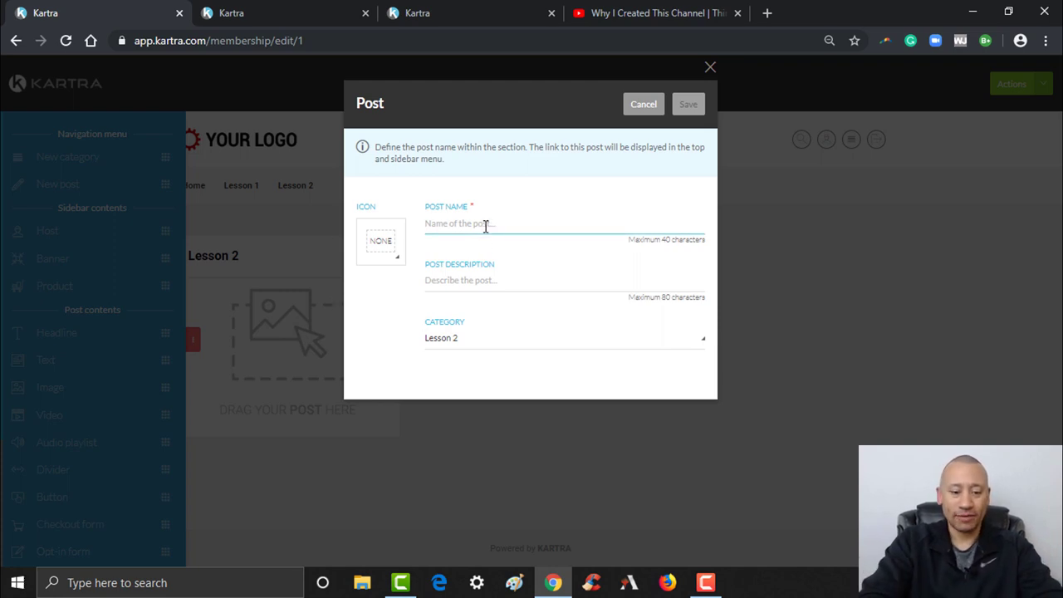
{"action": "type", "text": "Lesson 2"}
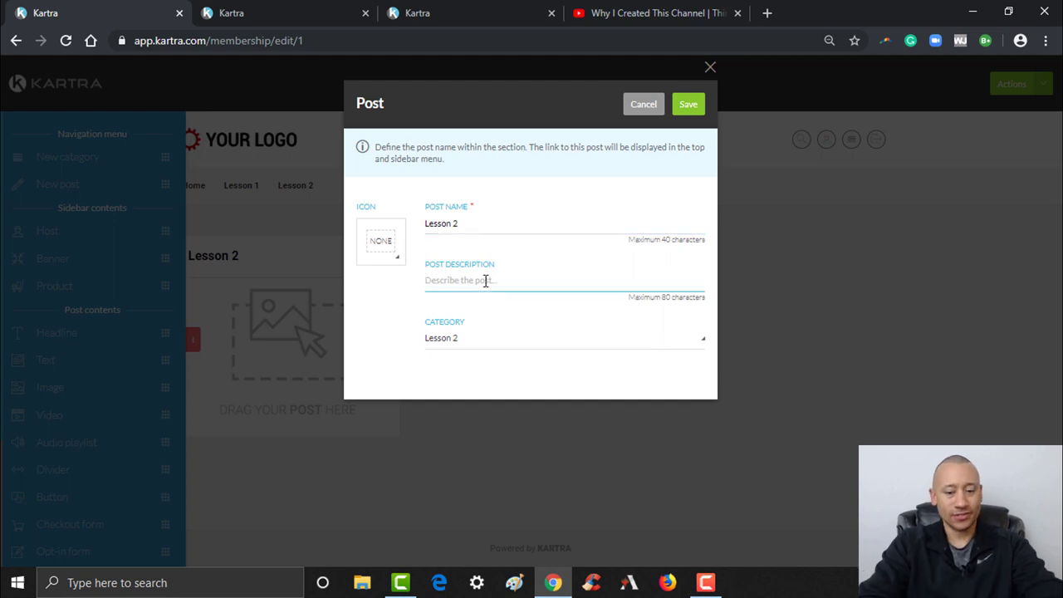
{"action": "type", "text": "Th"}
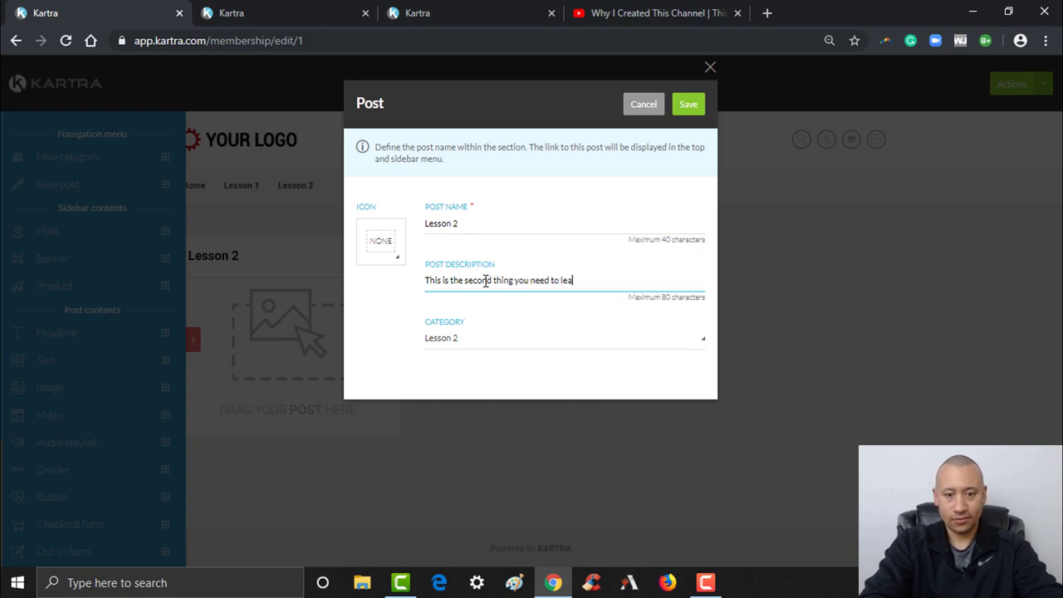
{"action": "left_click", "coordinate": [688, 106]}
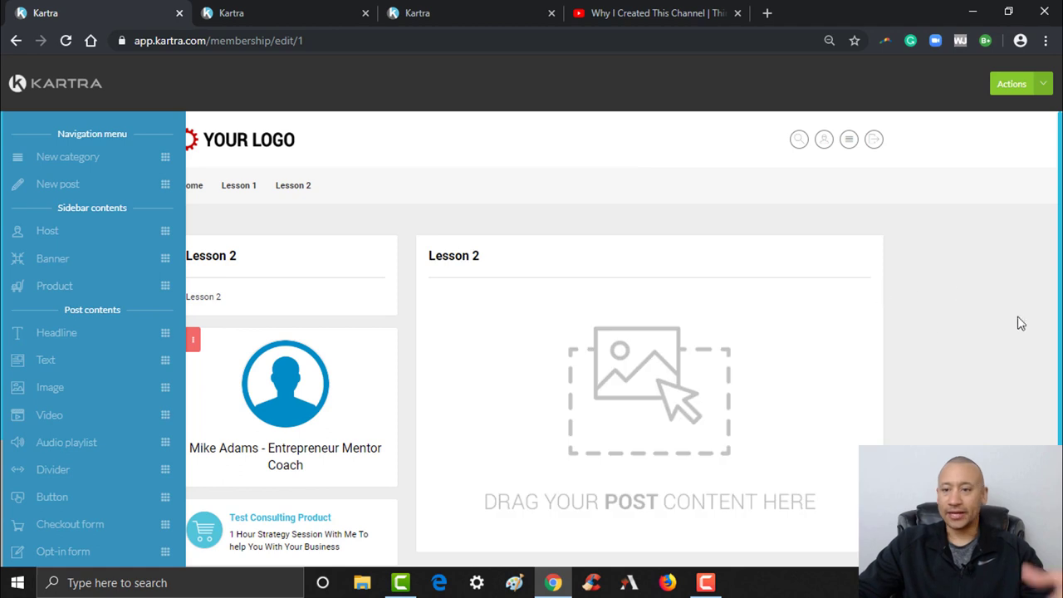
{"action": "scroll", "coordinate": [490, 306], "scroll_direction": "down", "scroll_amount": 1}
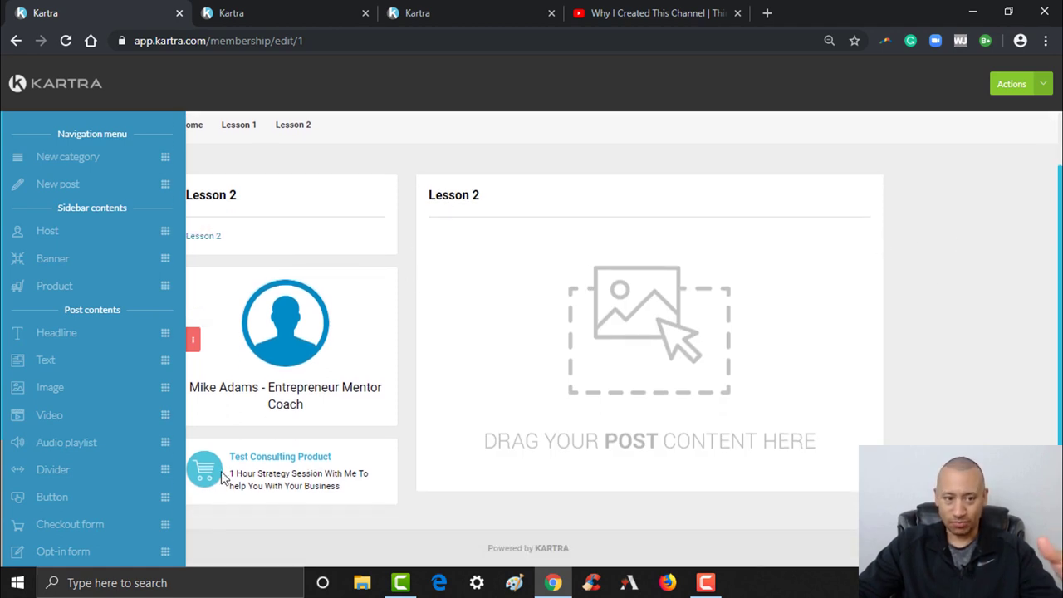
{"action": "left_click", "coordinate": [193, 342]}
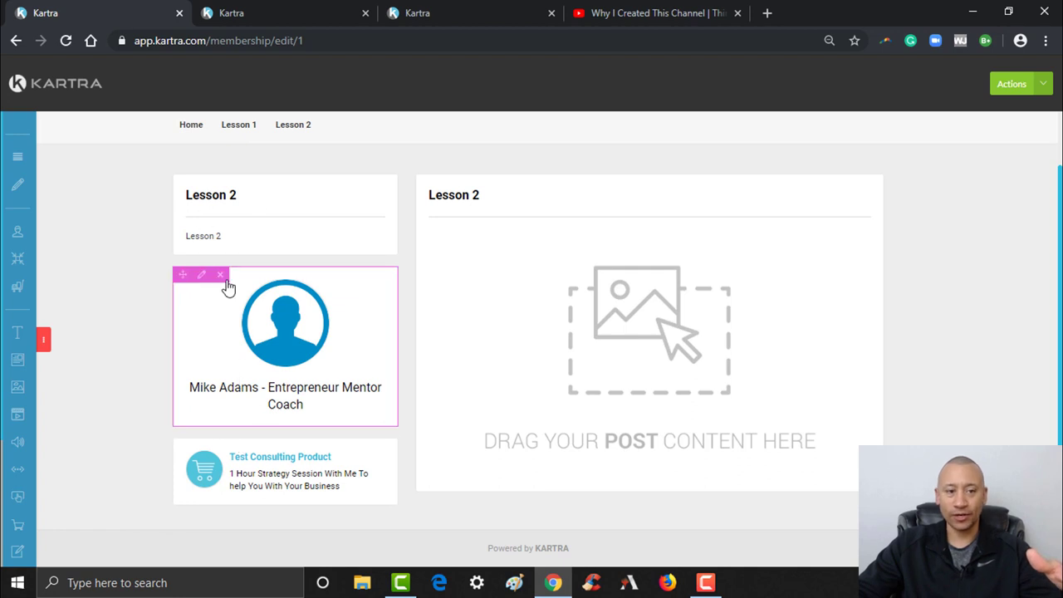
{"action": "mouse_move", "coordinate": [213, 239]}
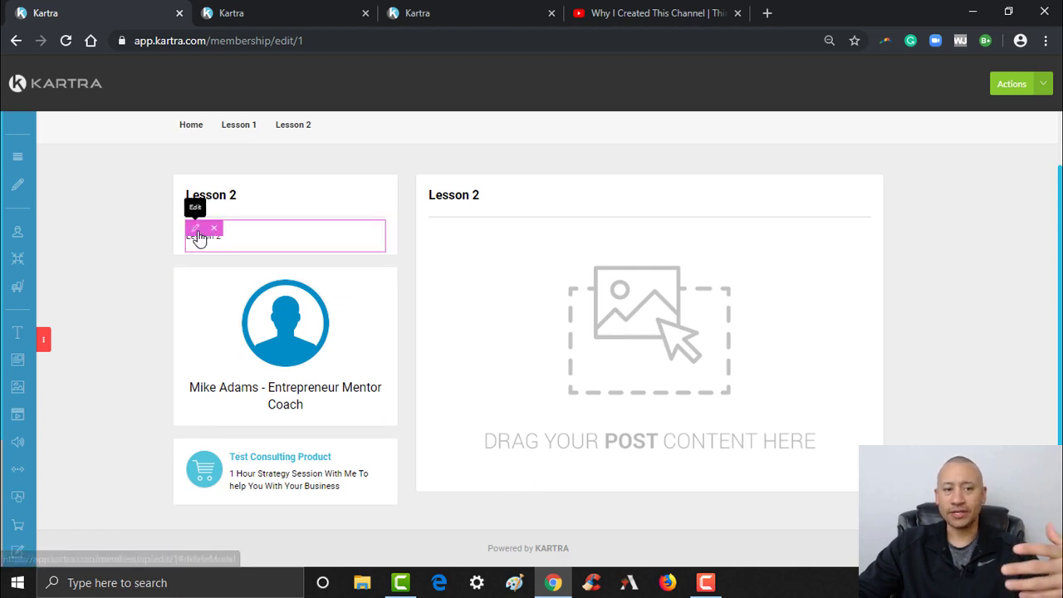
{"action": "left_click", "coordinate": [197, 231]}
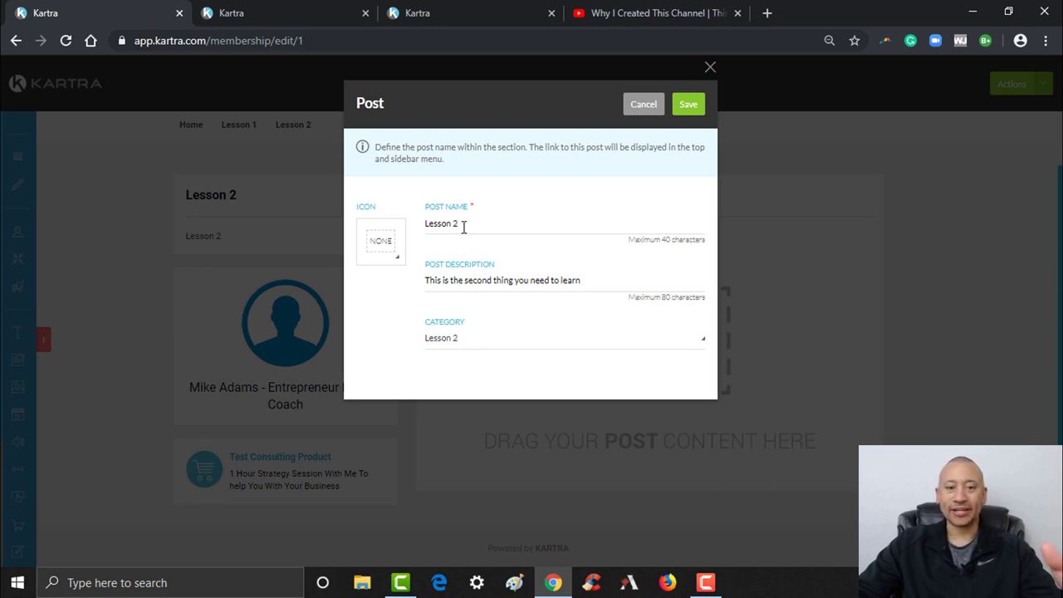
{"action": "left_click_drag", "start_coordinate": [463, 227], "coordinate": [411, 226]}
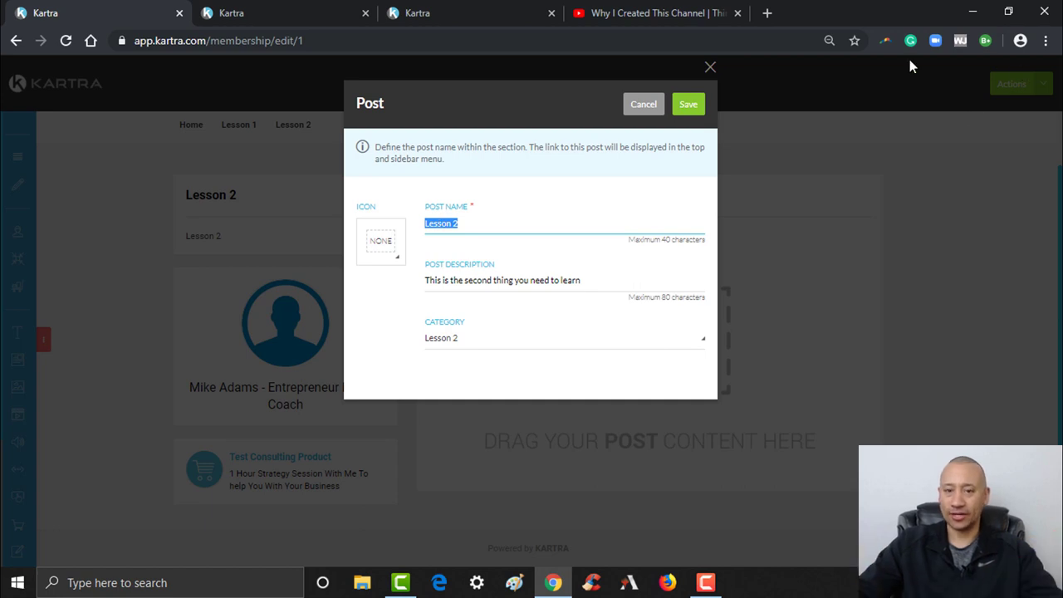
{"action": "left_click", "coordinate": [707, 68]}
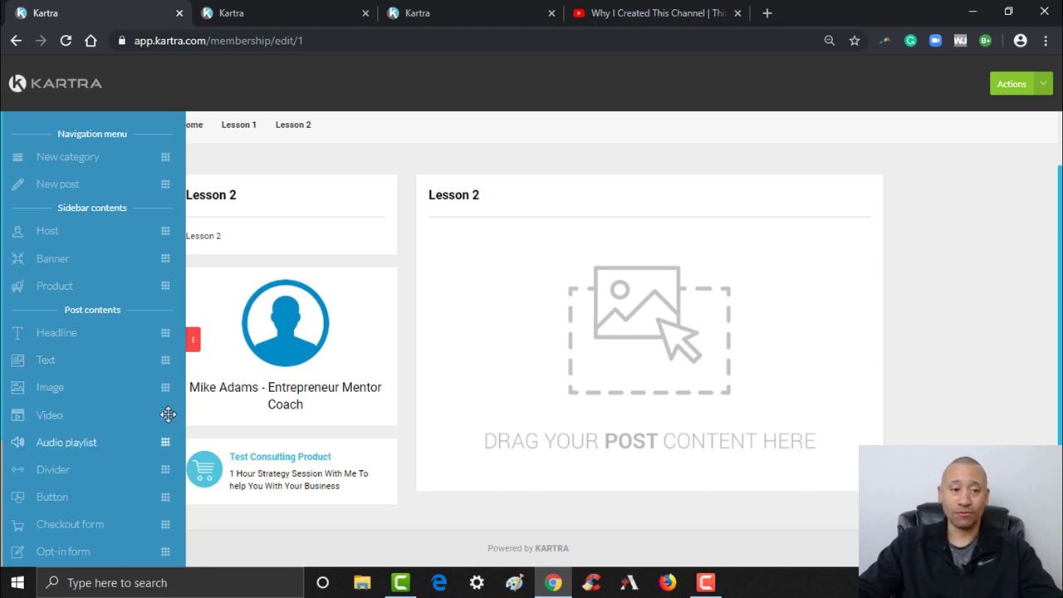
{"action": "left_click", "coordinate": [194, 345]}
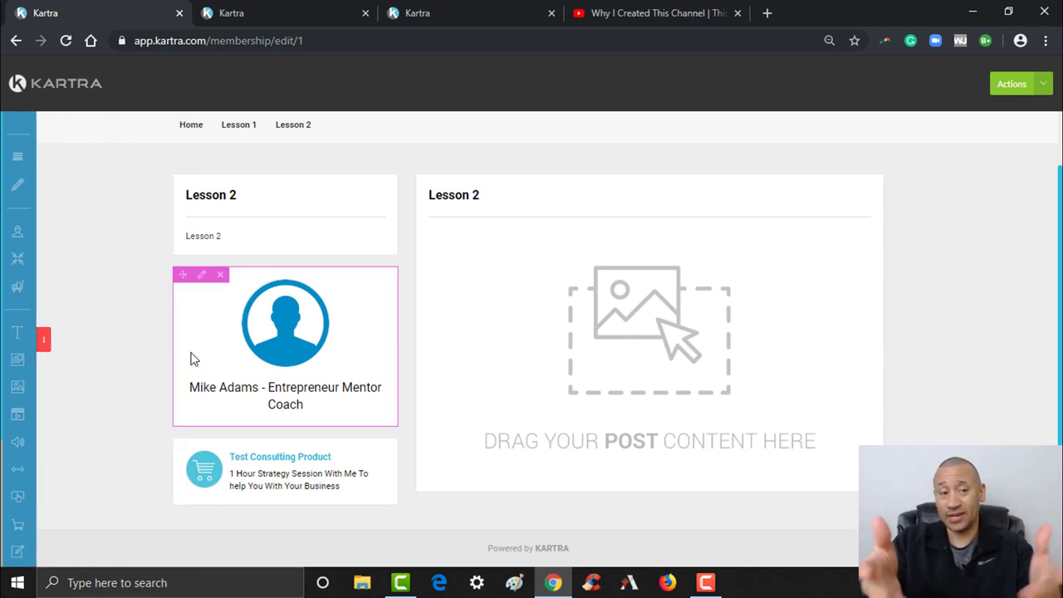
{"action": "scroll", "coordinate": [1036, 154], "scroll_direction": "up", "scroll_amount": 1}
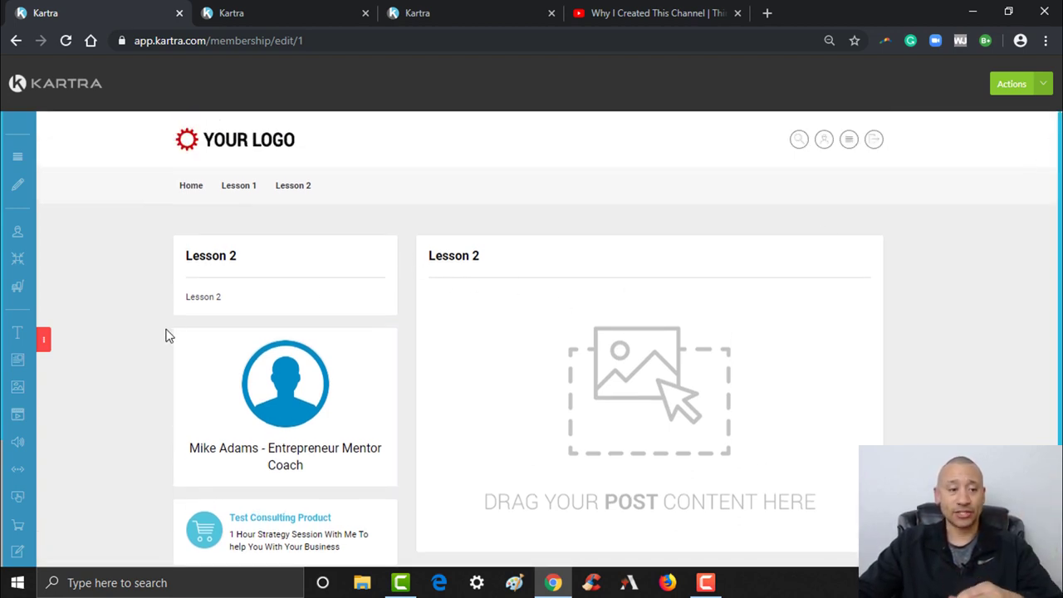
{"action": "left_click", "coordinate": [48, 341]}
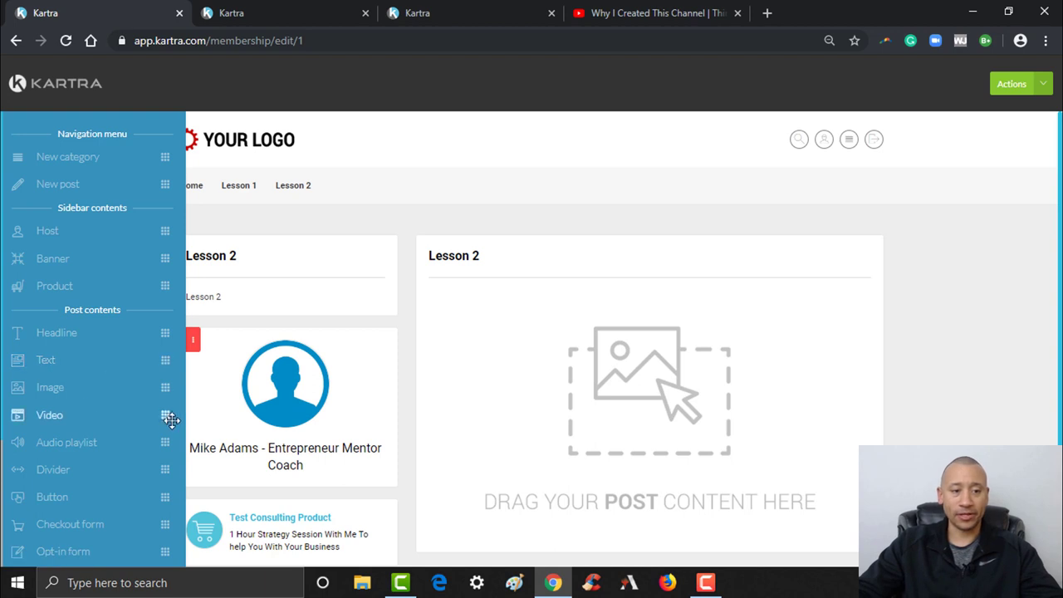
Embed the YouTube channel trailer in Lesson 2 as a YouTube video element
{"action": "left_click_drag", "start_coordinate": [163, 413], "coordinate": [662, 315]}
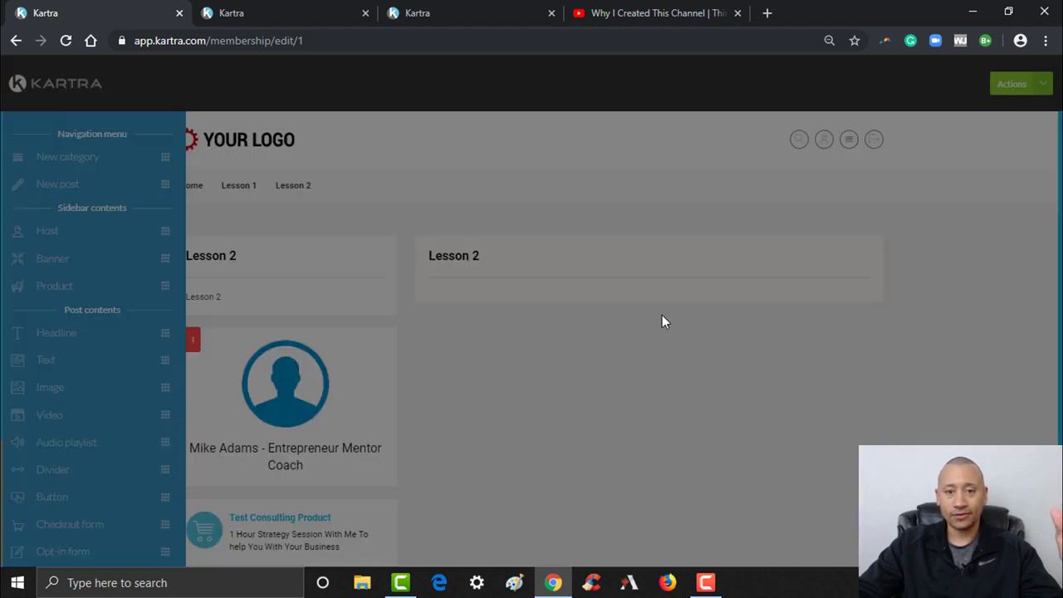
{"action": "left_click", "coordinate": [483, 226]}
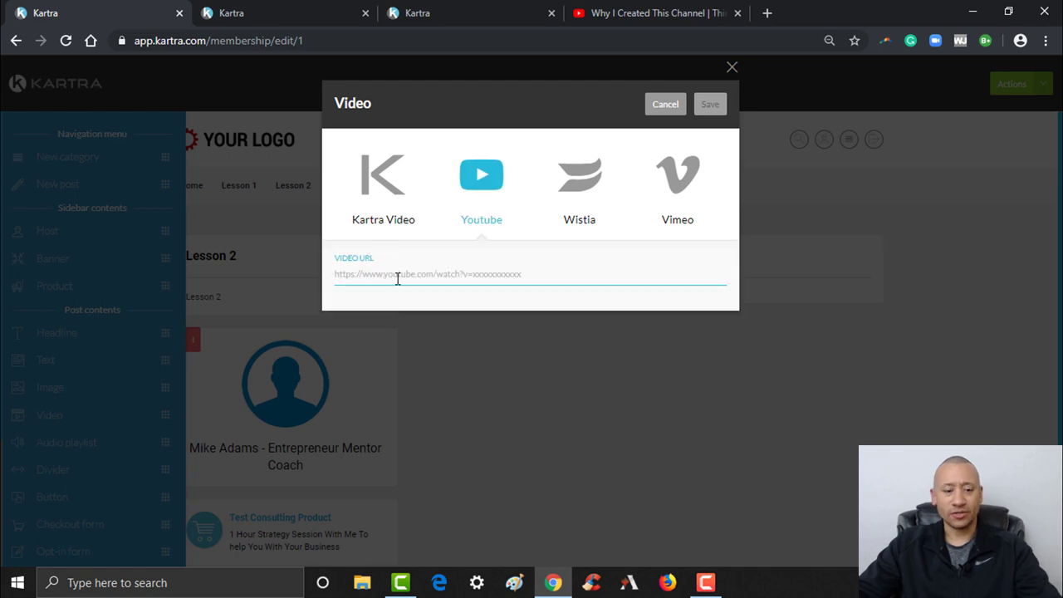
{"action": "type", "text": "https://youtu.be/BOlWEVywsJA"}
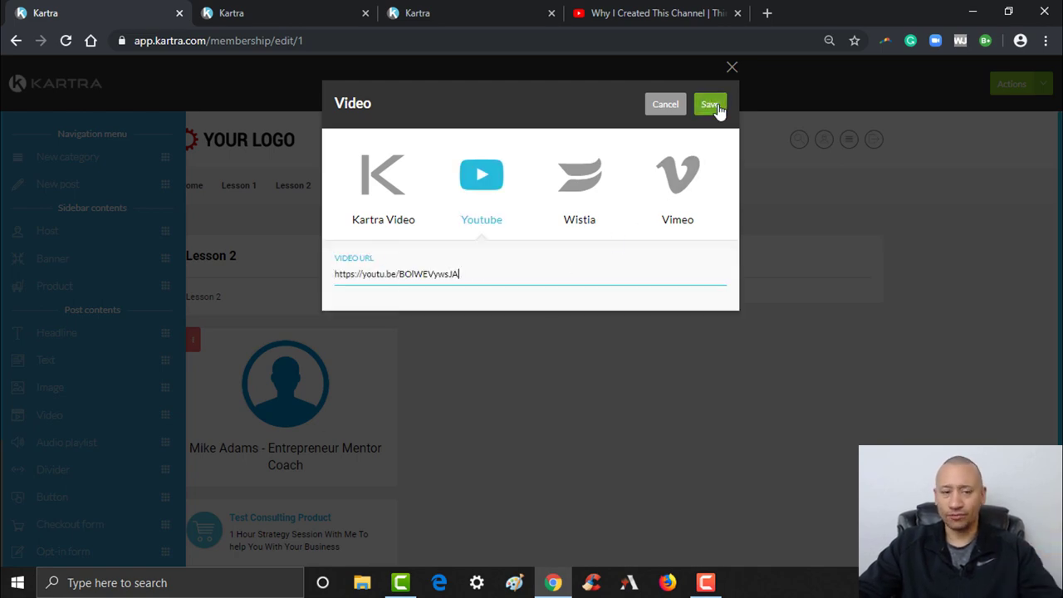
{"action": "left_click", "coordinate": [711, 104]}
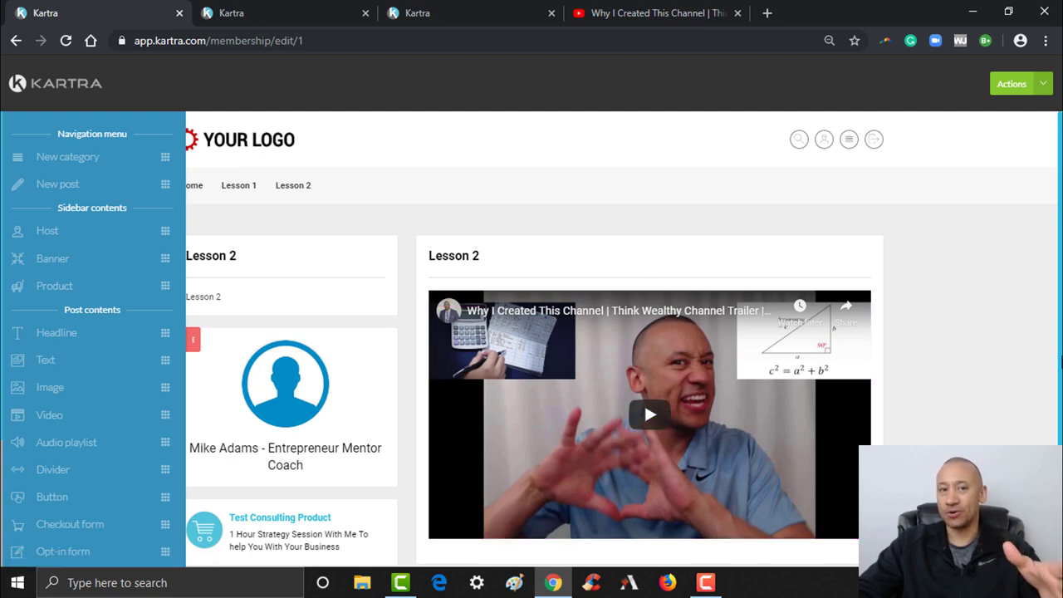
Place a divider below the Lesson 2 video and a button element beneath it
{"action": "scroll", "coordinate": [910, 350], "scroll_direction": "down", "scroll_amount": 1}
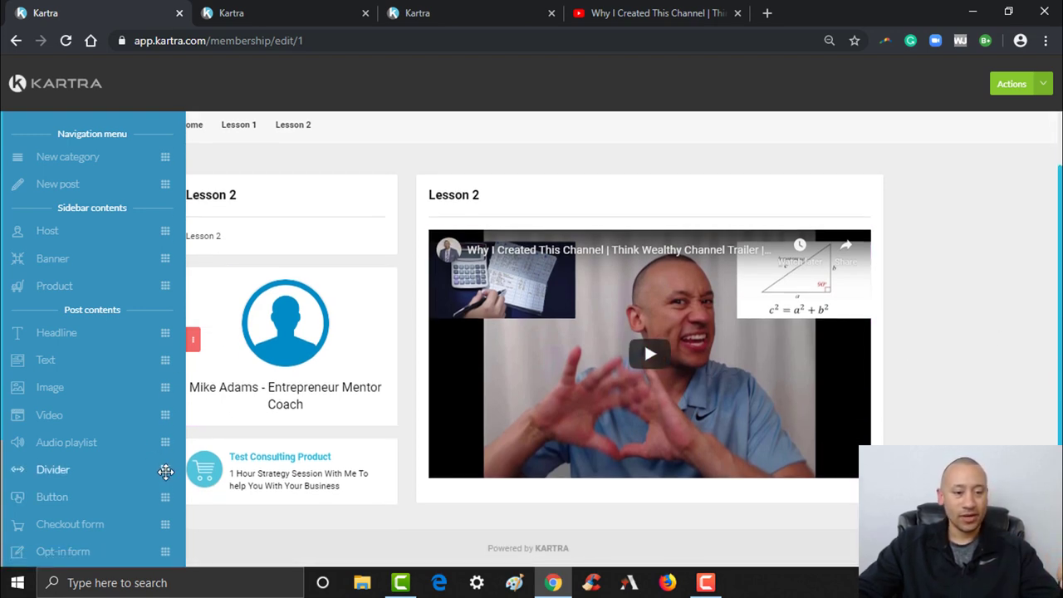
{"action": "left_click_drag", "start_coordinate": [165, 469], "coordinate": [680, 475]}
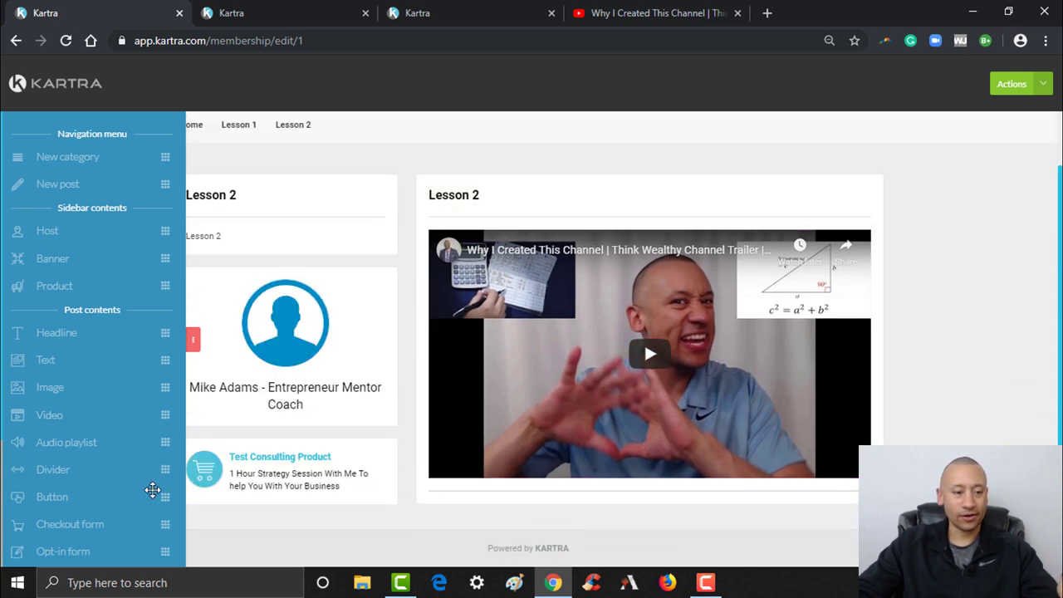
{"action": "left_click_drag", "start_coordinate": [163, 495], "coordinate": [702, 474]}
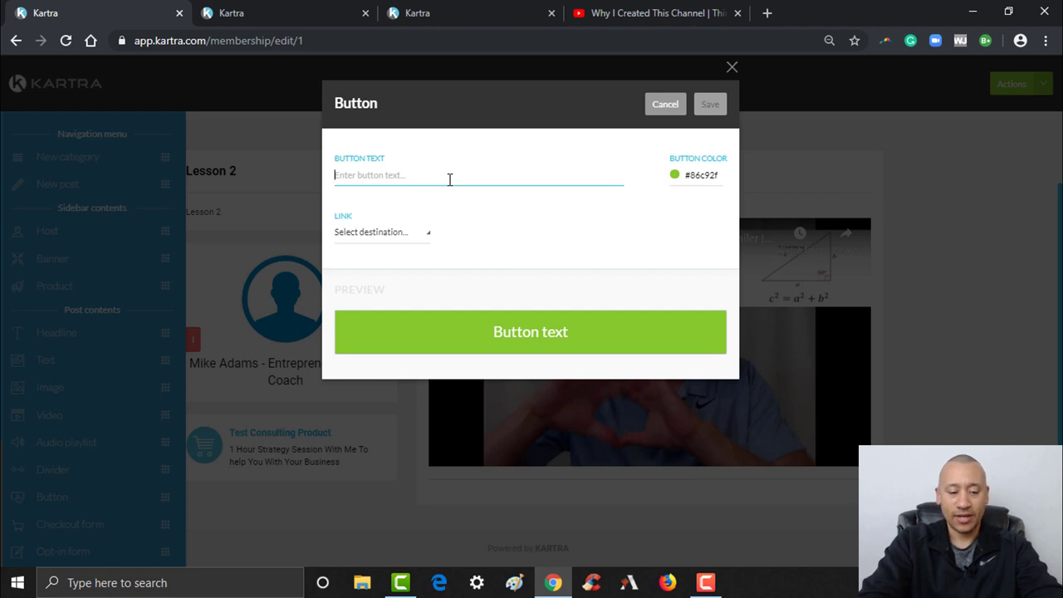
Label the button 'Down This 2nd Tool Now!' and set its link type to External URL
{"action": "type", "text": "Down This"}
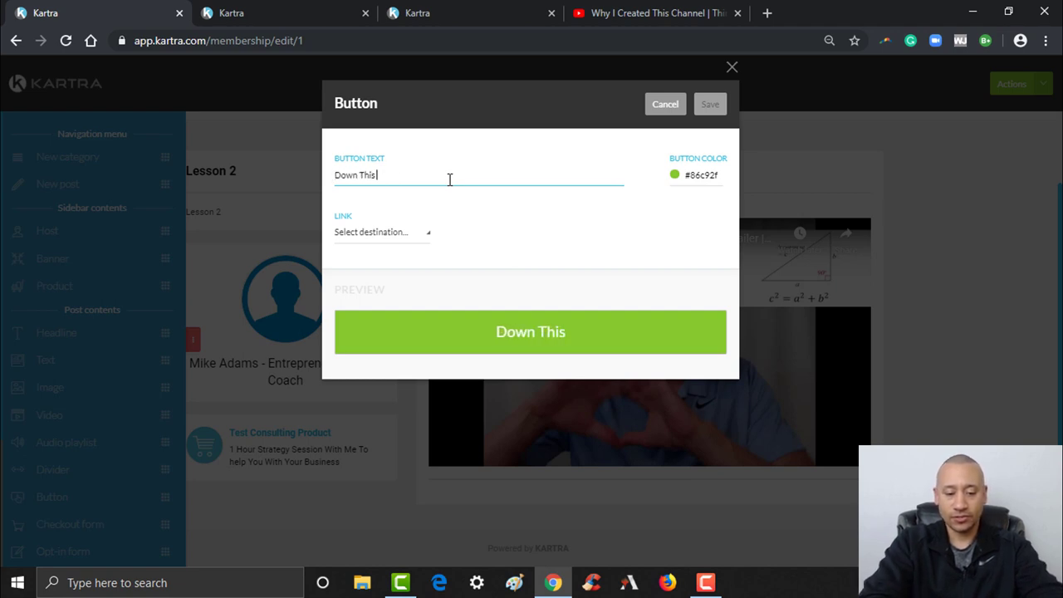
{"action": "type", "text": " $"}
{"action": "key", "text": "BackSpace"}
{"action": "type", "text": "2nd T"}
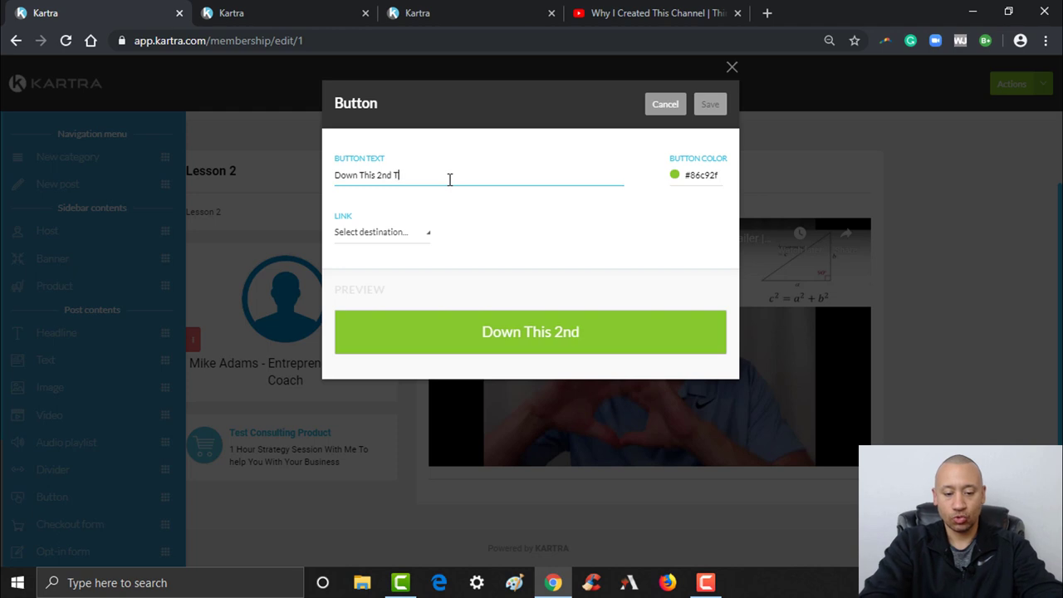
{"action": "type", "text": "ool Now!"}
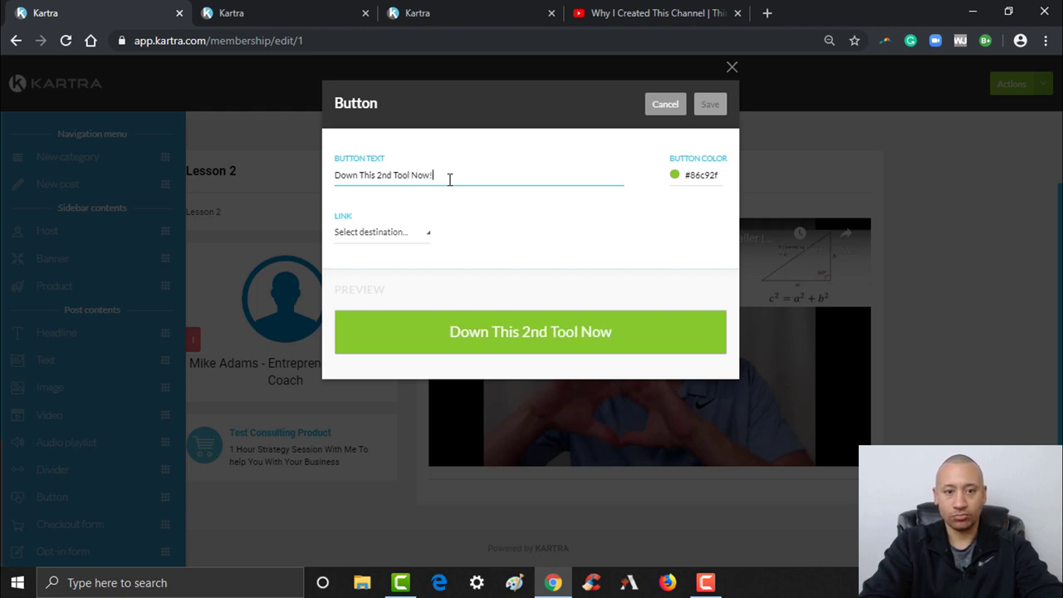
{"action": "left_click", "coordinate": [342, 234]}
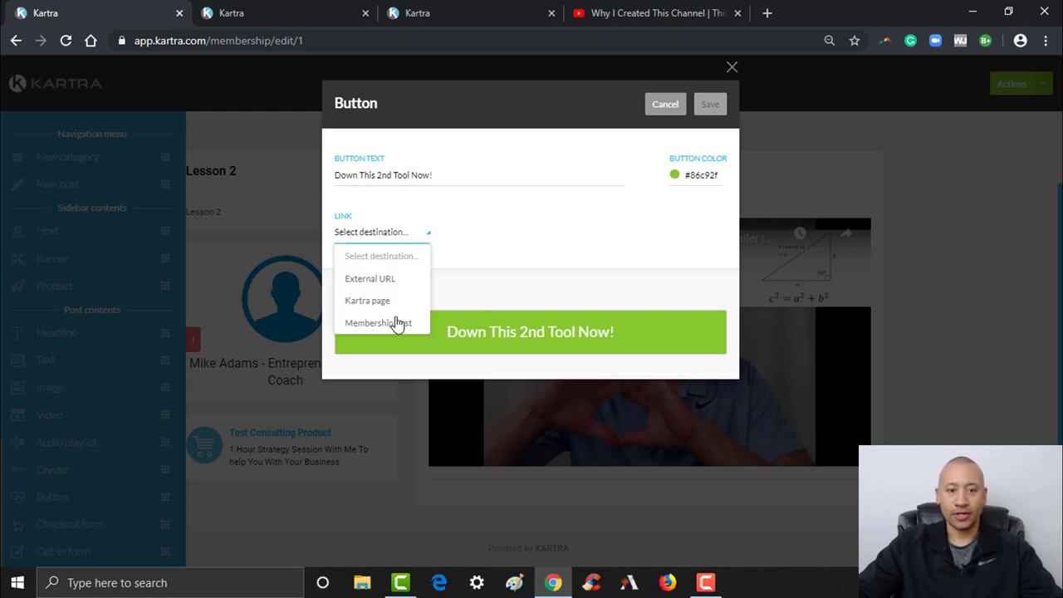
{"action": "left_click", "coordinate": [378, 280]}
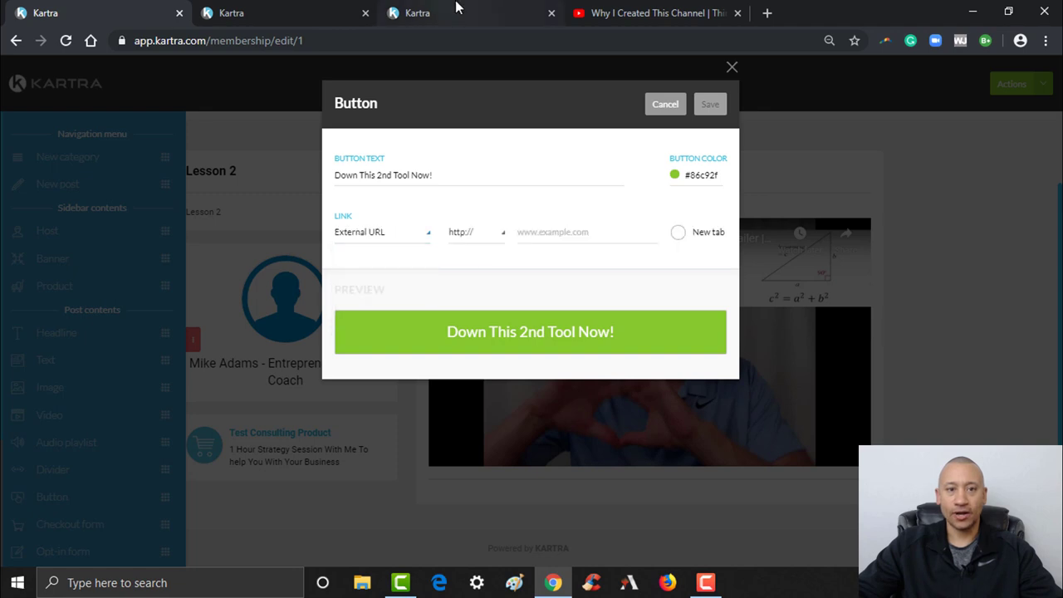
{"action": "left_click", "coordinate": [456, 10]}
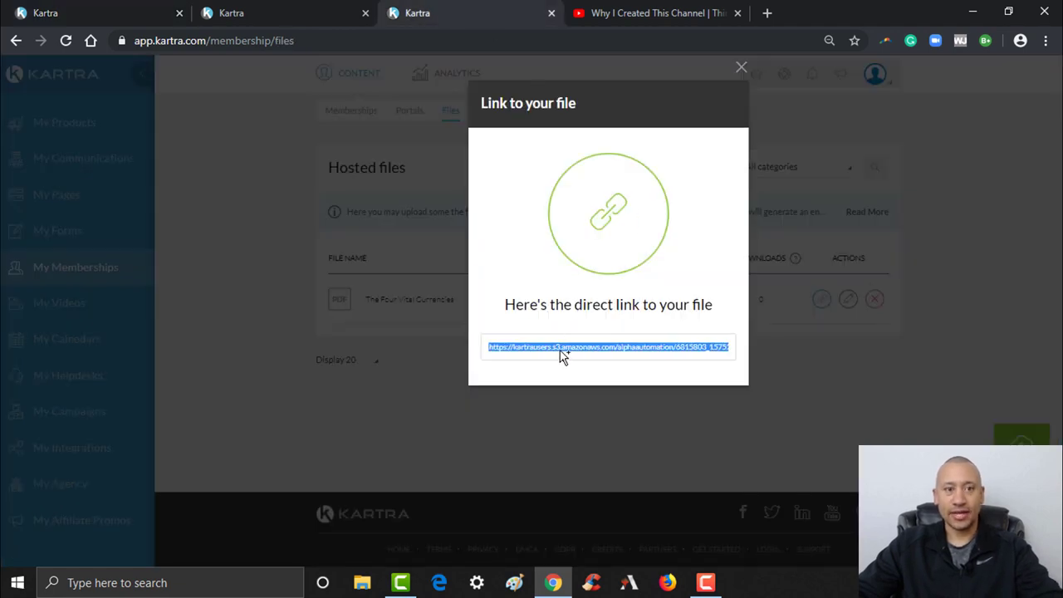
{"action": "left_click", "coordinate": [116, 12]}
{"action": "left_click", "coordinate": [531, 233]}
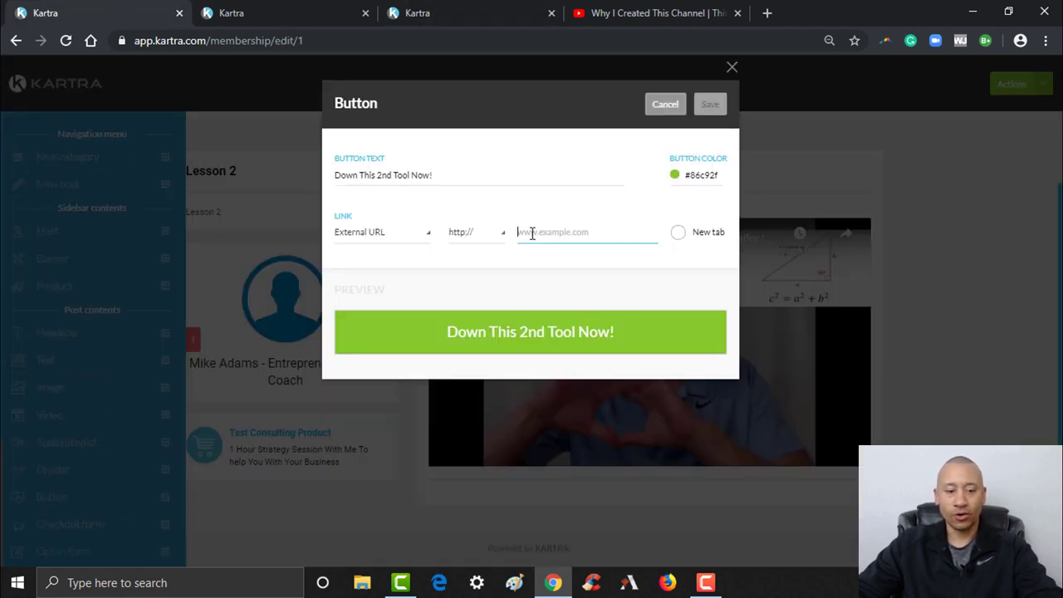
{"action": "key", "text": "ctrl+v"}
{"action": "left_click", "coordinate": [496, 237]}
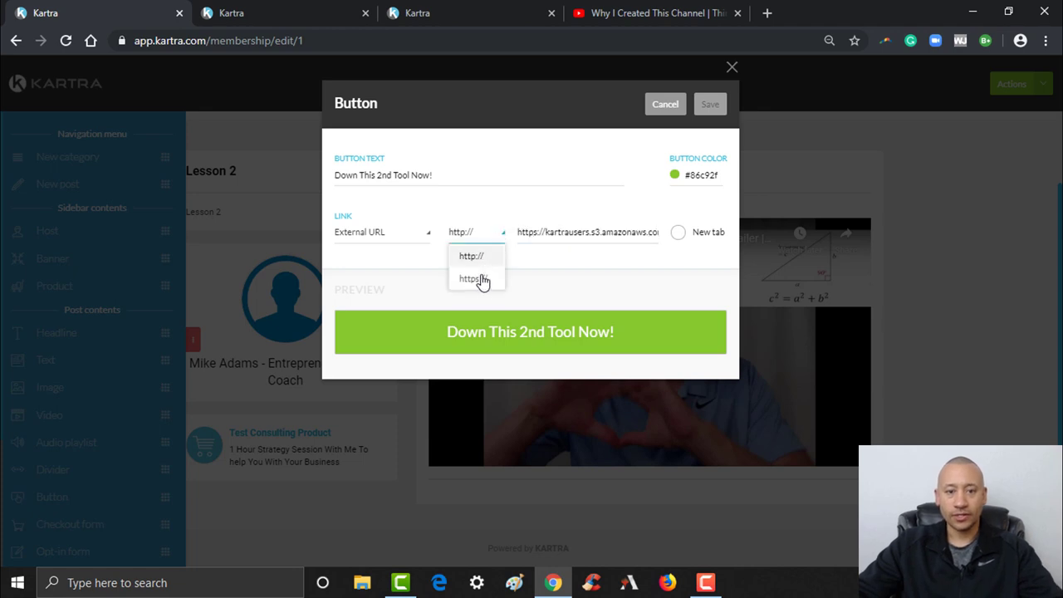
{"action": "left_click", "coordinate": [473, 279]}
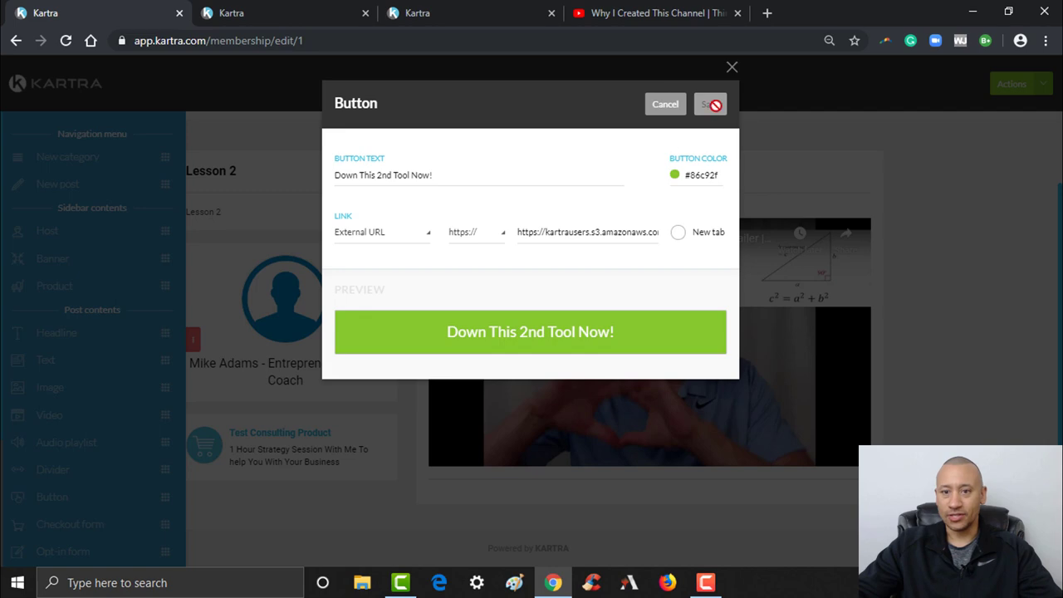
{"action": "left_click_drag", "start_coordinate": [545, 231], "coordinate": [496, 236]}
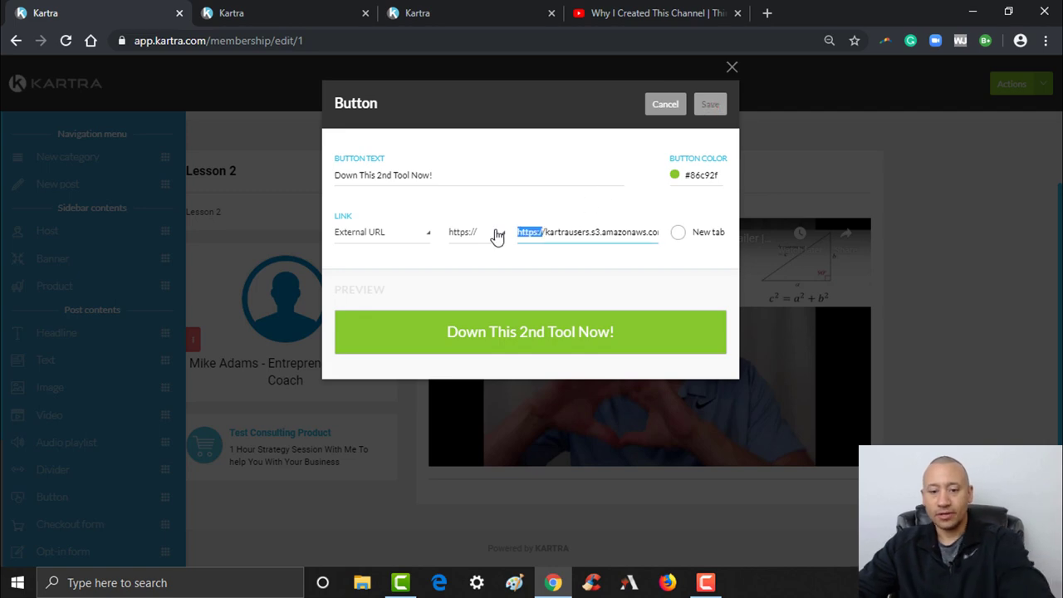
{"action": "key", "text": "BackSpace"}
{"action": "key", "text": "Delete"}
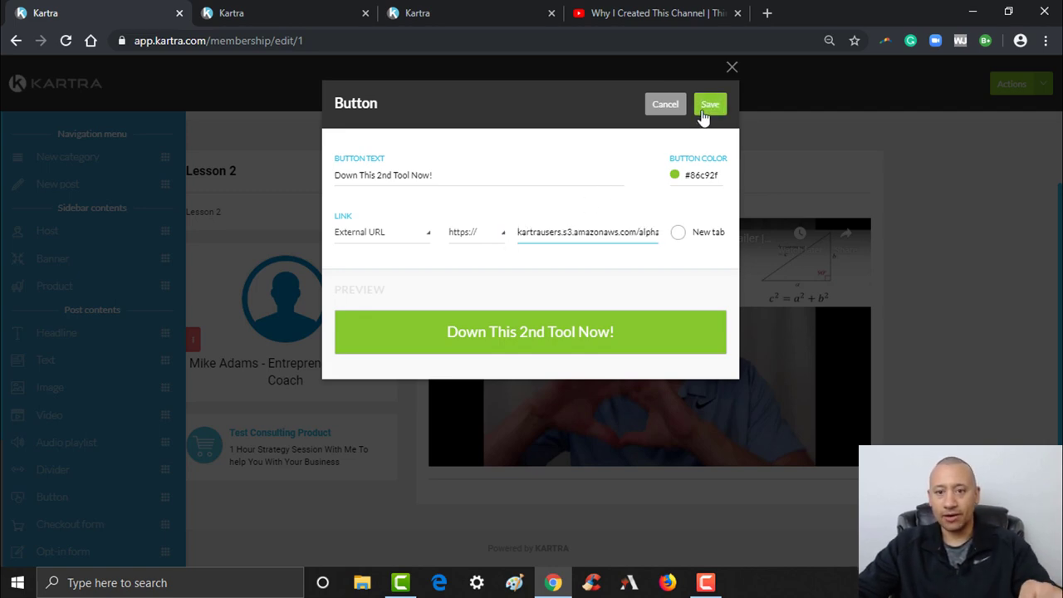
{"action": "left_click", "coordinate": [707, 106]}
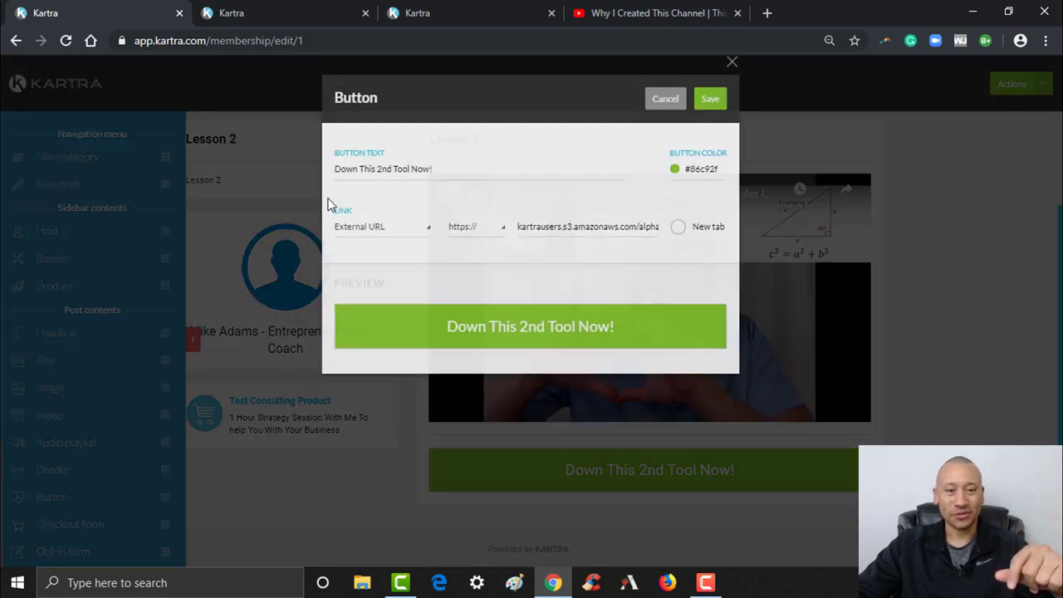
Correct the button text to 'Download This 2nd Tool Now!' and save it
{"action": "left_click", "coordinate": [362, 174]}
{"action": "key", "text": "BackSpace"}
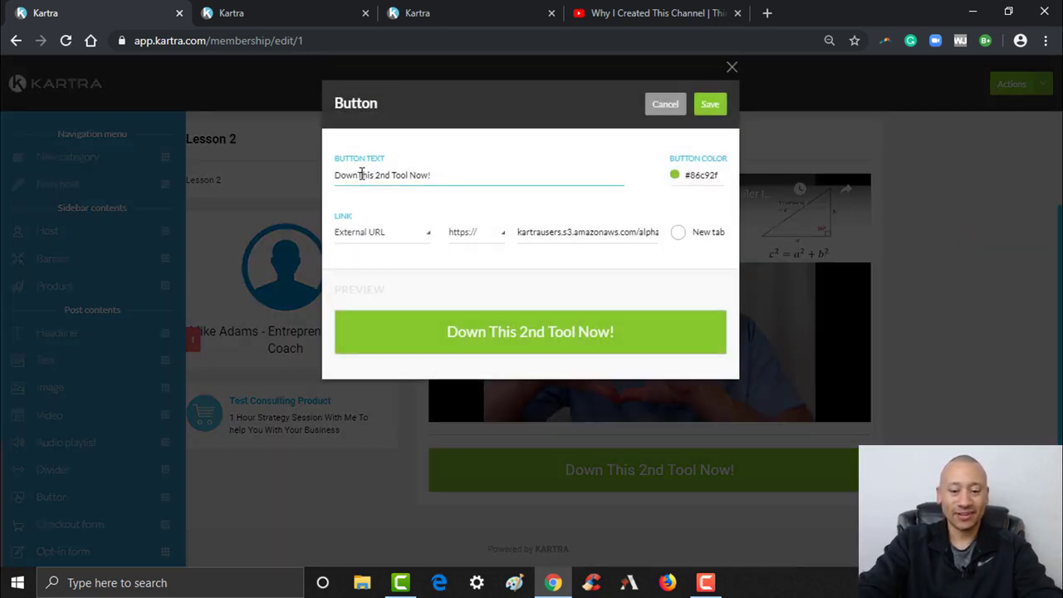
{"action": "type", "text": "load"}
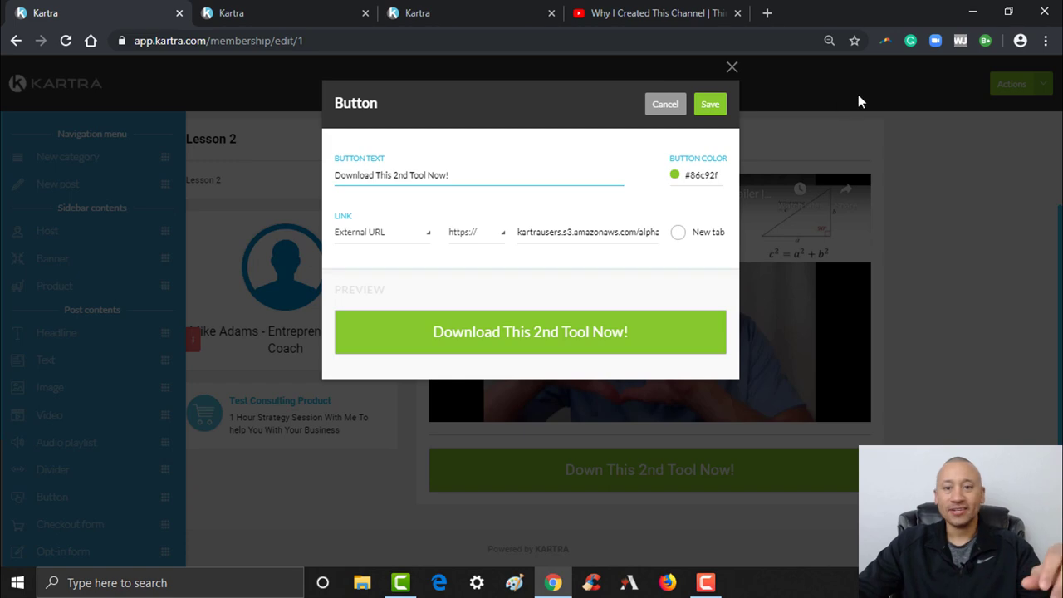
{"action": "left_click", "coordinate": [709, 103]}
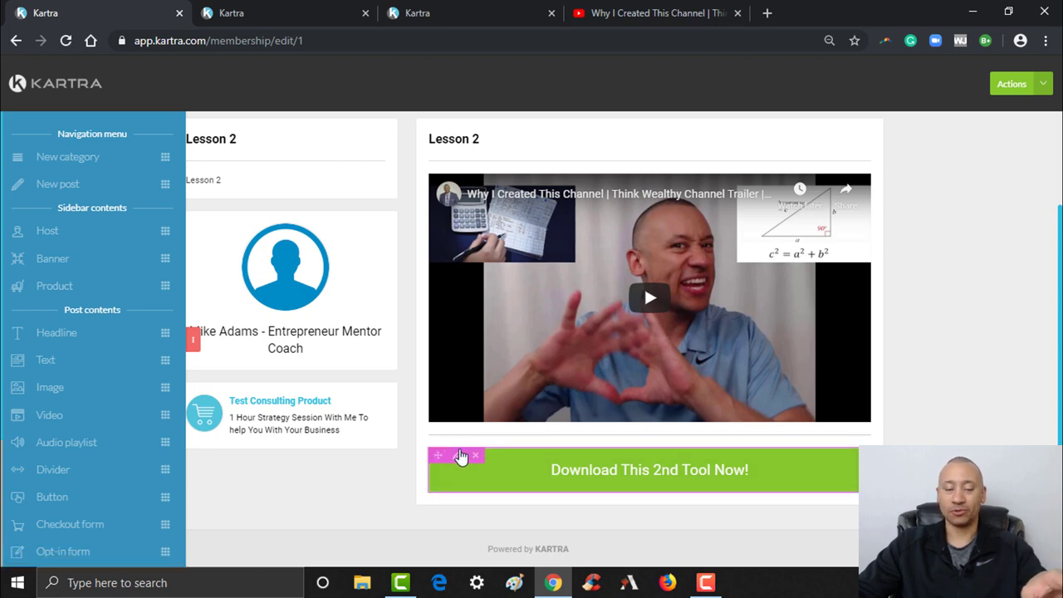
Set the download button's link to open in a new tab
{"action": "left_click", "coordinate": [458, 457]}
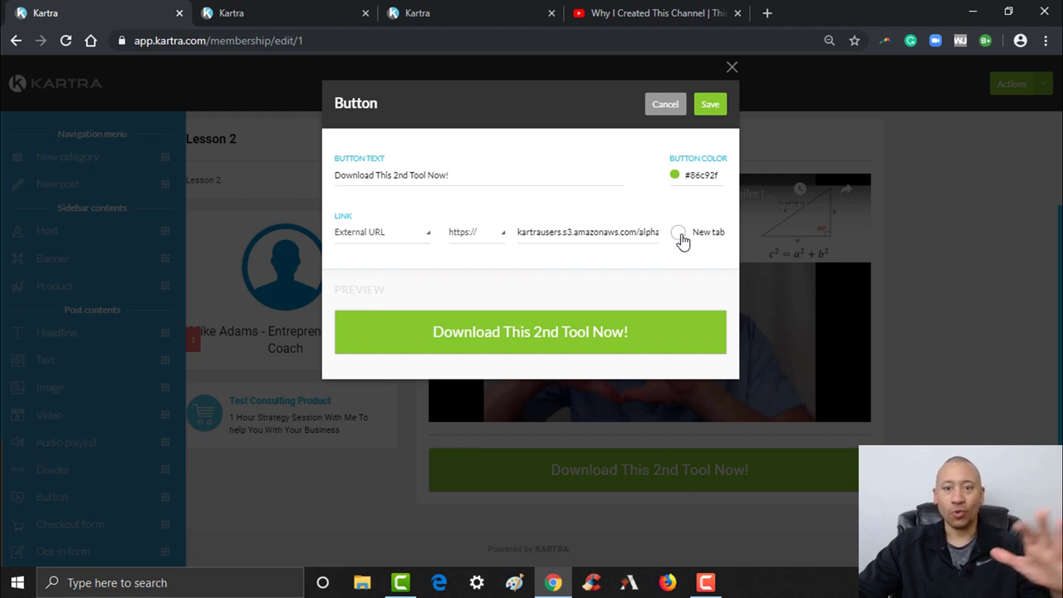
{"action": "left_click", "coordinate": [679, 234]}
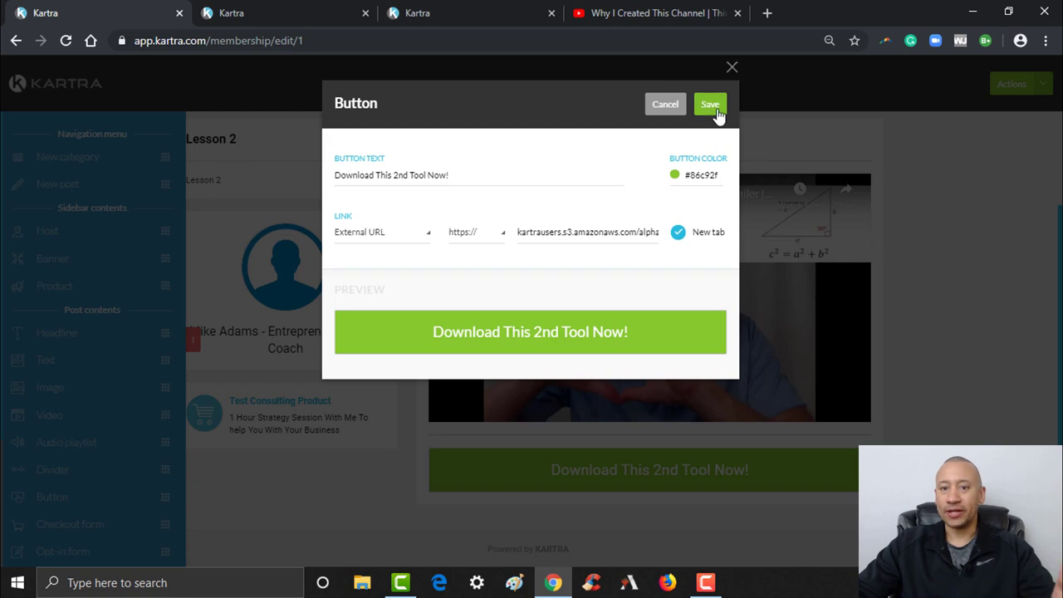
{"action": "left_click", "coordinate": [711, 106]}
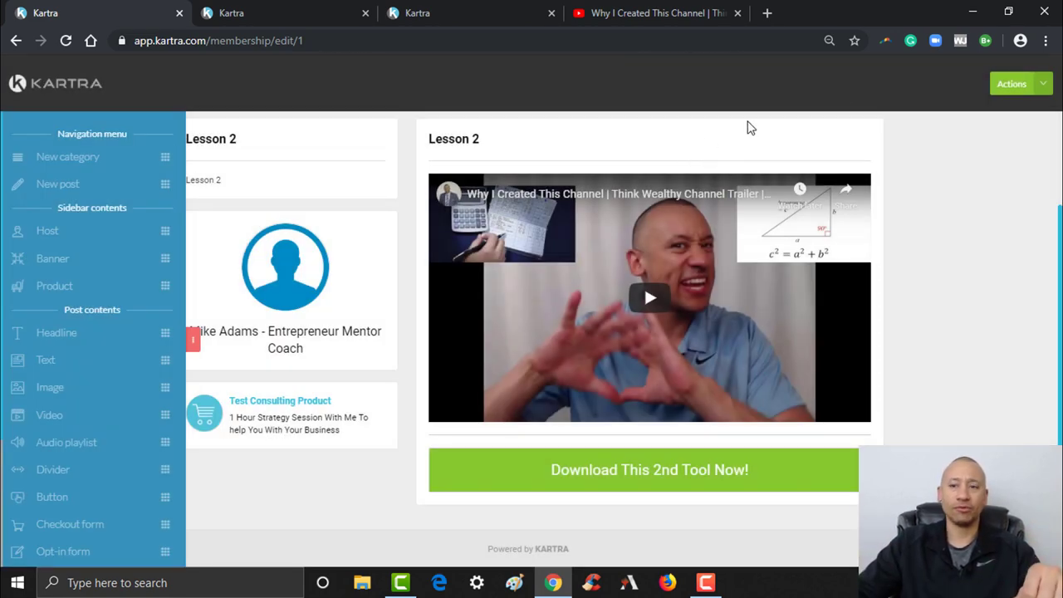
Save the membership's progress from Actions, then choose Save & Exit
{"action": "scroll", "coordinate": [643, 286], "scroll_direction": "up", "scroll_amount": 2}
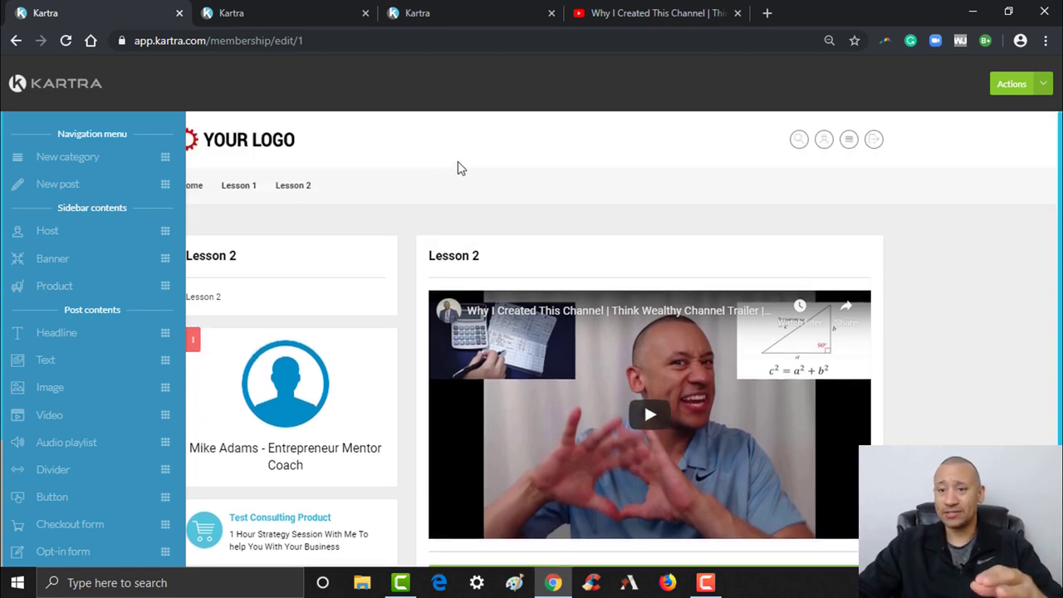
{"action": "scroll", "coordinate": [913, 308], "scroll_direction": "down", "scroll_amount": 2}
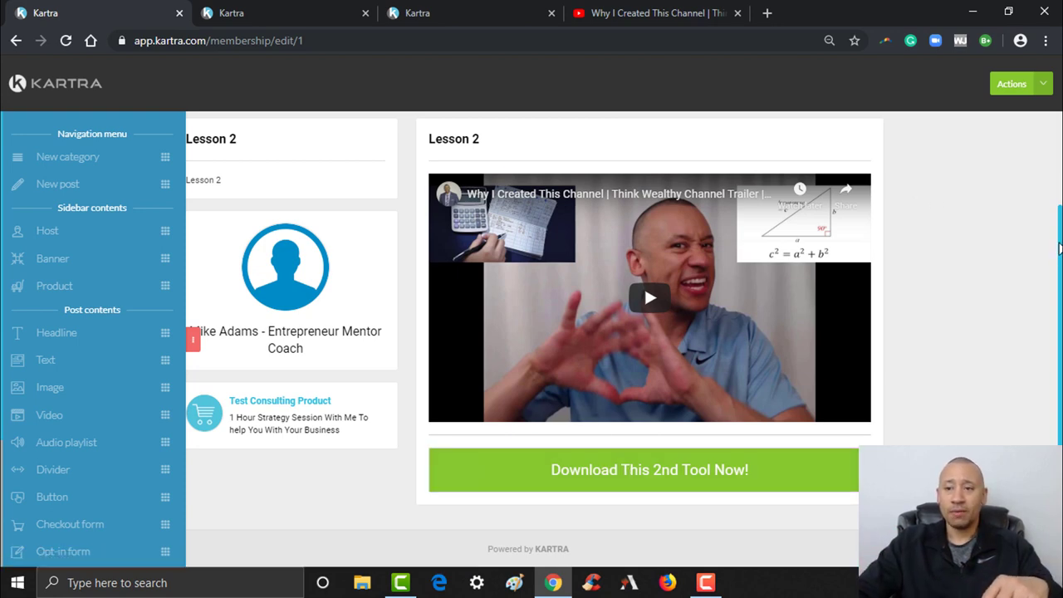
{"action": "scroll", "coordinate": [1059, 247], "scroll_direction": "up", "scroll_amount": 2}
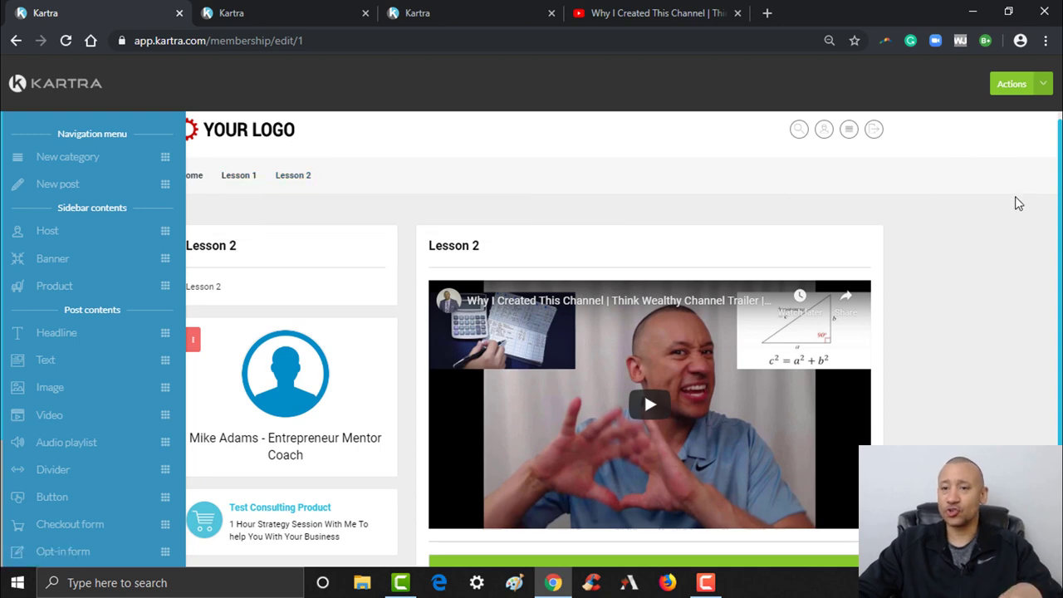
{"action": "left_click", "coordinate": [1045, 87]}
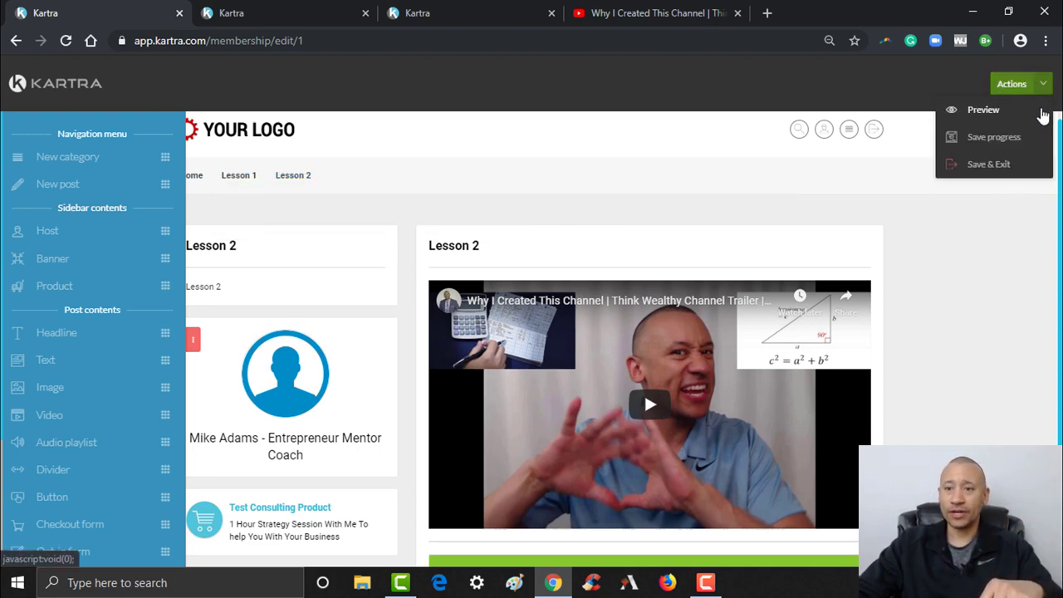
{"action": "left_click", "coordinate": [994, 138]}
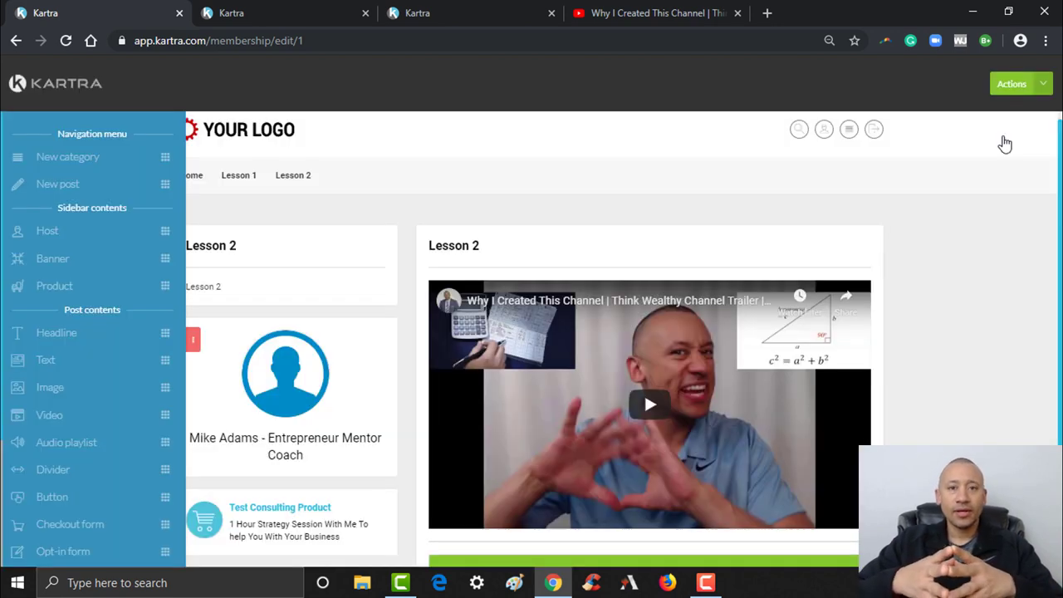
{"action": "left_click", "coordinate": [1045, 88]}
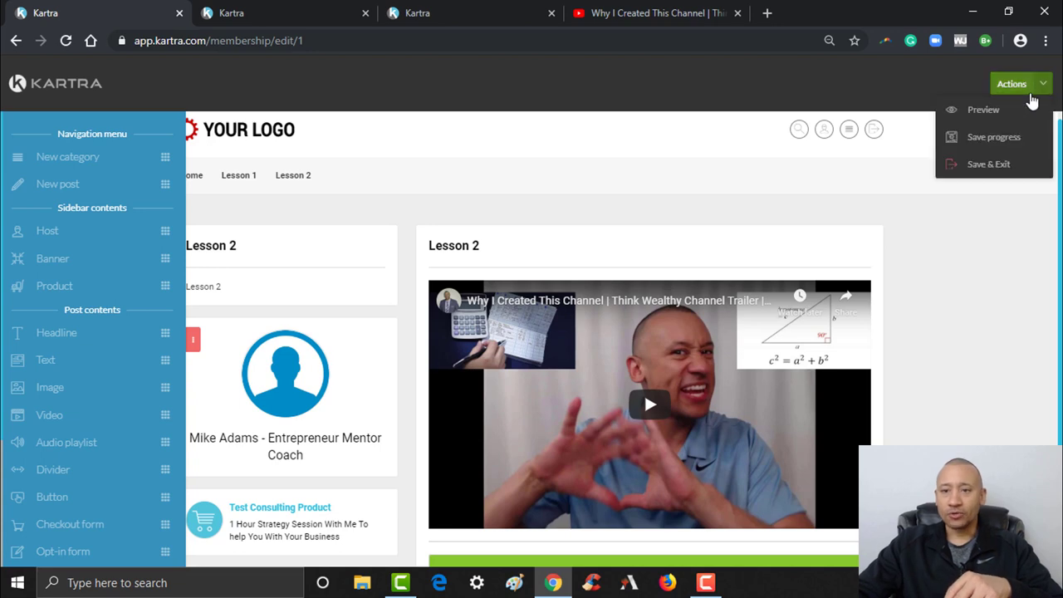
{"action": "left_click", "coordinate": [990, 165]}
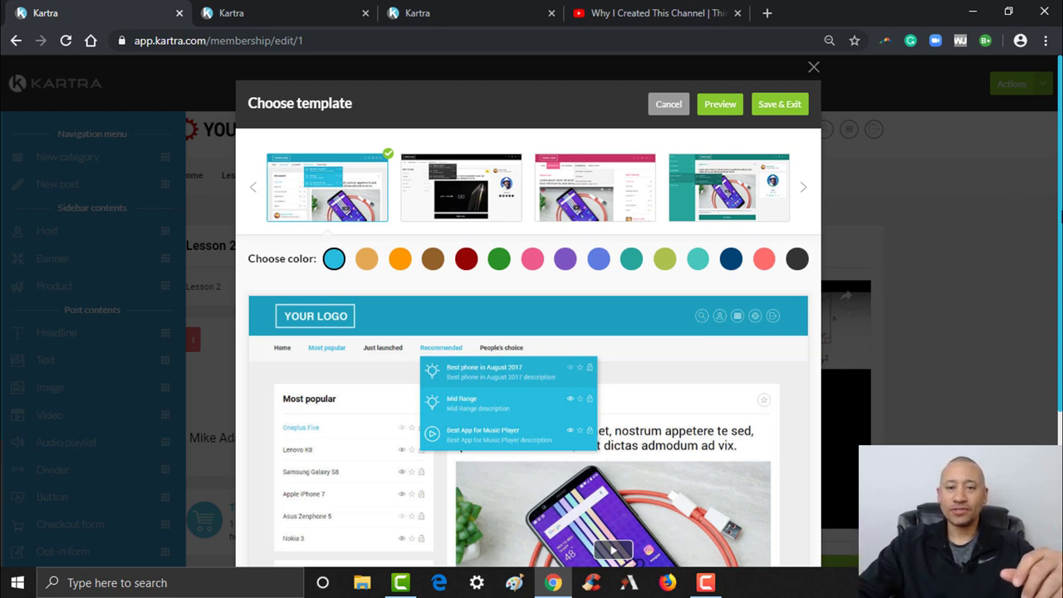
Browse the portal templates, previewing the dark second and the third designs
{"action": "scroll", "coordinate": [1061, 310], "scroll_direction": "down", "scroll_amount": 2}
{"action": "scroll", "coordinate": [1060, 310], "scroll_direction": "down", "scroll_amount": 1}
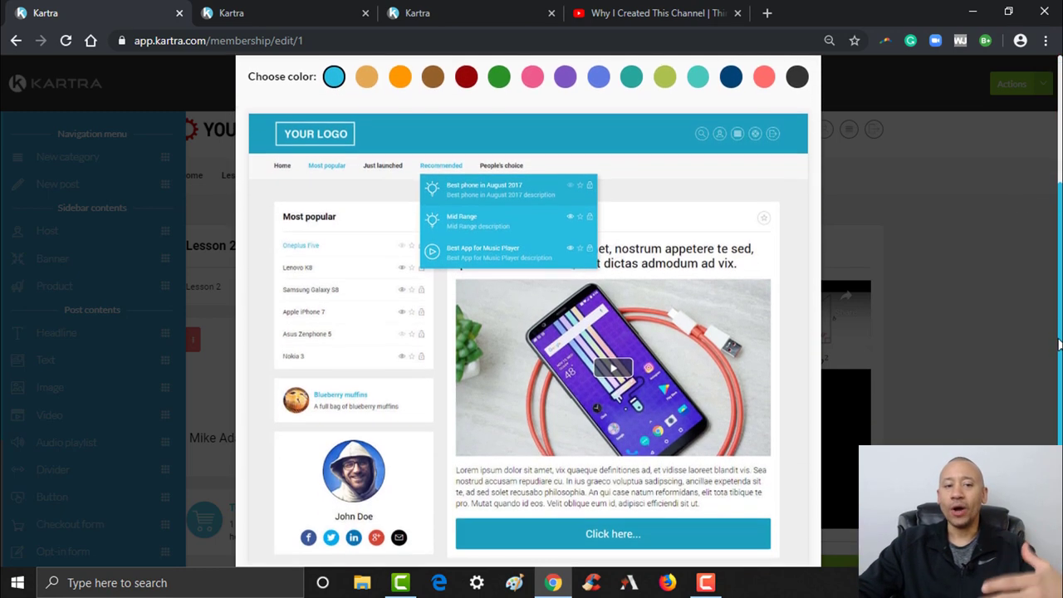
{"action": "scroll", "coordinate": [1060, 341], "scroll_direction": "up", "scroll_amount": 1}
{"action": "scroll", "coordinate": [990, 193], "scroll_direction": "up", "scroll_amount": 2}
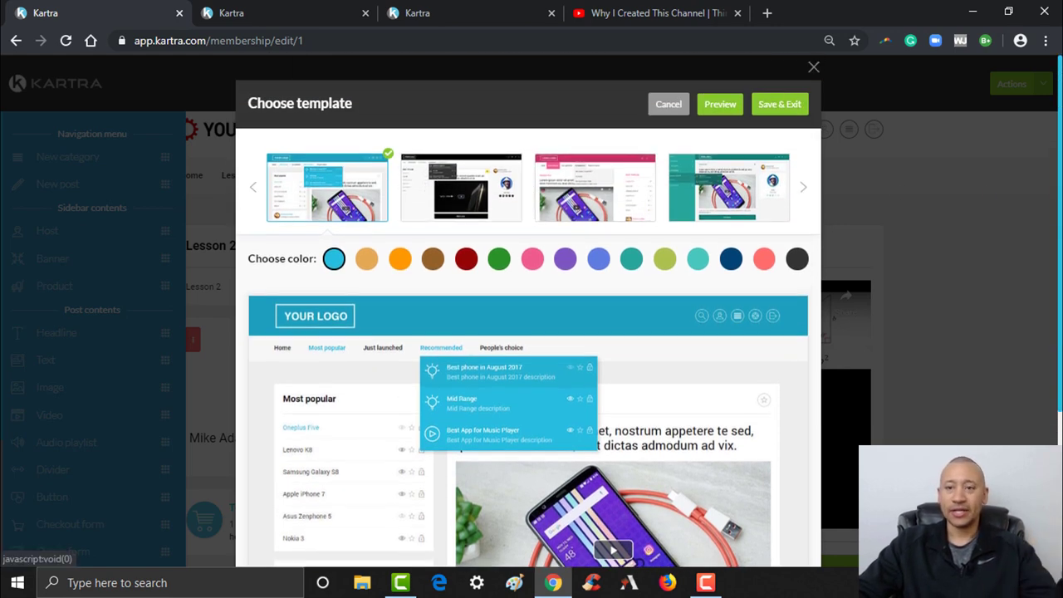
{"action": "scroll", "coordinate": [527, 332], "scroll_direction": "down", "scroll_amount": 2}
{"action": "scroll", "coordinate": [690, 157], "scroll_direction": "up", "scroll_amount": 1}
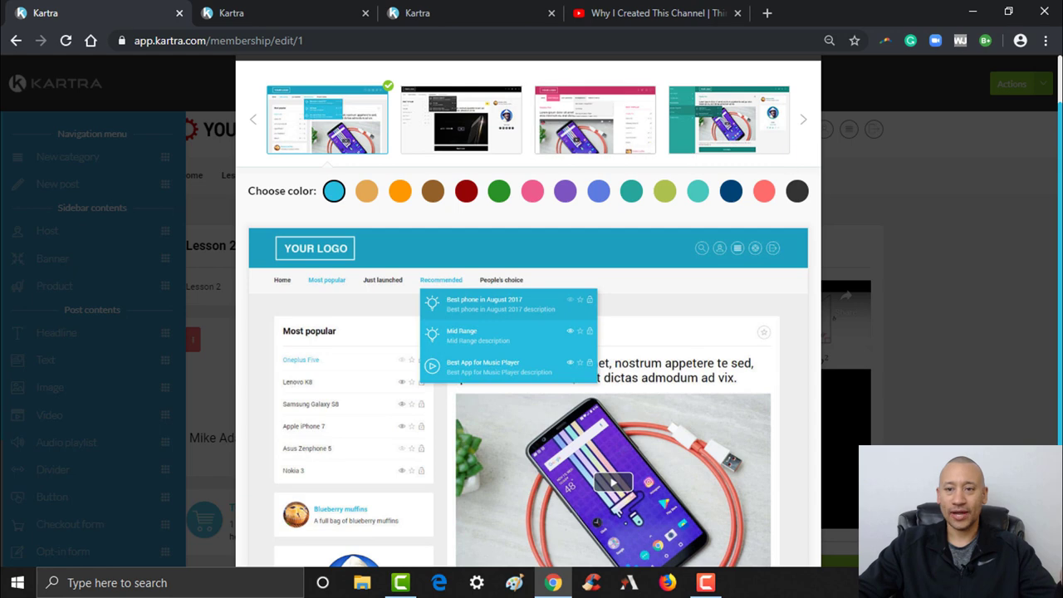
{"action": "scroll", "coordinate": [498, 184], "scroll_direction": "up", "scroll_amount": 1}
{"action": "left_click", "coordinate": [519, 186]}
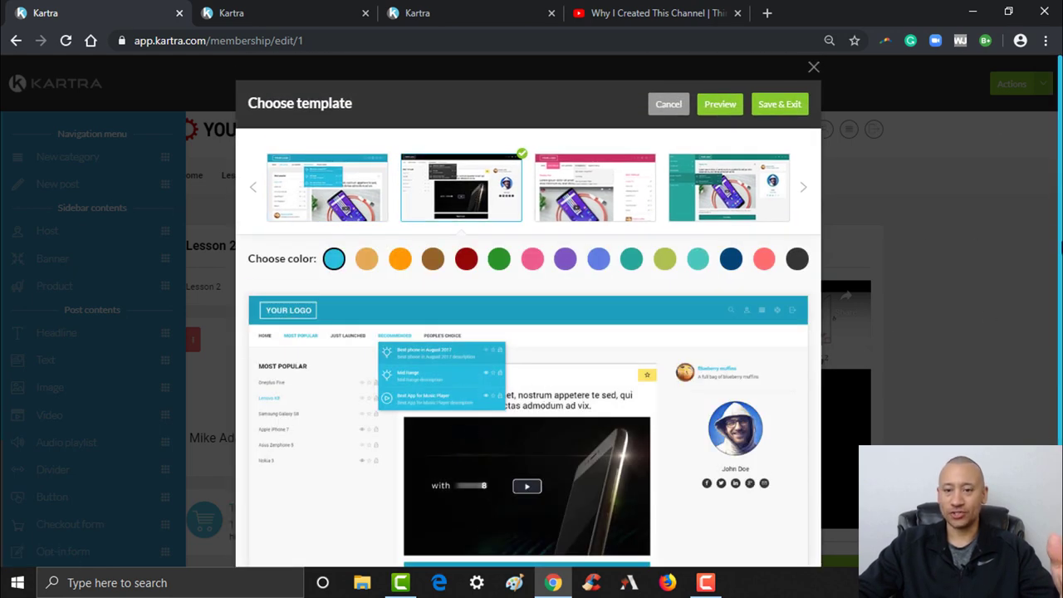
{"action": "scroll", "coordinate": [793, 357], "scroll_direction": "down", "scroll_amount": 1}
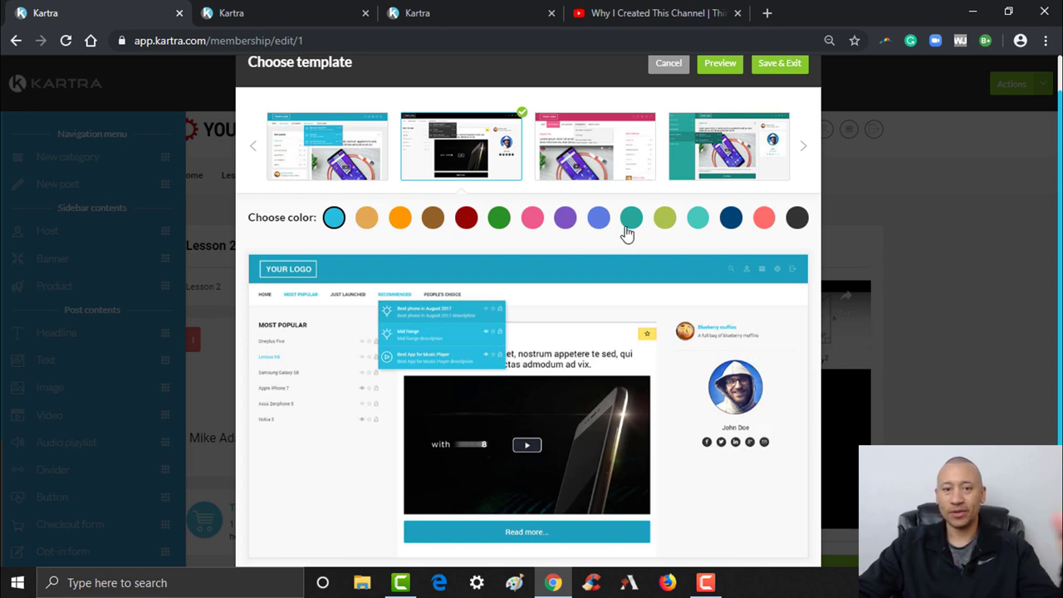
{"action": "left_click", "coordinate": [612, 158]}
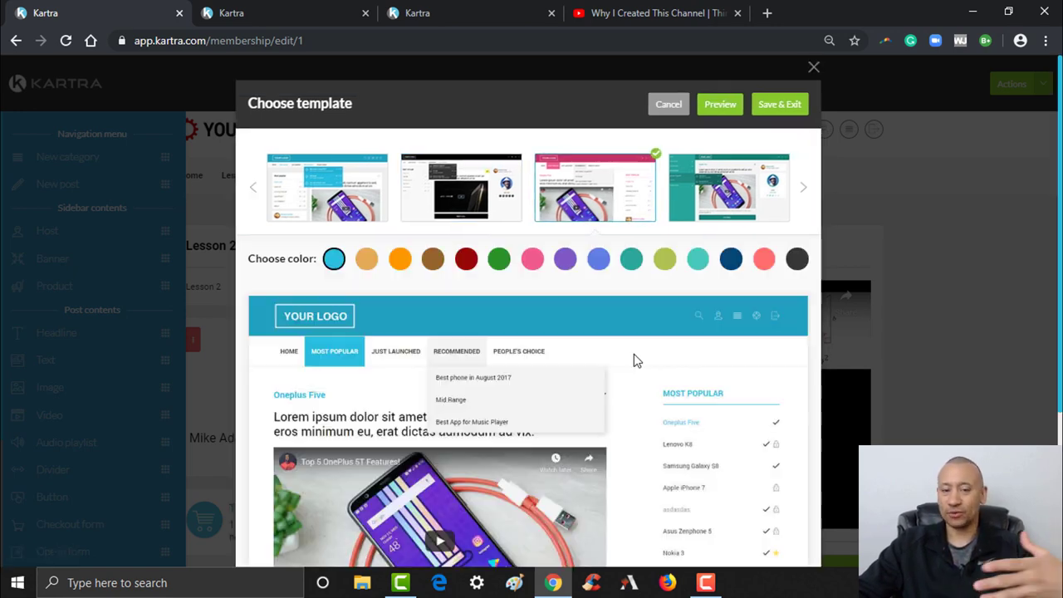
{"action": "scroll", "coordinate": [634, 360], "scroll_direction": "down", "scroll_amount": 3}
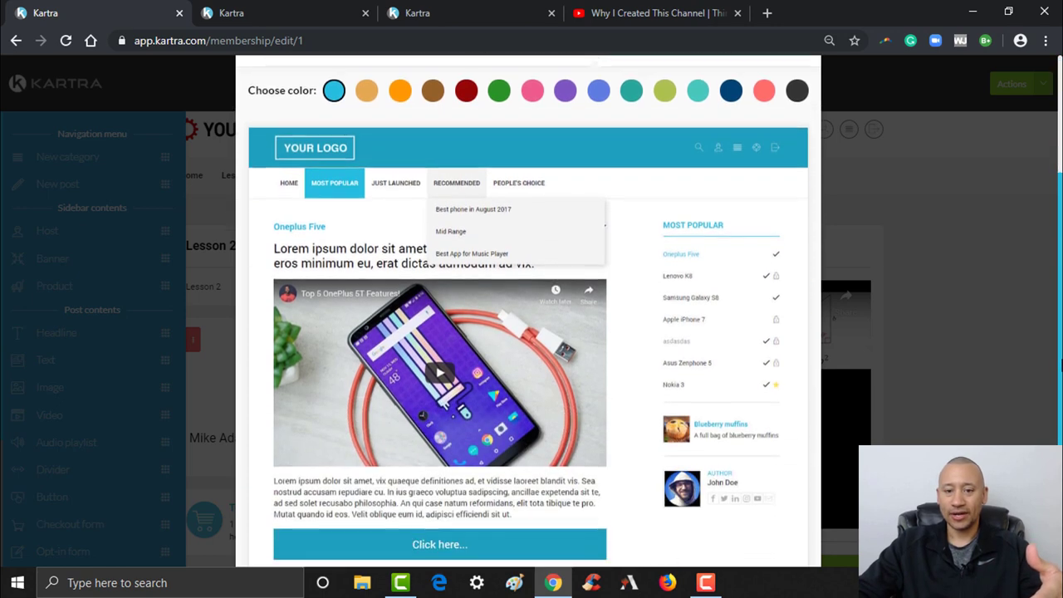
{"action": "scroll", "coordinate": [826, 205], "scroll_direction": "up", "scroll_amount": 3}
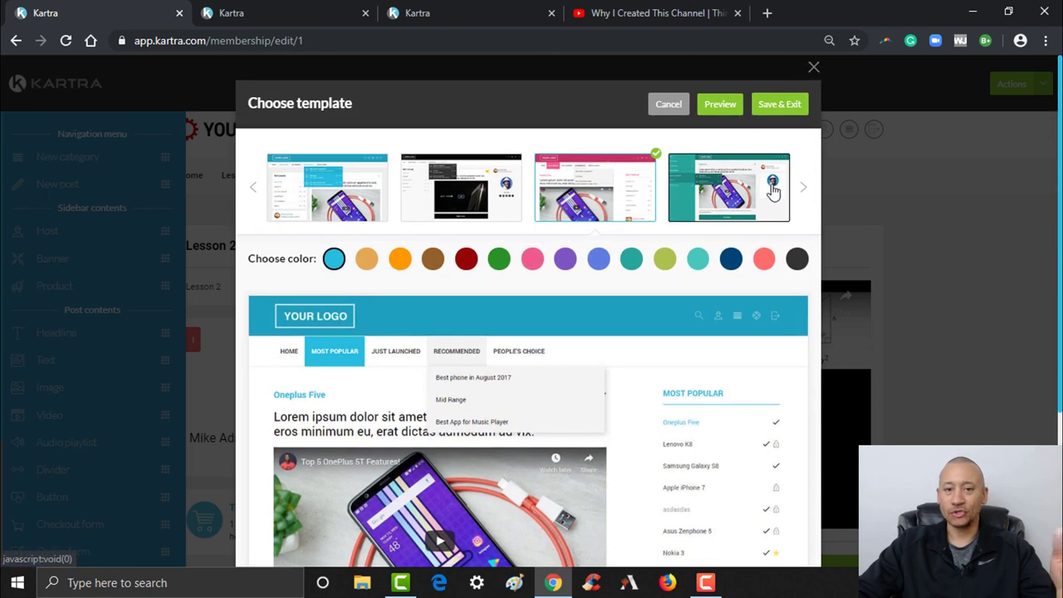
{"action": "left_click", "coordinate": [802, 187]}
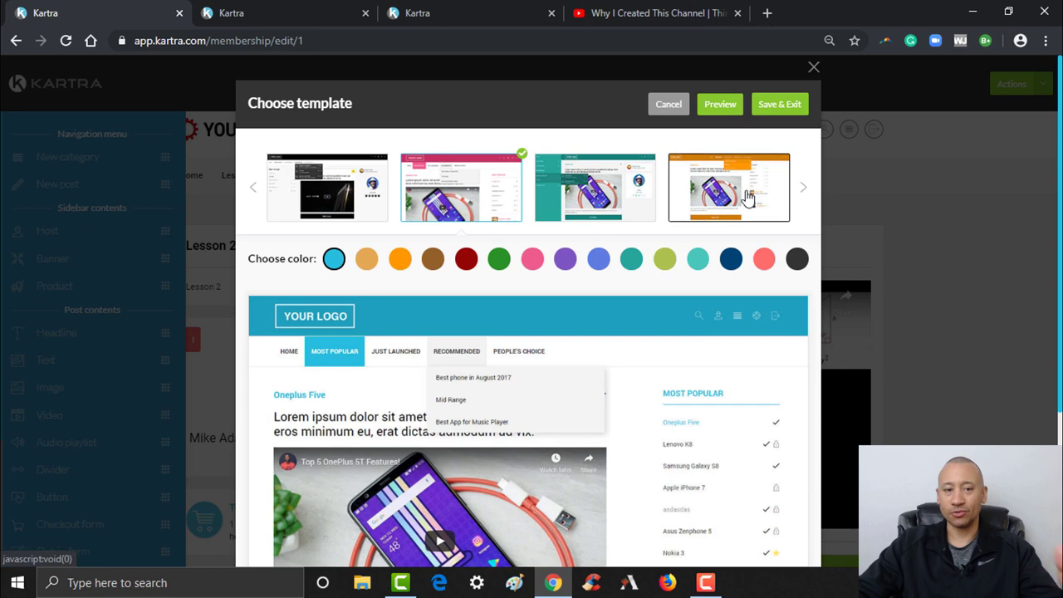
Pick the first blue template with the black colour scheme and save and exit
{"action": "left_click", "coordinate": [253, 187]}
{"action": "left_click", "coordinate": [384, 214]}
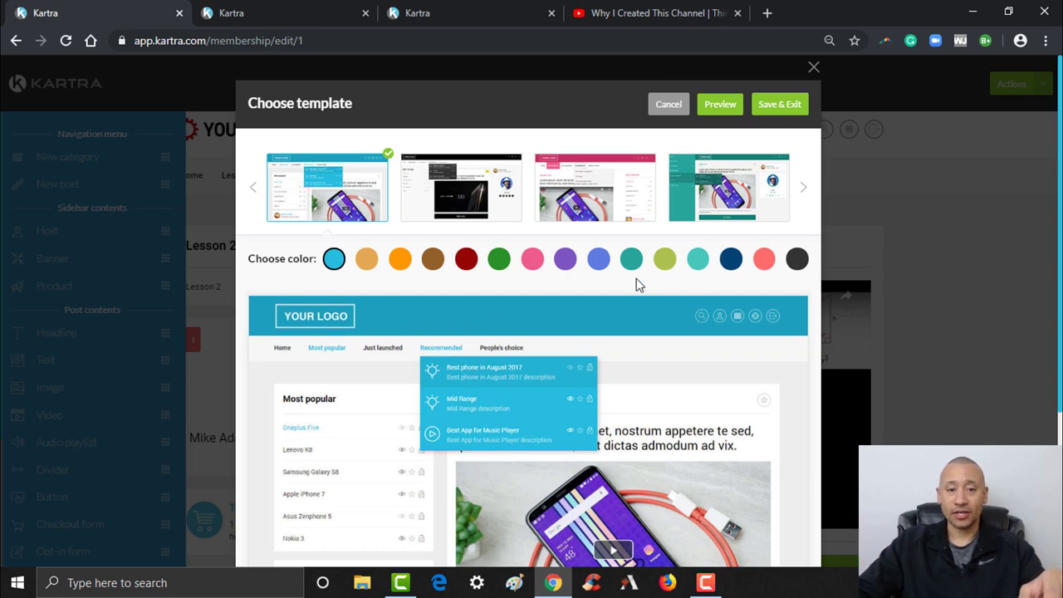
{"action": "left_click", "coordinate": [794, 262]}
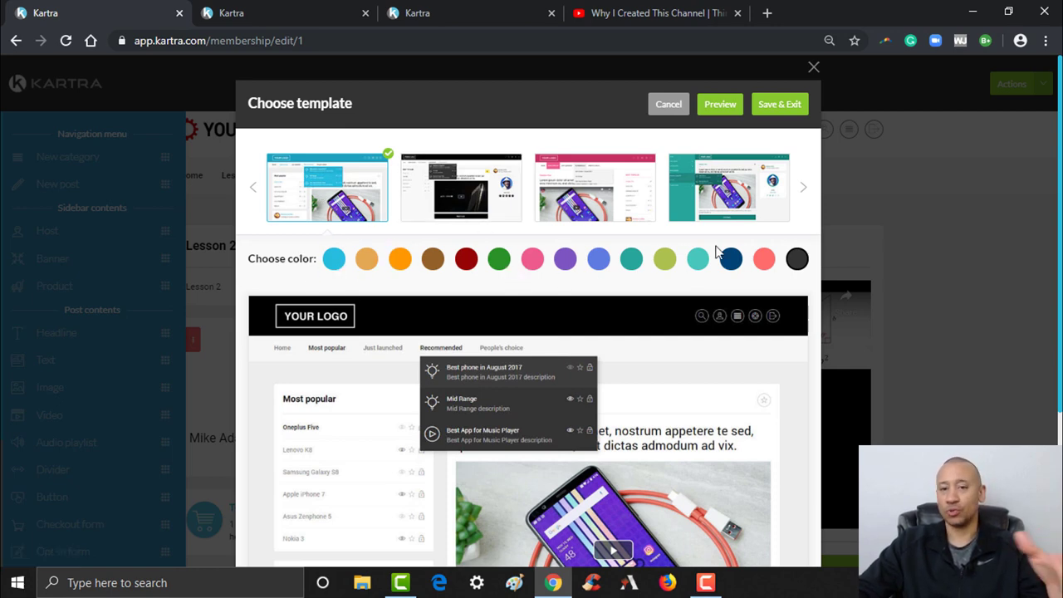
{"action": "left_click", "coordinate": [779, 107]}
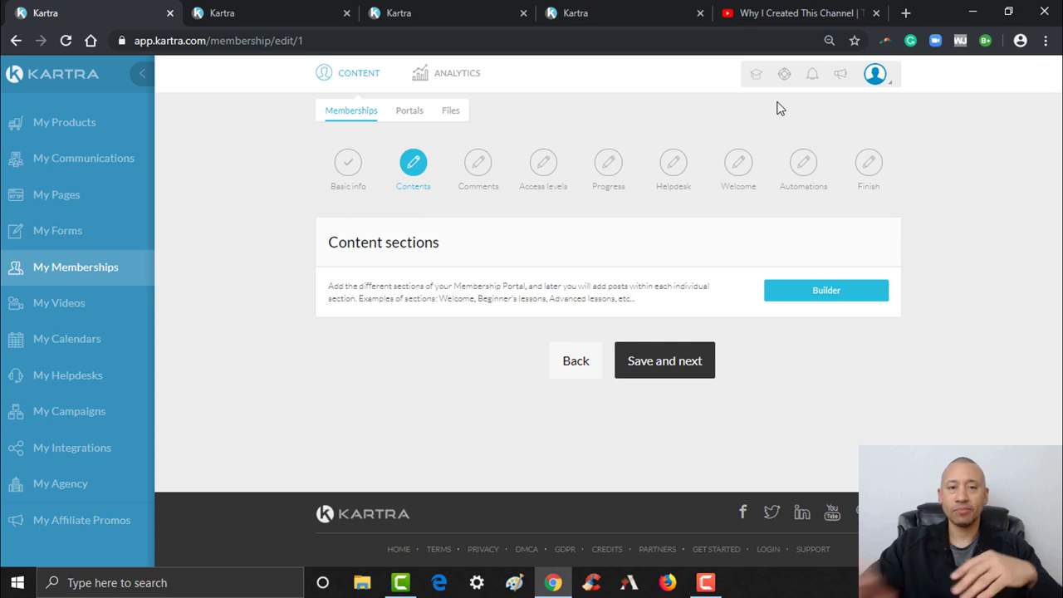
Turn on comments for Lesson 1 and Lesson 2 and save
{"action": "left_click", "coordinate": [666, 371]}
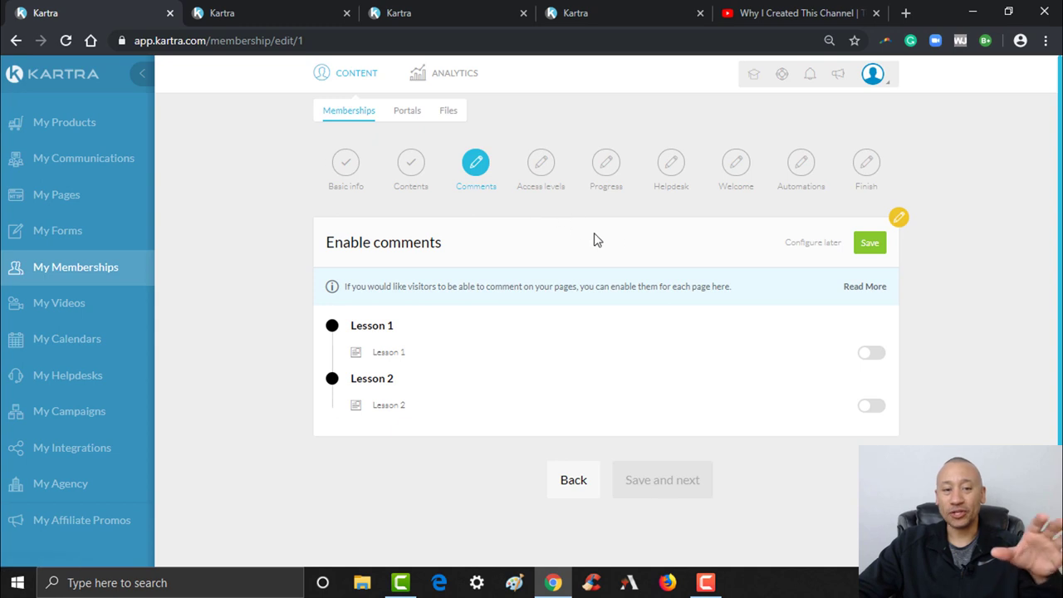
{"action": "left_click", "coordinate": [871, 353]}
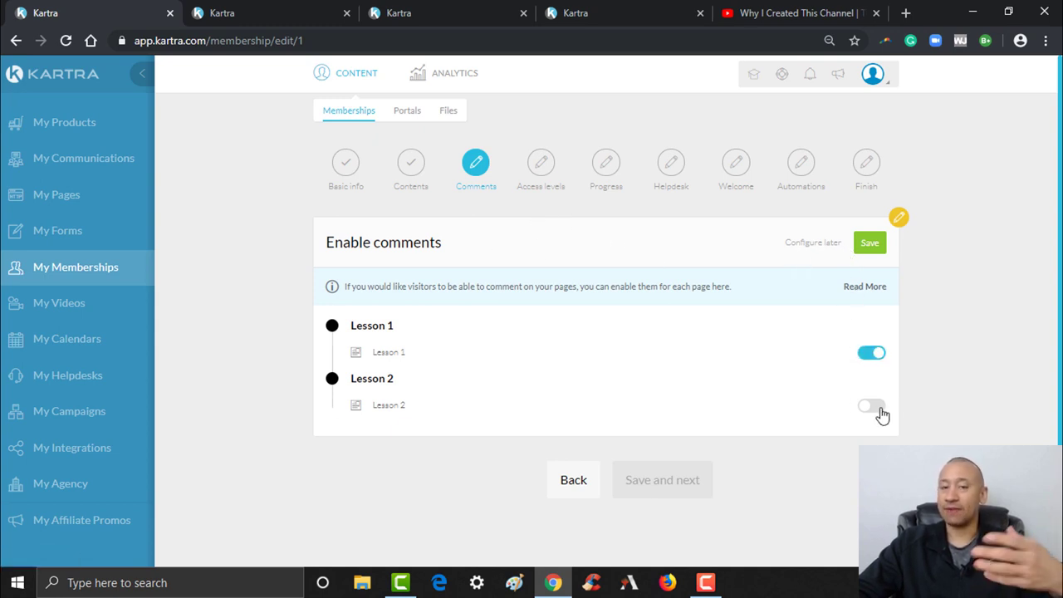
{"action": "left_click", "coordinate": [882, 407]}
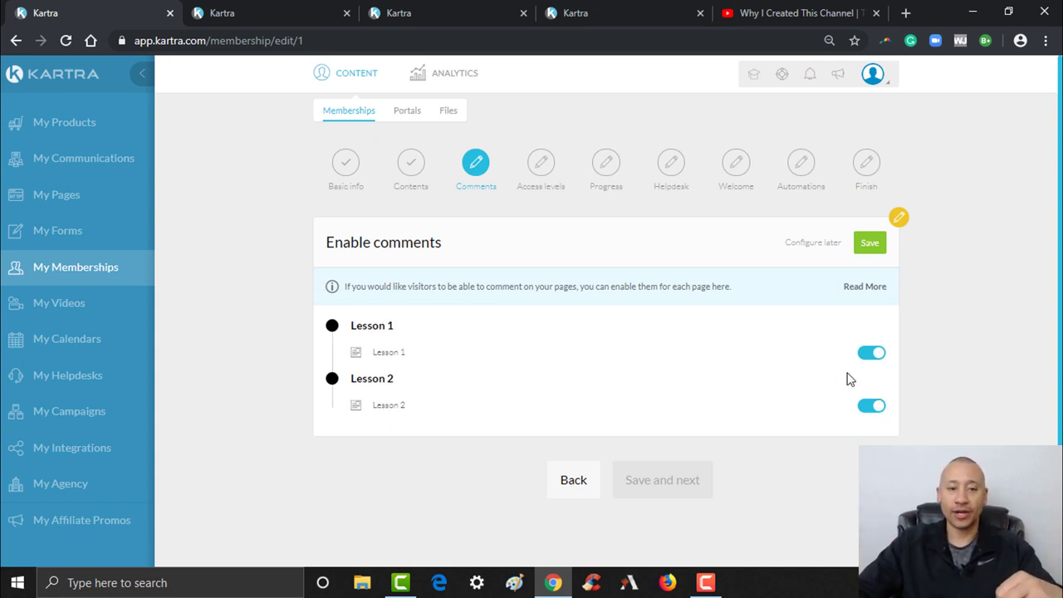
{"action": "left_click", "coordinate": [870, 249]}
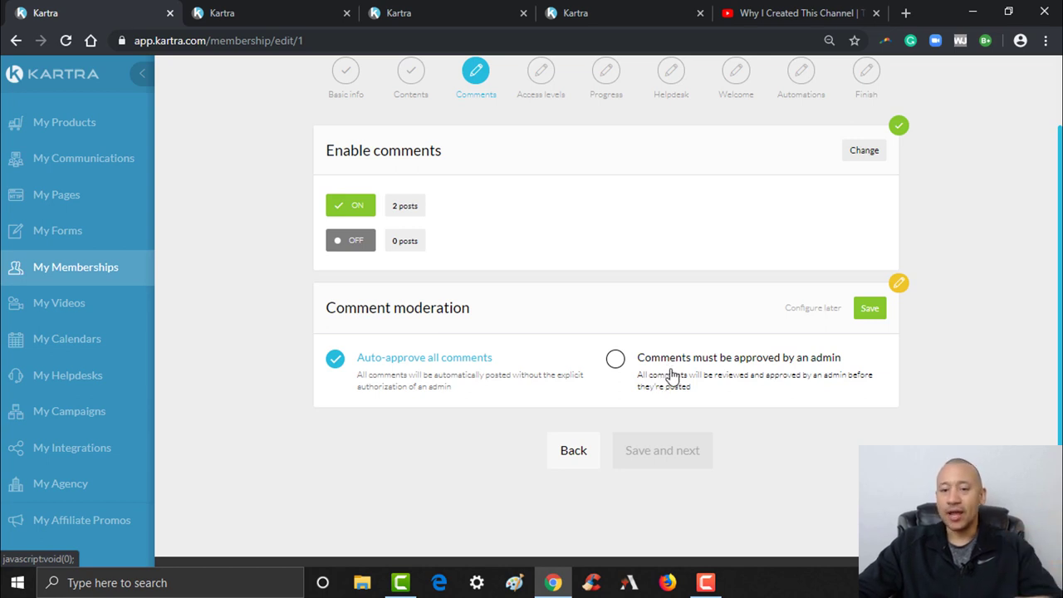
Set comment moderation to 'Comments must be approved by an admin' and save it
{"action": "left_click", "coordinate": [618, 361]}
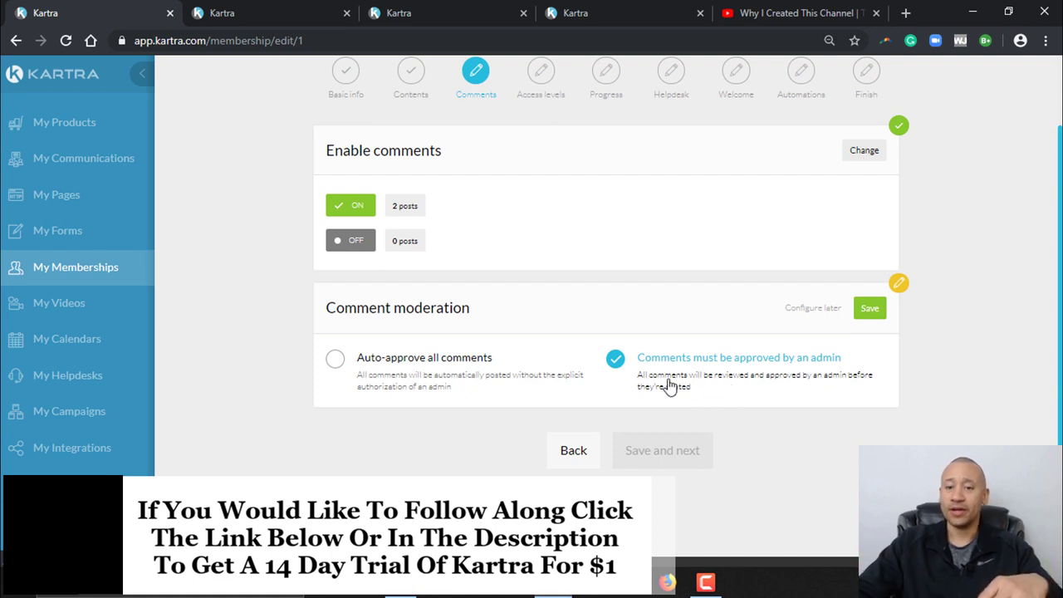
{"action": "left_click", "coordinate": [878, 311]}
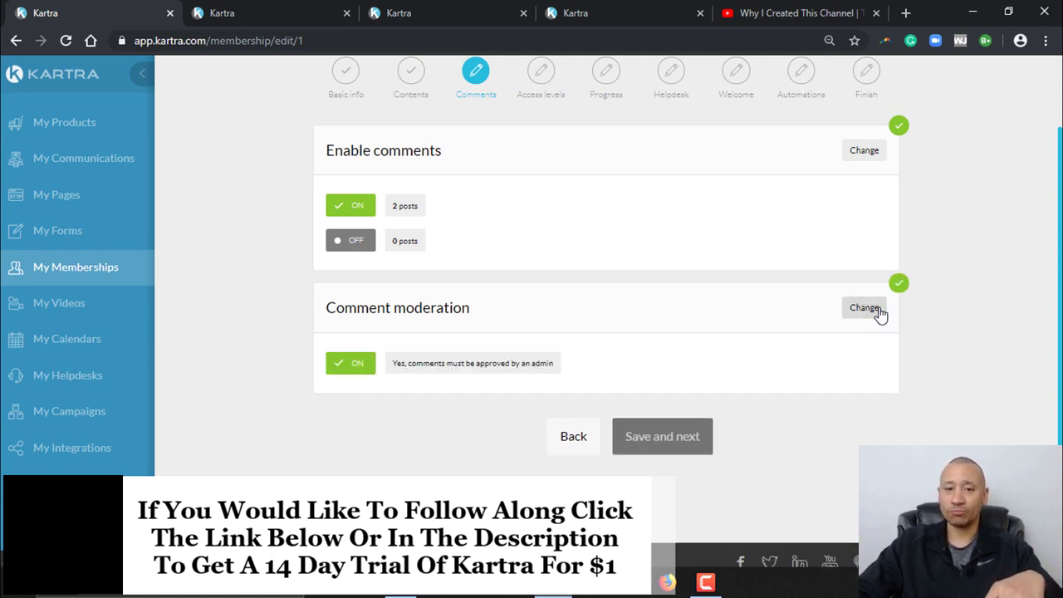
{"action": "left_click", "coordinate": [690, 439]}
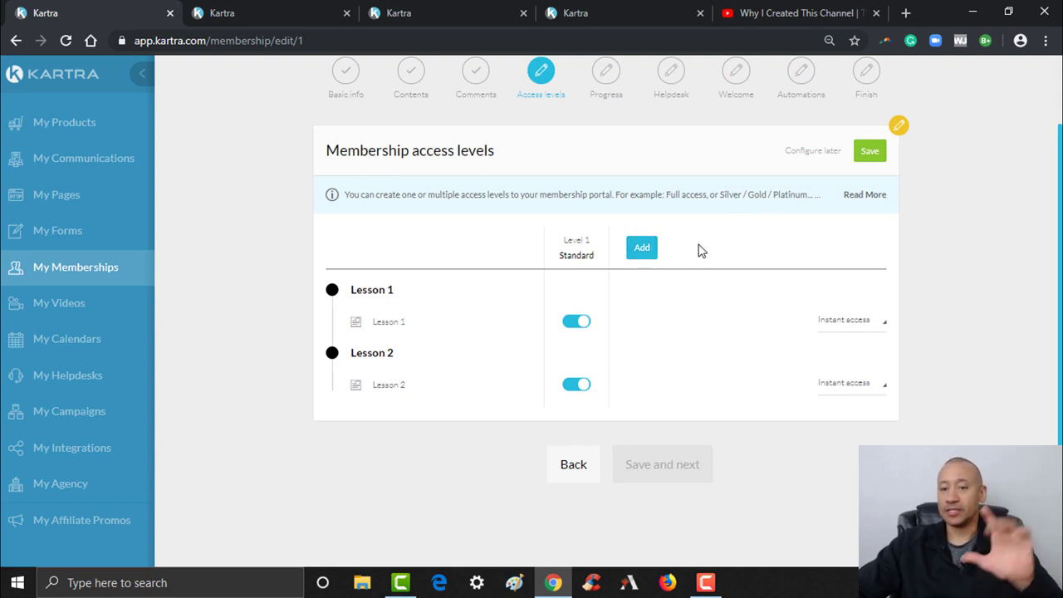
Save the Level 1 Standard access level covering both lessons
{"action": "left_click", "coordinate": [858, 156]}
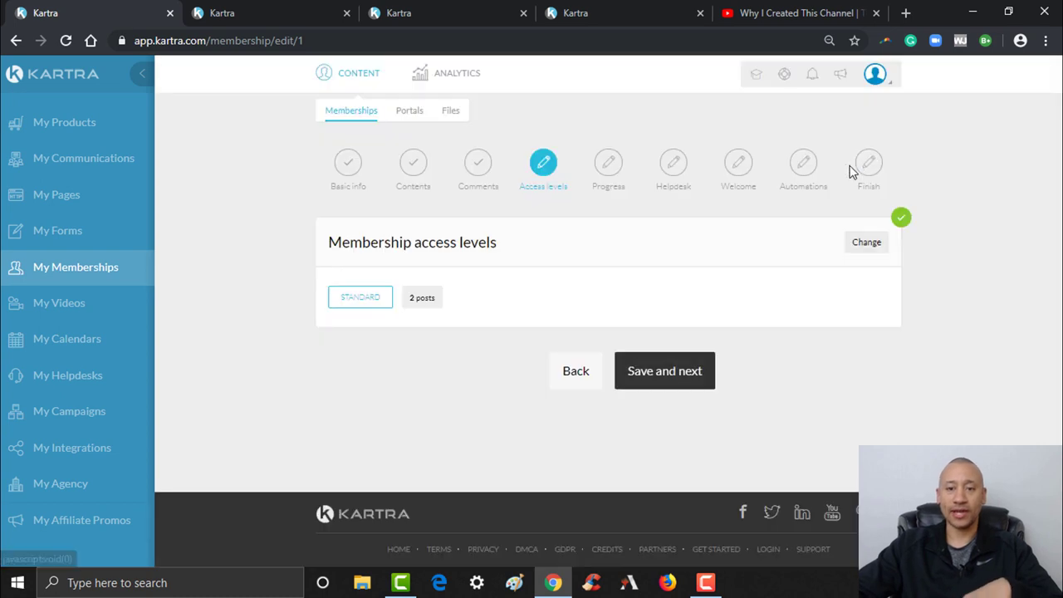
{"action": "left_click", "coordinate": [671, 373]}
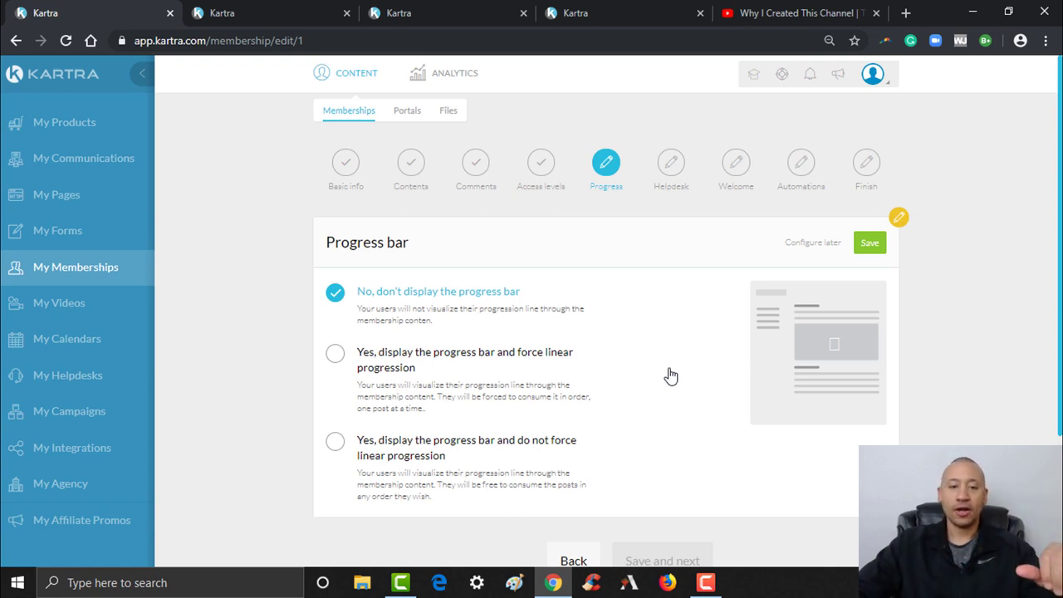
Choose 'Yes, display the progress bar and do not force linear progression'
{"action": "left_click", "coordinate": [430, 369]}
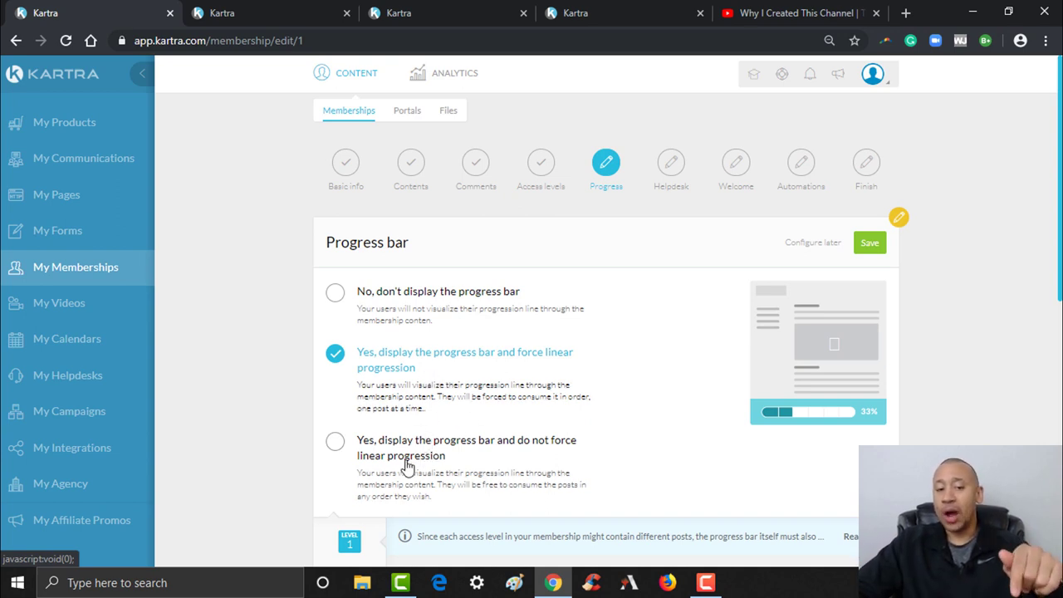
{"action": "scroll", "coordinate": [498, 373], "scroll_direction": "down", "scroll_amount": 1}
{"action": "scroll", "coordinate": [598, 296], "scroll_direction": "down", "scroll_amount": 1}
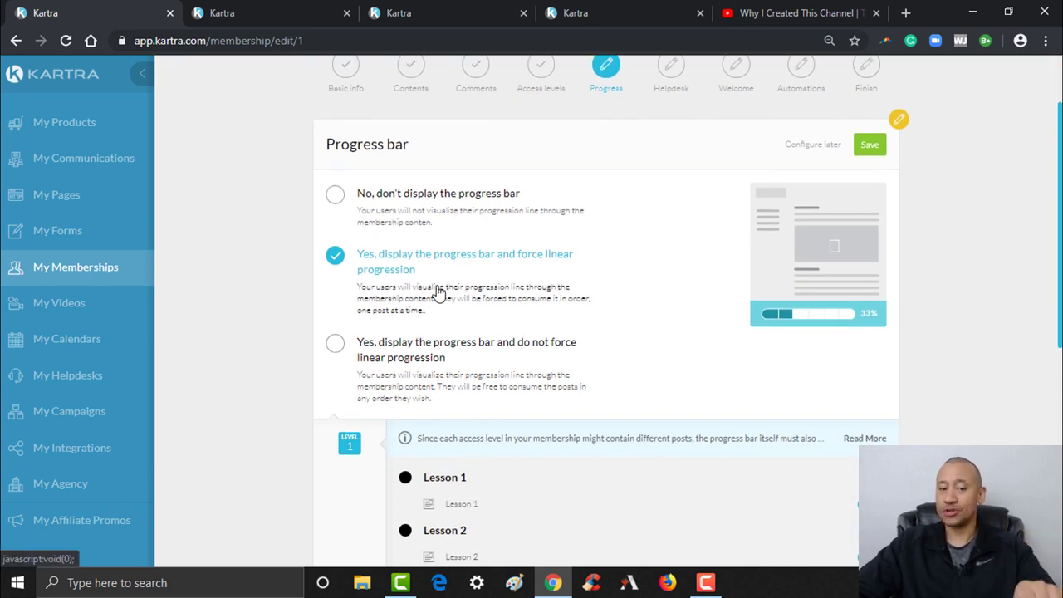
{"action": "left_click", "coordinate": [411, 360]}
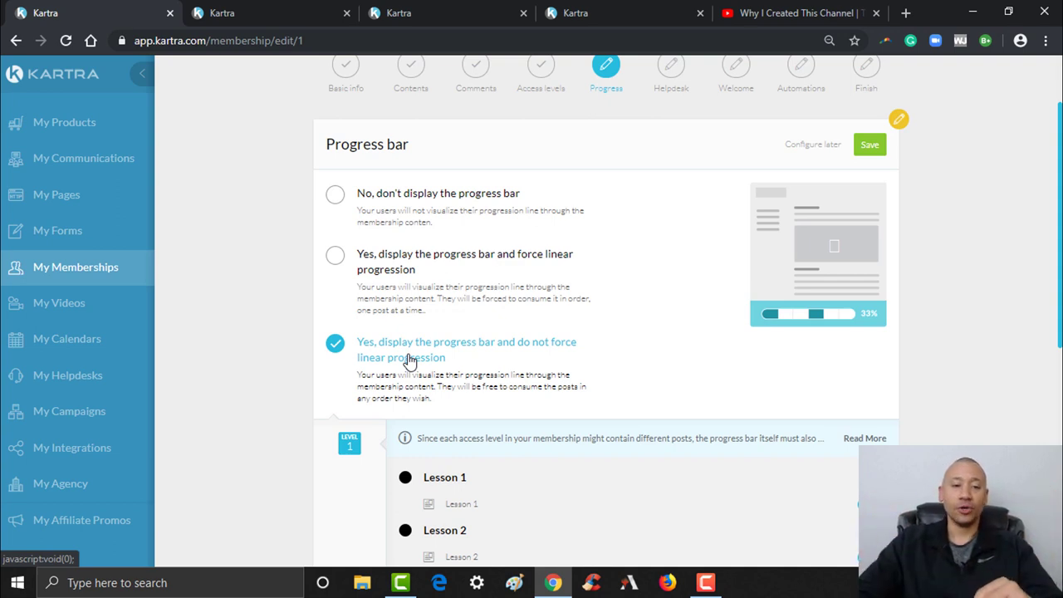
{"action": "left_click", "coordinate": [337, 259]}
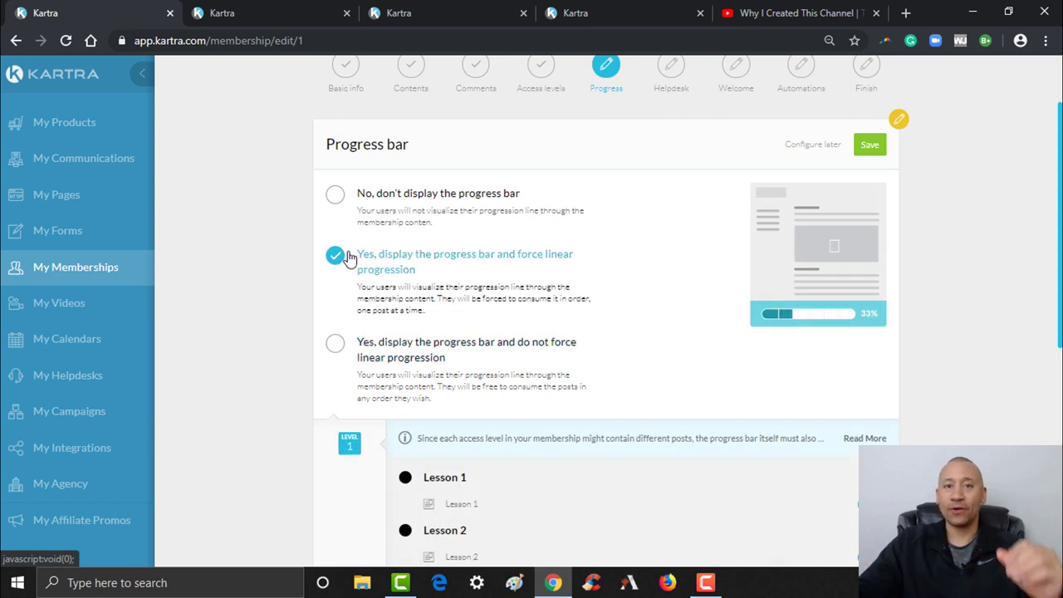
{"action": "left_click", "coordinate": [337, 349]}
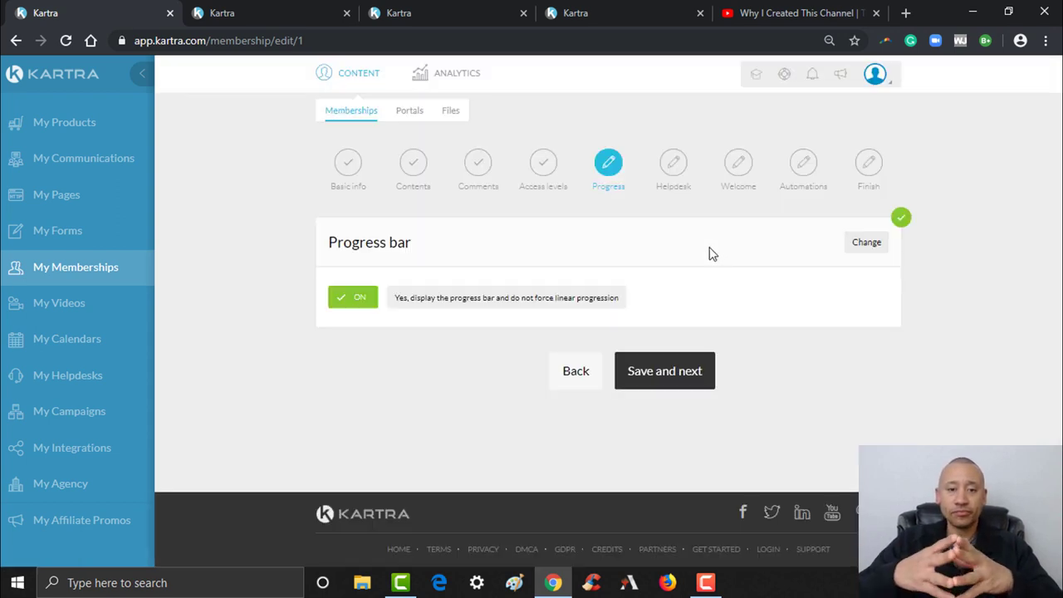
{"action": "left_click", "coordinate": [695, 373]}
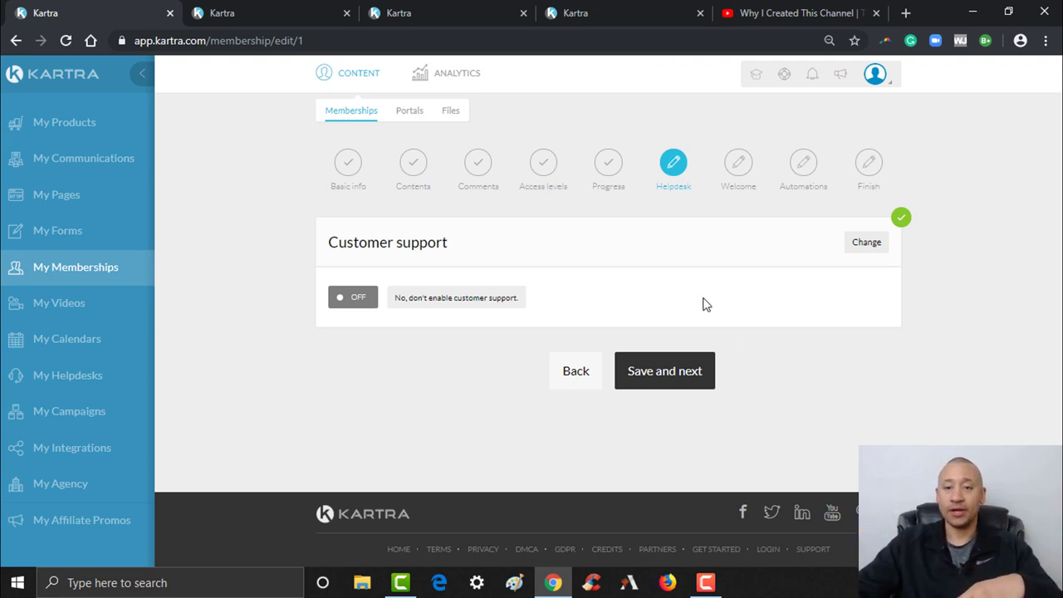
Leave Customer support off and continue to the welcome message step
{"action": "left_click", "coordinate": [682, 375]}
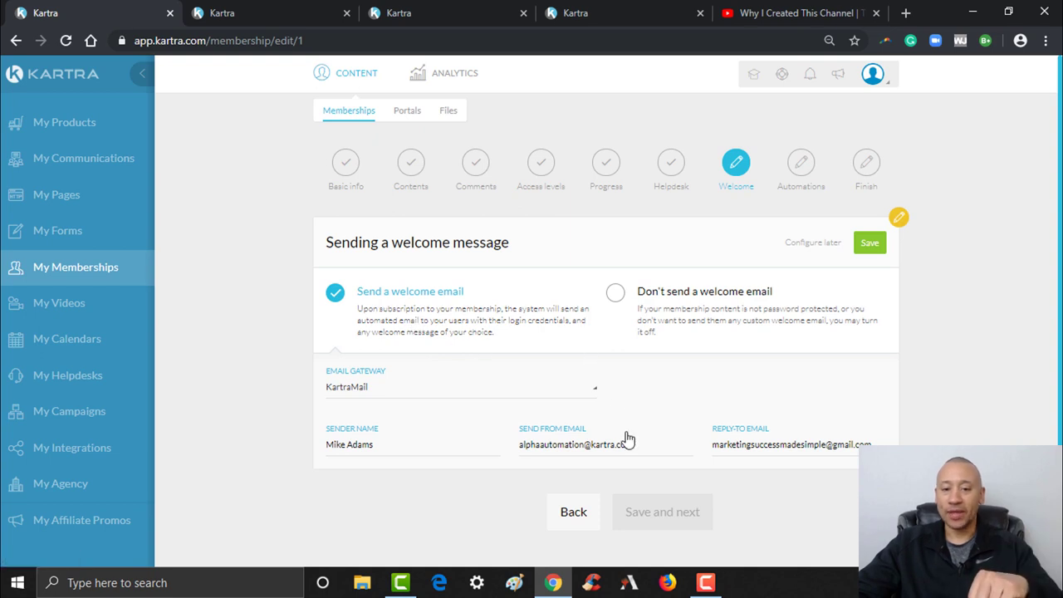
Set the send-from and reply-to addresses to the company support email and save
{"action": "left_click_drag", "start_coordinate": [648, 440], "coordinate": [499, 440]}
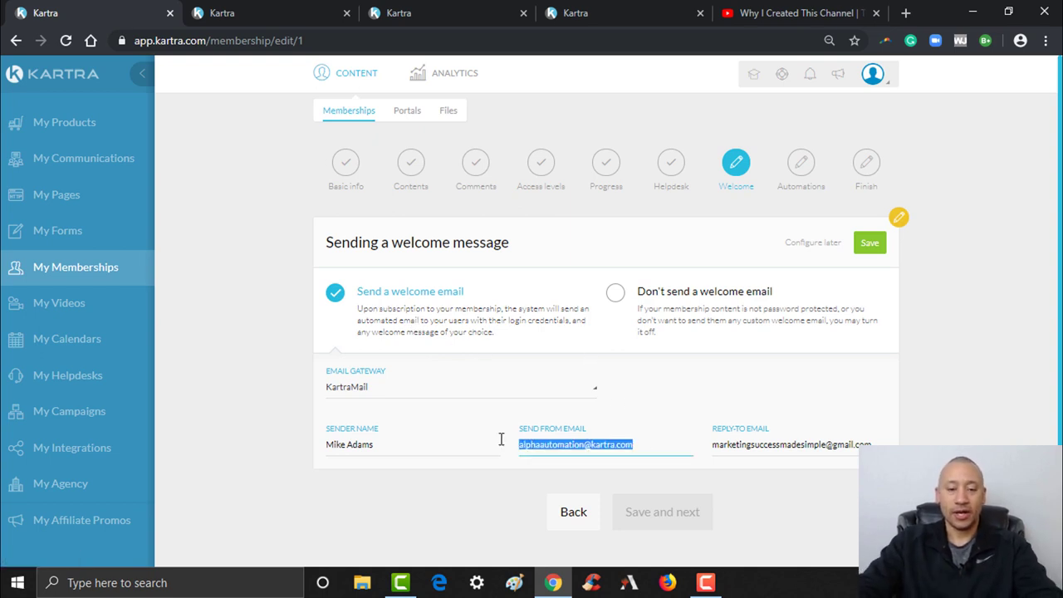
{"action": "key", "text": "BackSpace"}
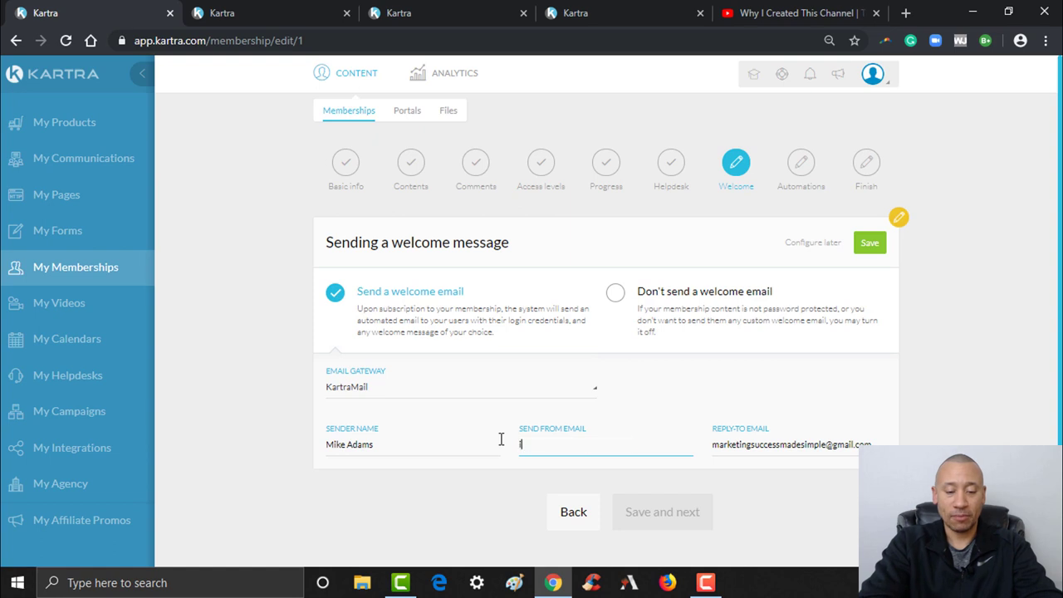
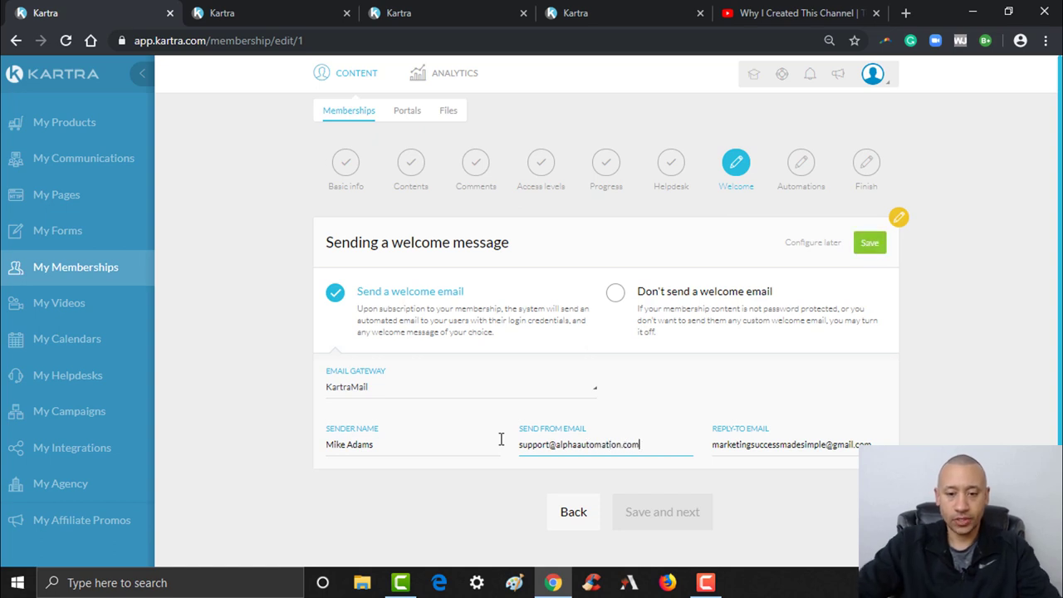
{"action": "key", "text": "ctrl+a"}
{"action": "key", "text": "ctrl+c"}
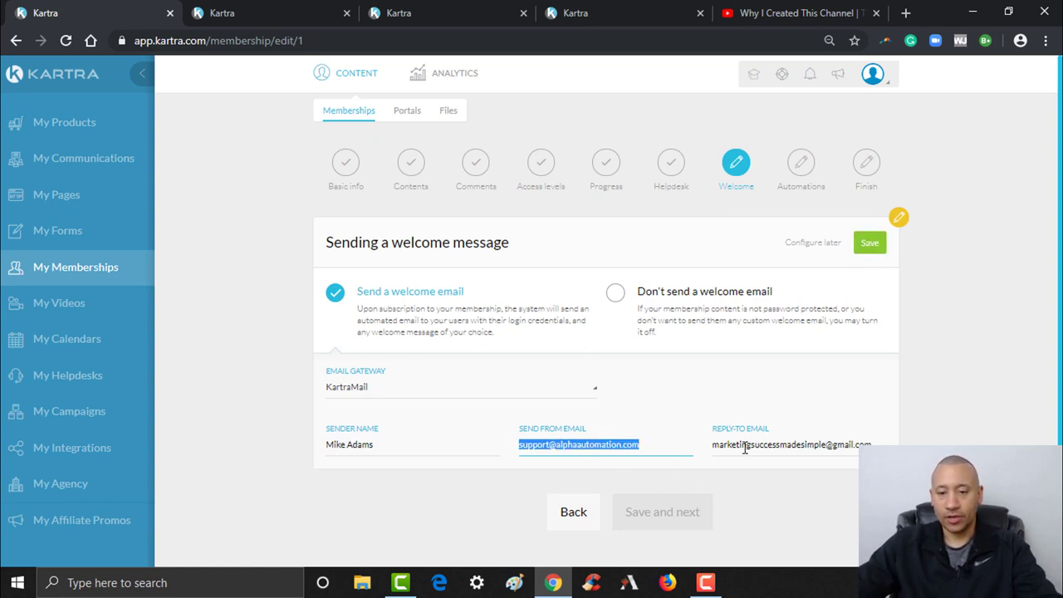
{"action": "left_click", "coordinate": [745, 448]}
{"action": "key", "text": "ctrl+a"}
{"action": "key", "text": "ctrl+v"}
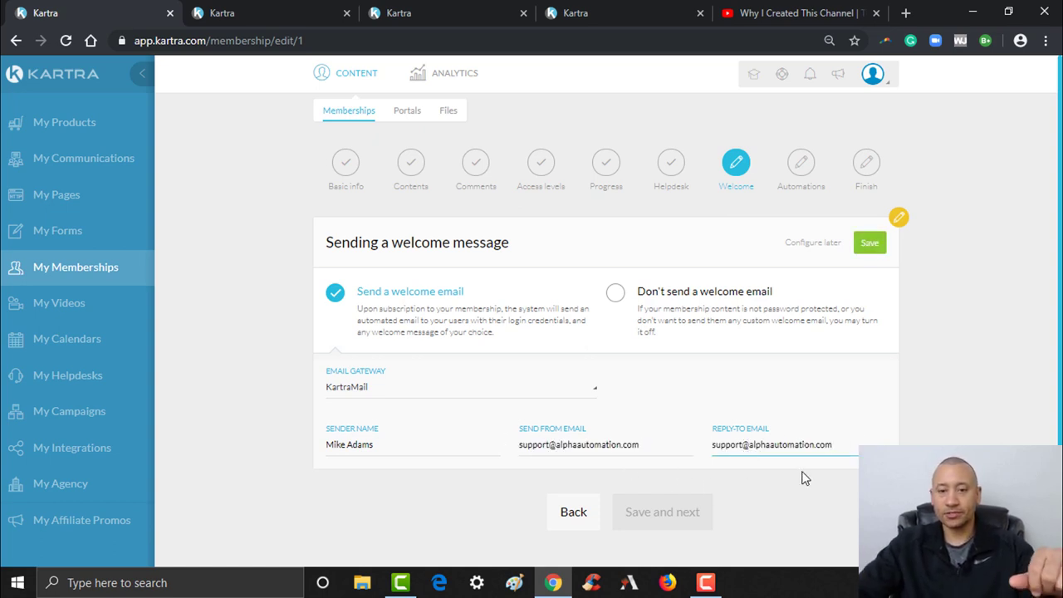
{"action": "left_click", "coordinate": [873, 247]}
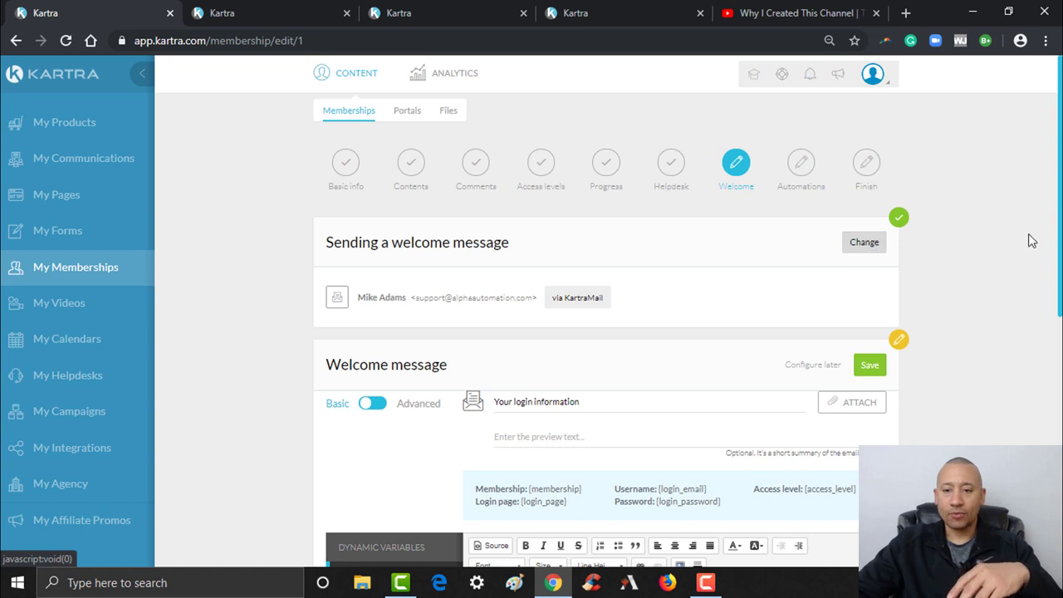
Save the 'Your login information' welcome email settings
{"action": "left_click_drag", "start_coordinate": [1060, 224], "coordinate": [1060, 334]}
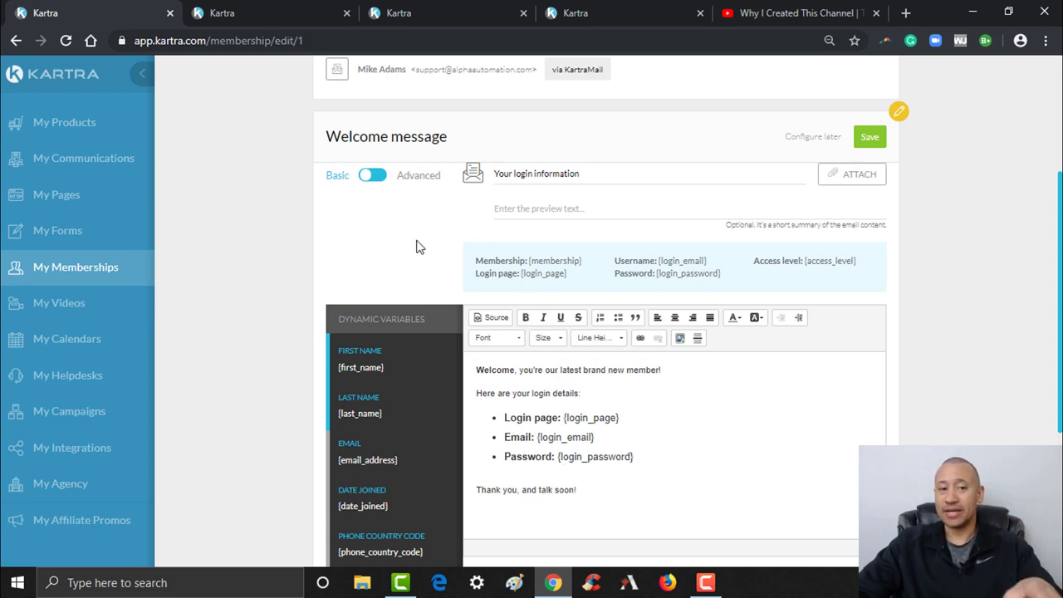
{"action": "left_click", "coordinate": [583, 176]}
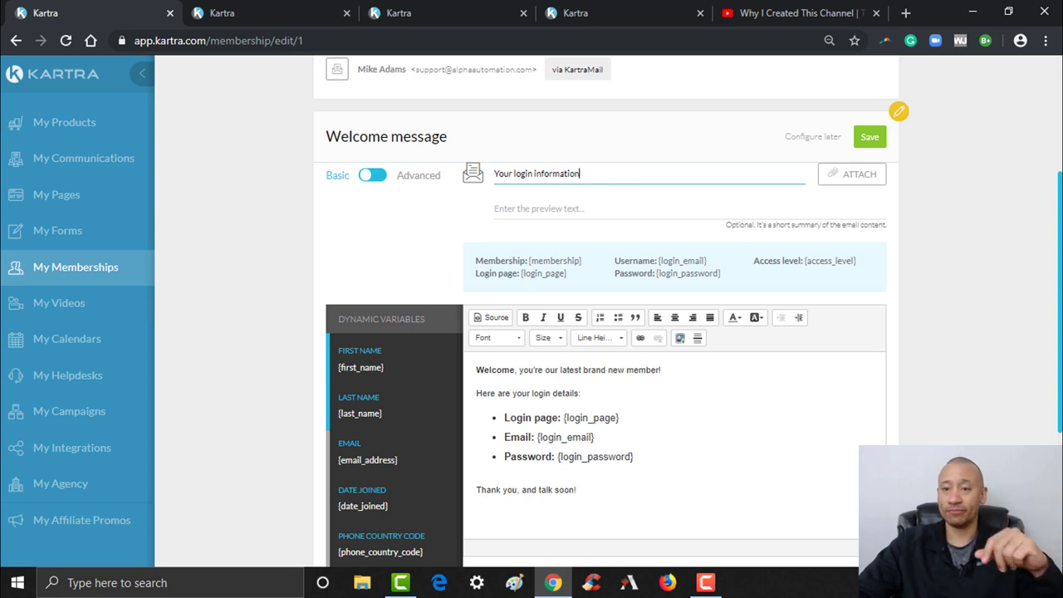
{"action": "scroll", "coordinate": [563, 461], "scroll_direction": "up", "scroll_amount": 1}
{"action": "scroll", "coordinate": [563, 460], "scroll_direction": "down", "scroll_amount": 3}
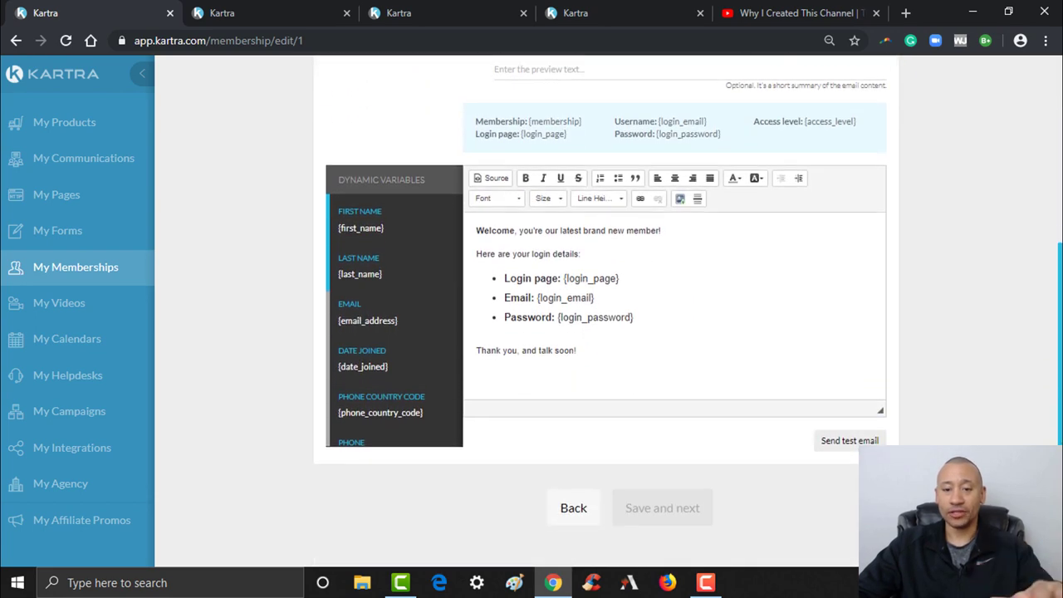
{"action": "scroll", "coordinate": [605, 311], "scroll_direction": "up", "scroll_amount": 4}
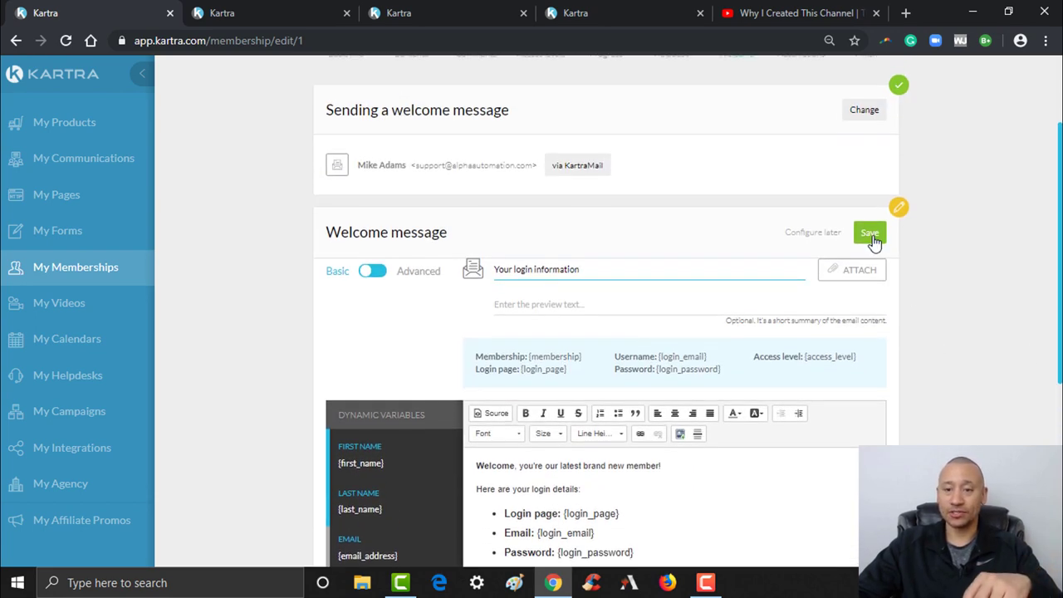
{"action": "left_click", "coordinate": [870, 234]}
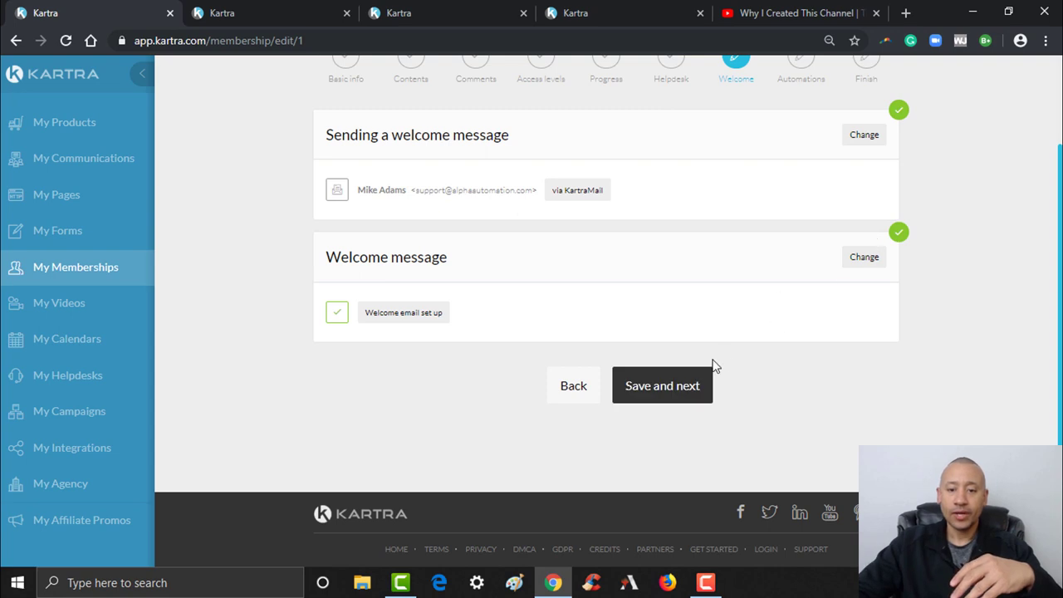
{"action": "left_click", "coordinate": [662, 385]}
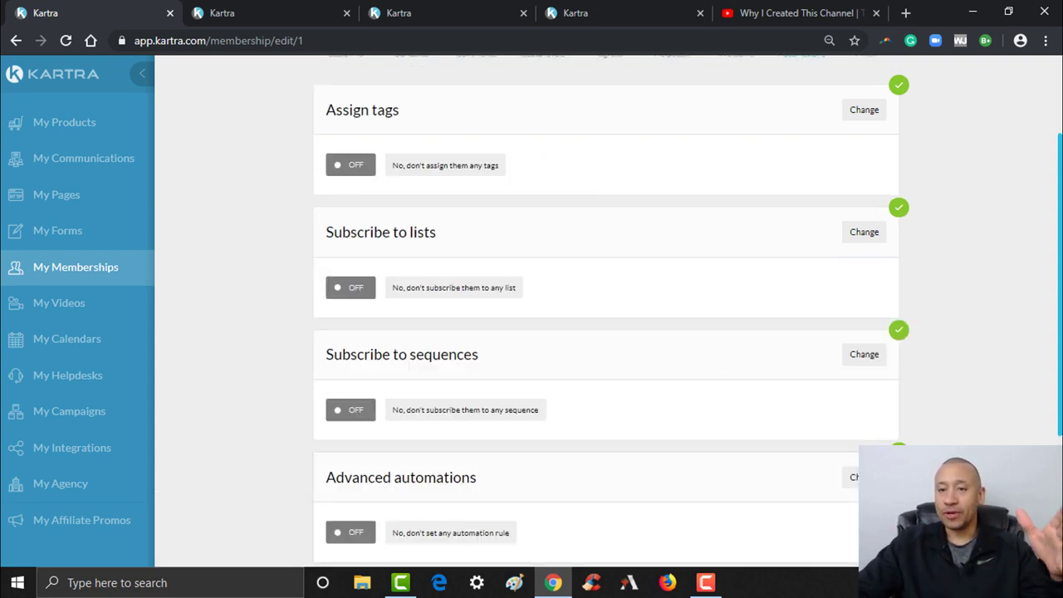
Switch the membership's Assign tags setting to 'Yes, assign tags'
{"action": "scroll", "coordinate": [805, 157], "scroll_direction": "up", "scroll_amount": 2}
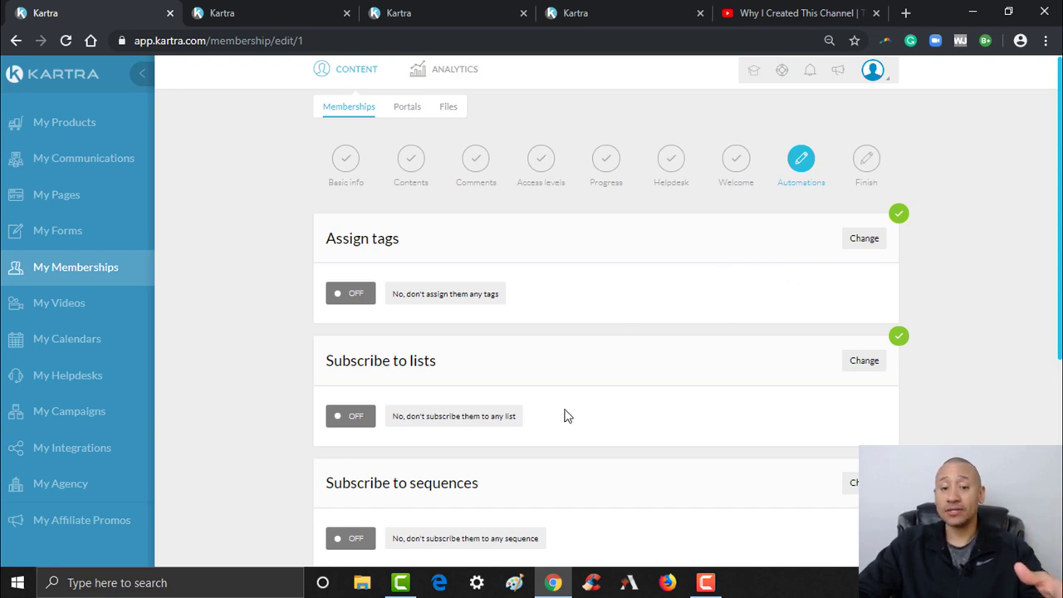
{"action": "scroll", "coordinate": [556, 403], "scroll_direction": "down", "scroll_amount": 2}
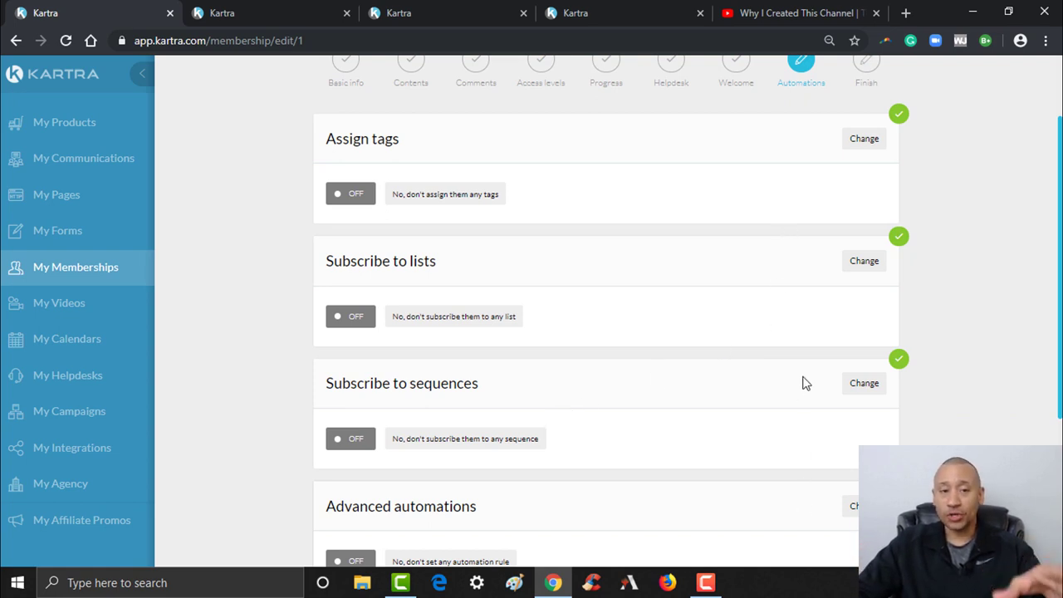
{"action": "left_click", "coordinate": [865, 142]}
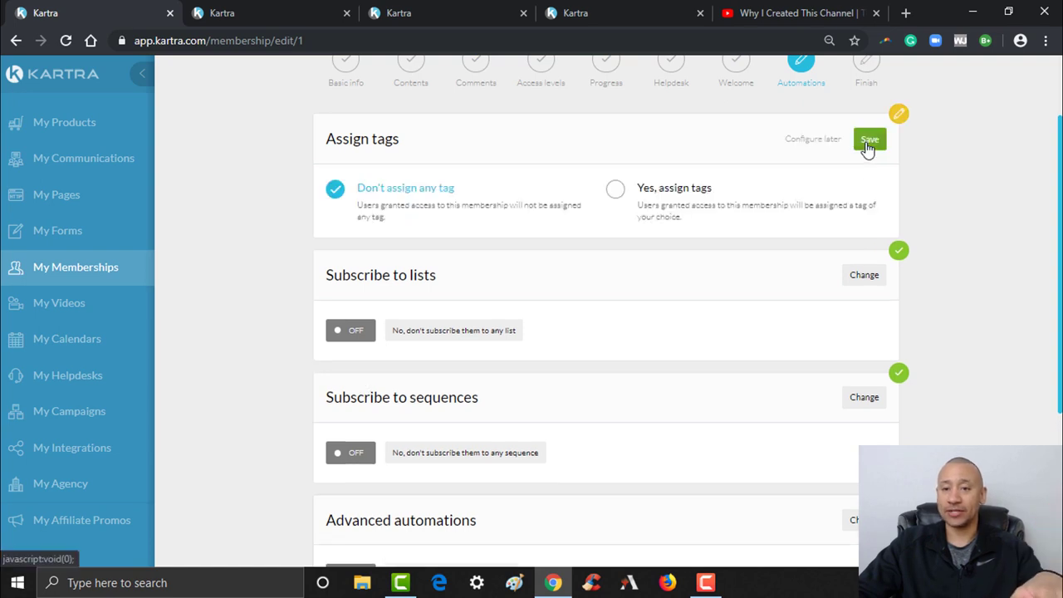
{"action": "left_click", "coordinate": [647, 196]}
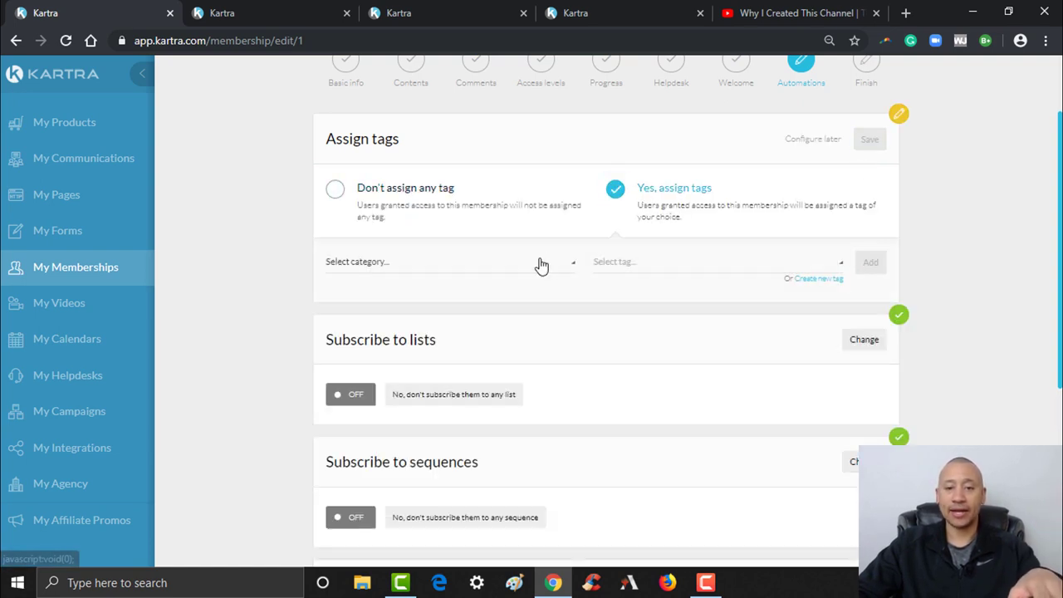
{"action": "left_click", "coordinate": [818, 284]}
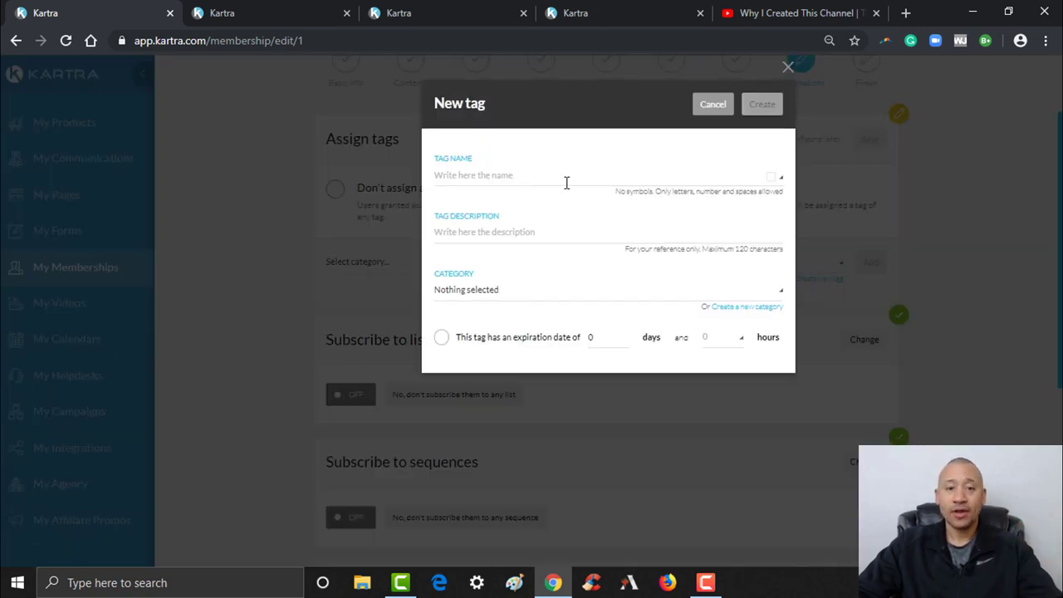
{"action": "left_click", "coordinate": [566, 183]}
{"action": "type", "text": "Si"}
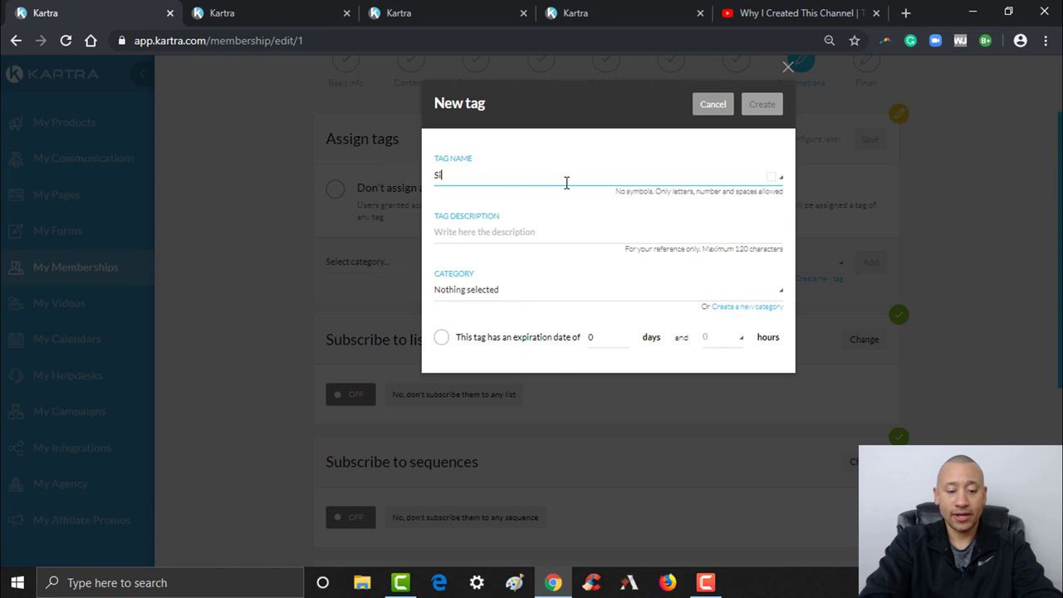
{"action": "type", "text": "gned Up For"}
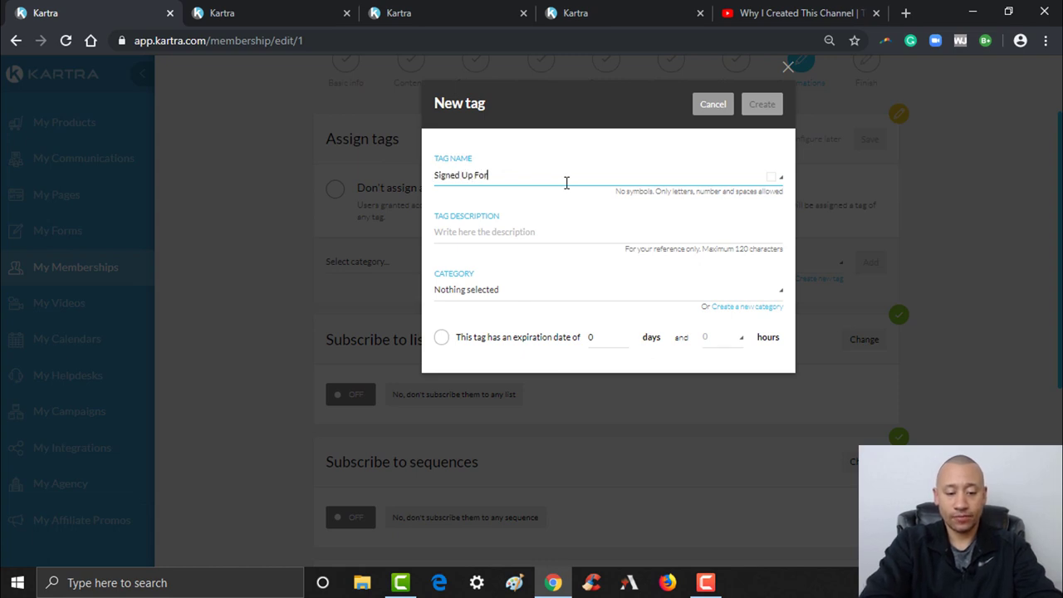
{"action": "type", "text": " Lead Gen"}
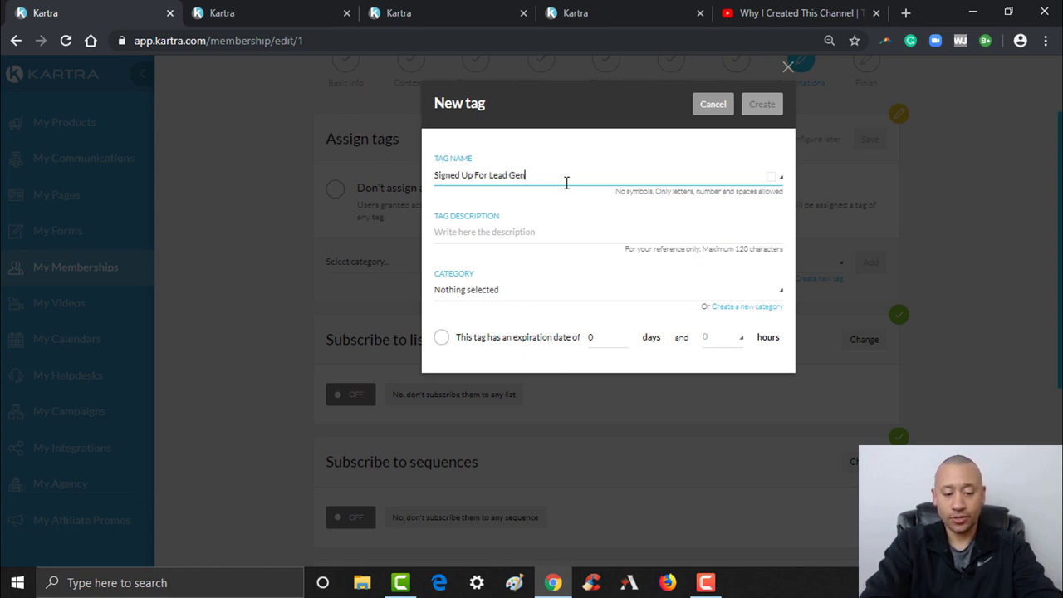
{"action": "type", "text": "eration Course"}
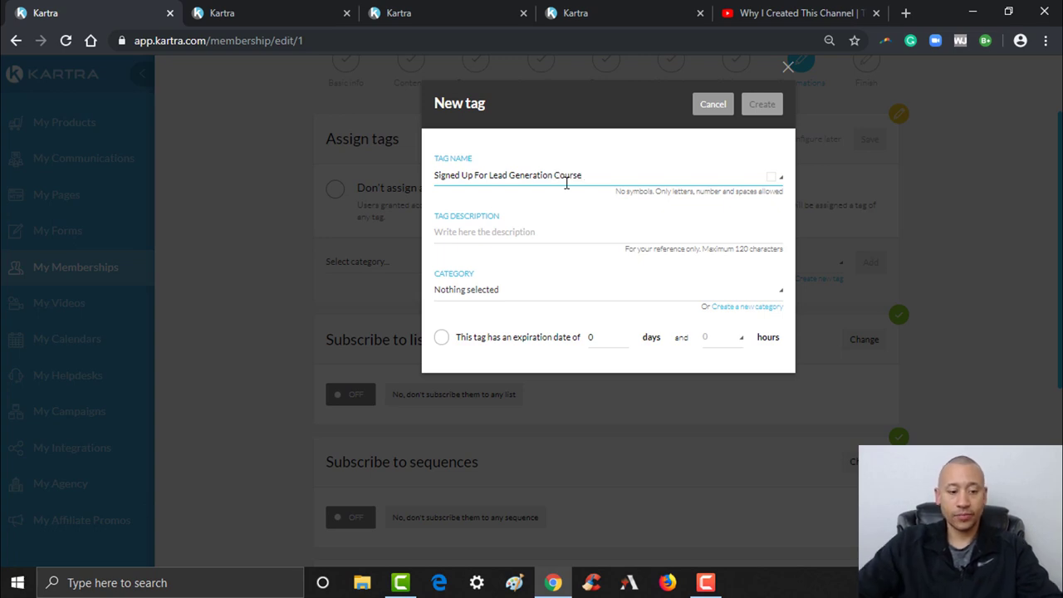
{"action": "key", "text": "ctrl+a"}
{"action": "key", "text": "ctrl+c"}
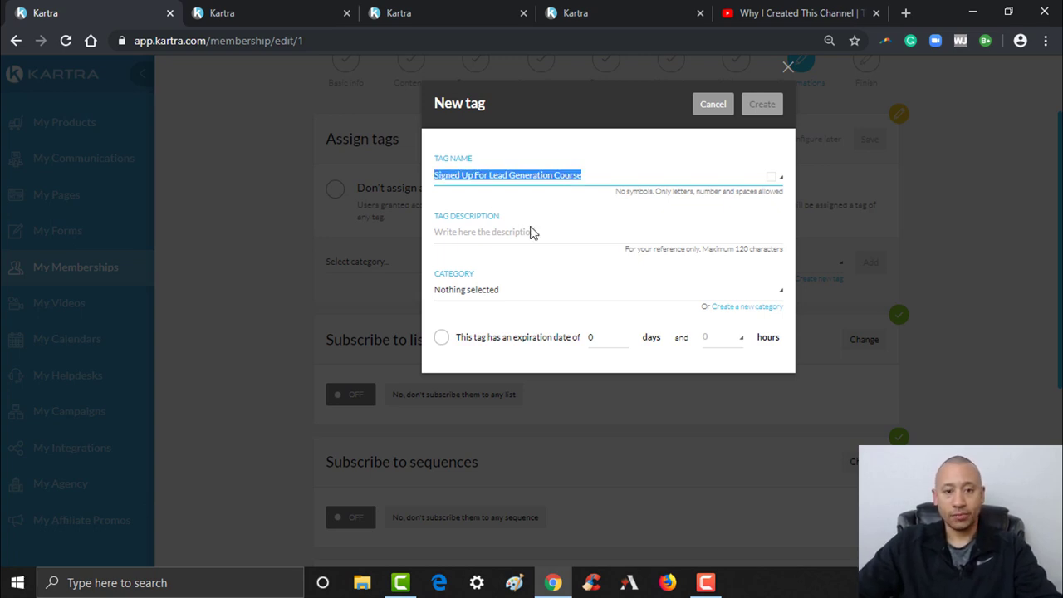
{"action": "left_click", "coordinate": [523, 240]}
{"action": "key", "text": "ctrl+v"}
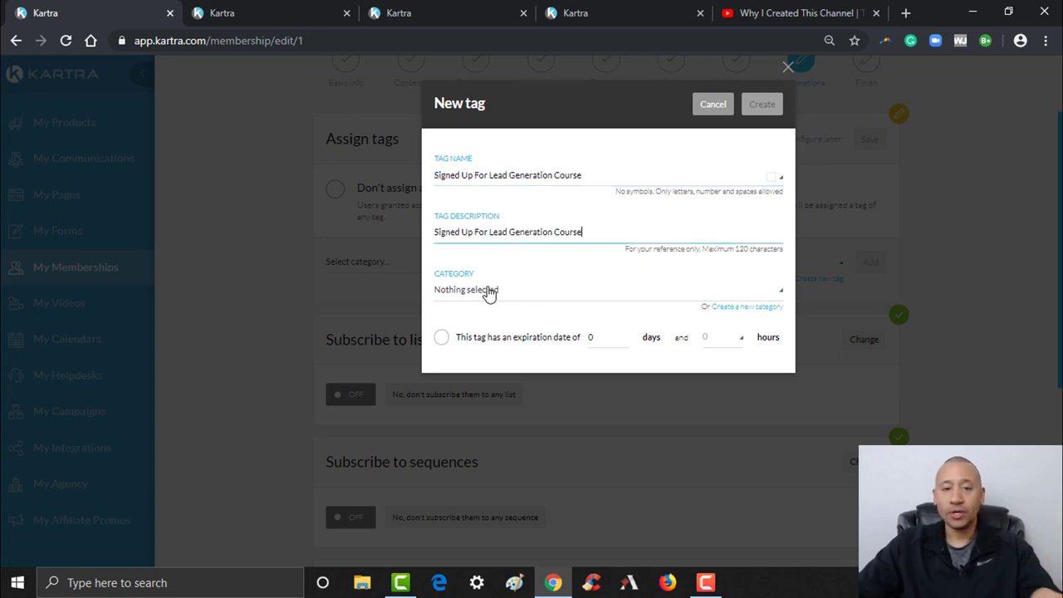
{"action": "left_click", "coordinate": [482, 303]}
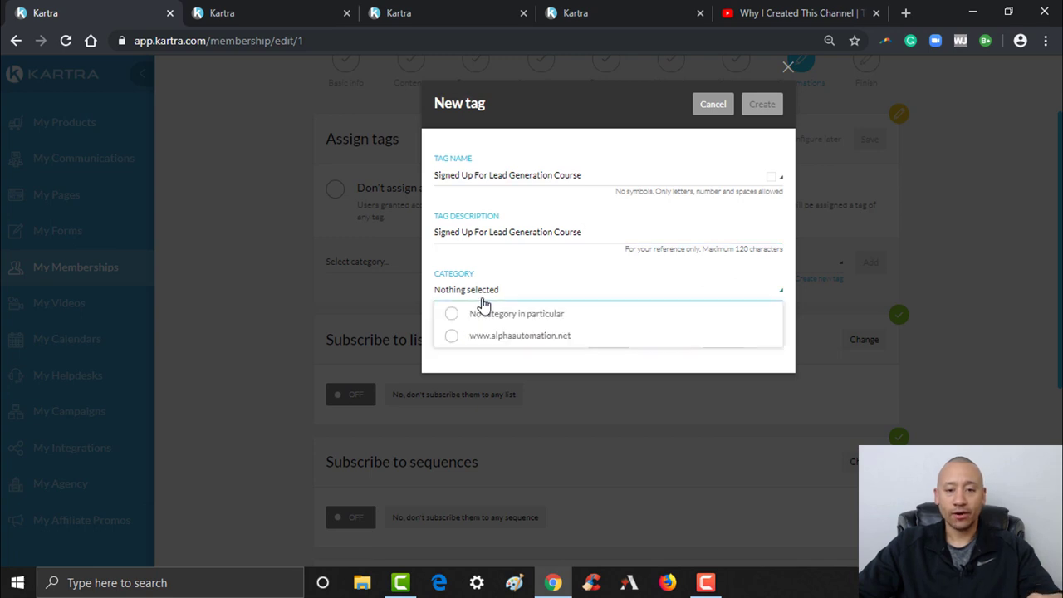
{"action": "left_click", "coordinate": [496, 339]}
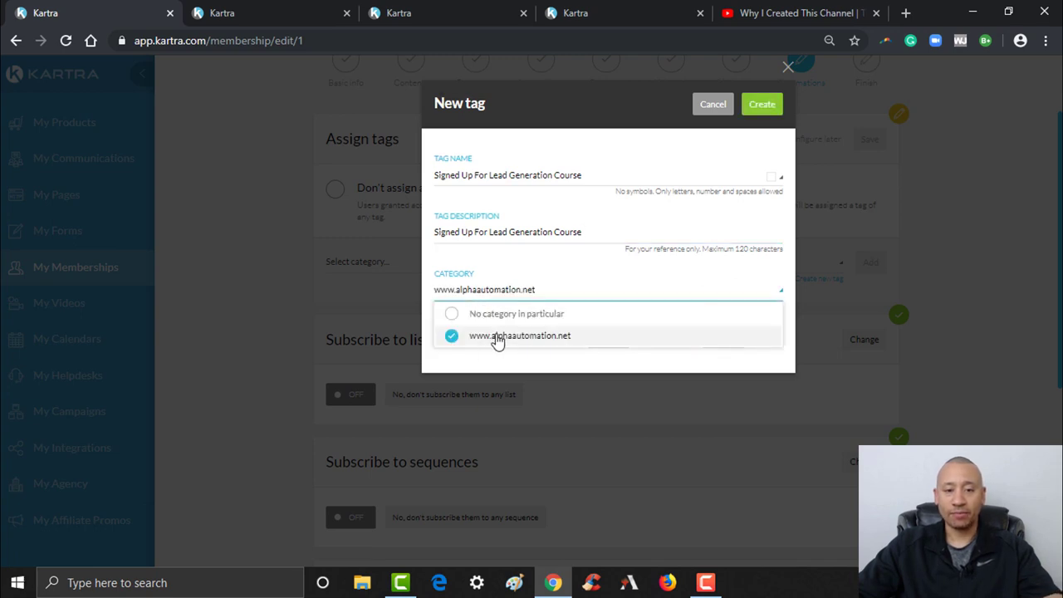
{"action": "left_click", "coordinate": [526, 365]}
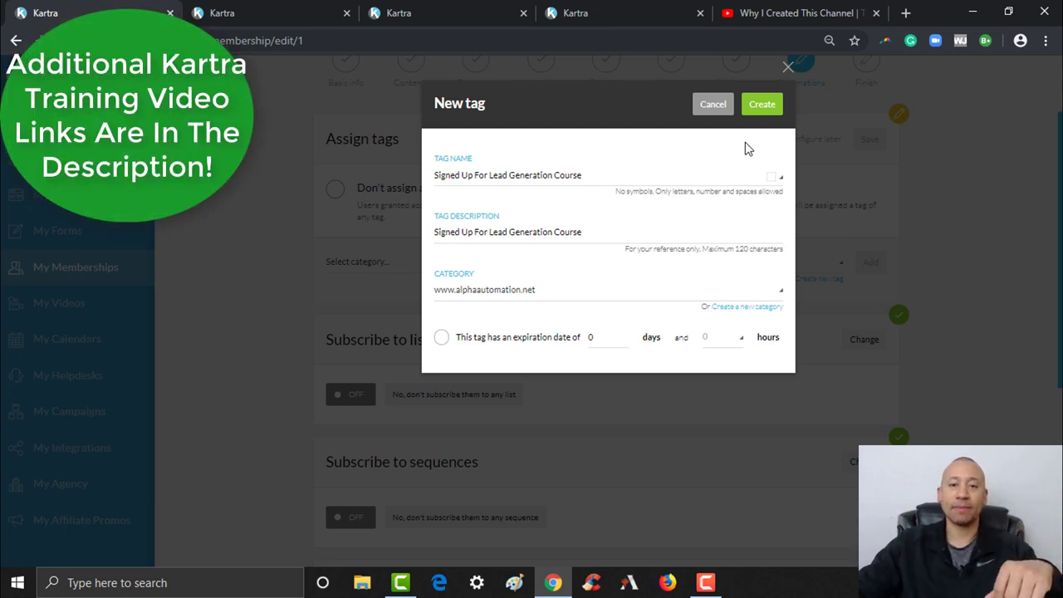
{"action": "left_click", "coordinate": [767, 106]}
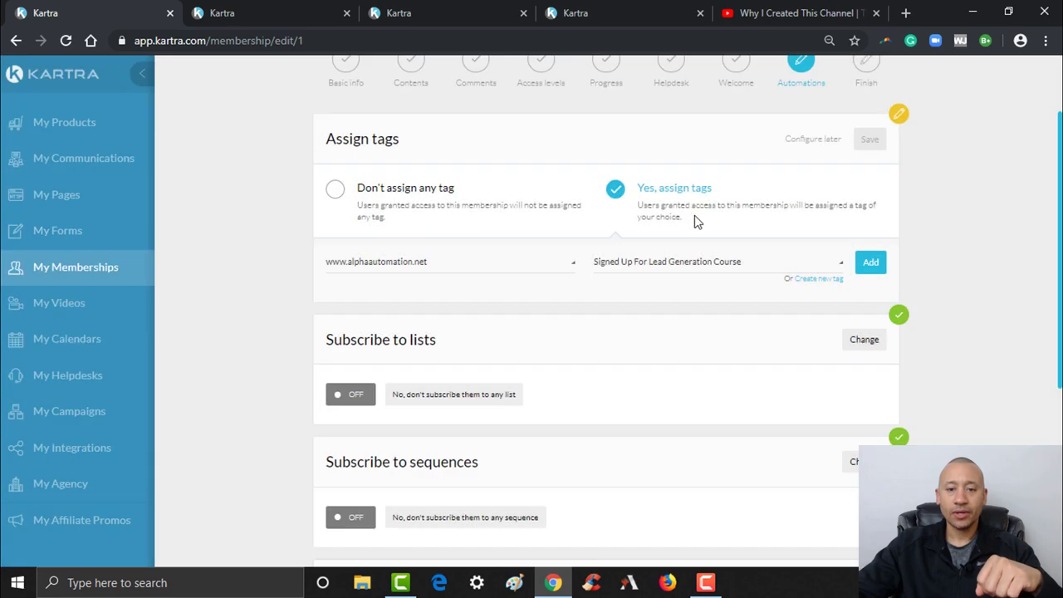
Attach the 'Signed Up For Lead Generation Course' tag, save it, and finish the wizard
{"action": "left_click", "coordinate": [871, 263]}
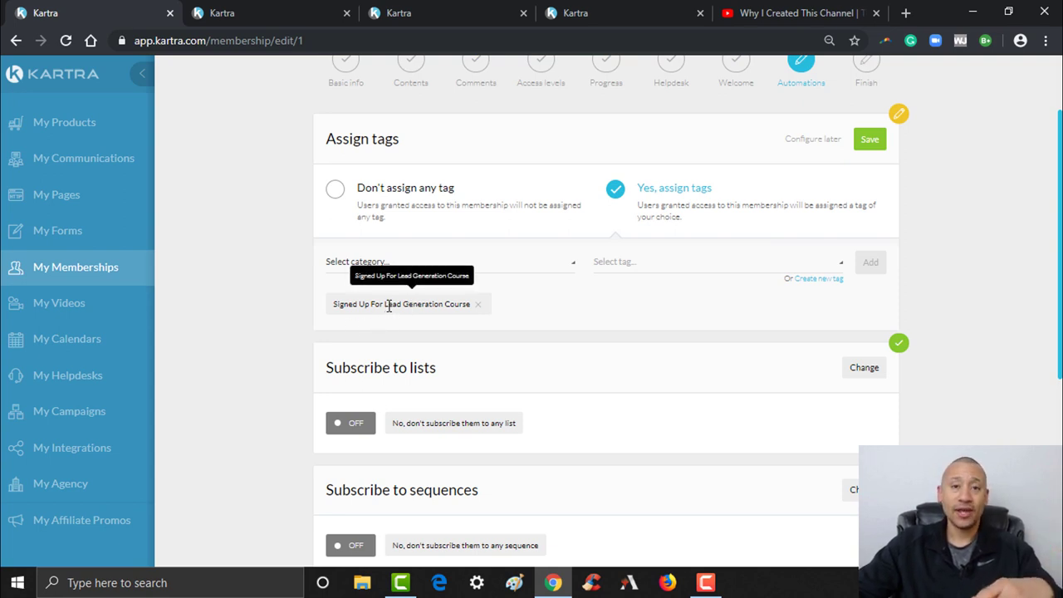
{"action": "left_click", "coordinate": [873, 150]}
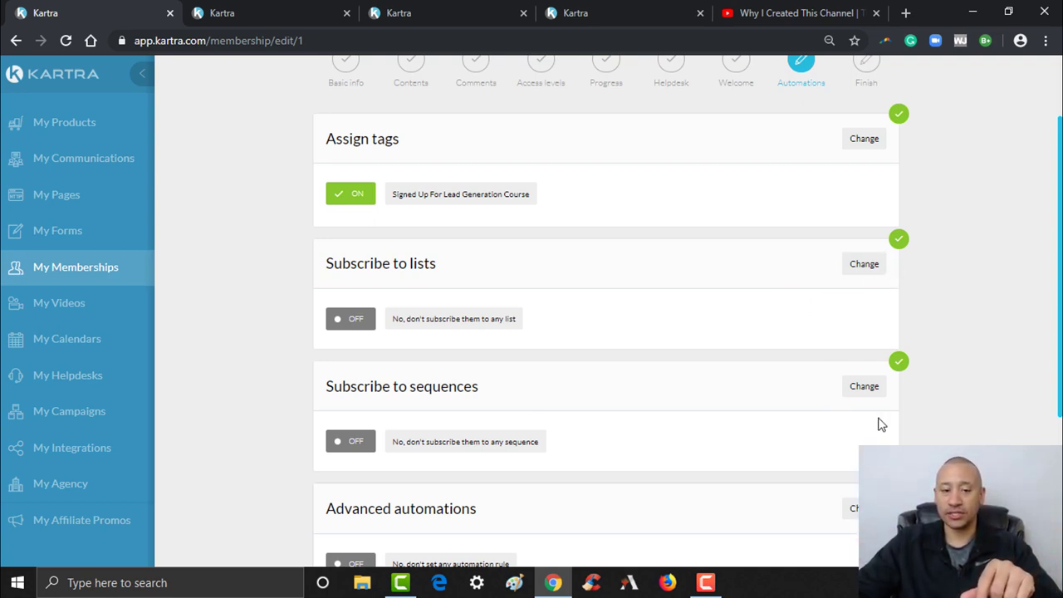
{"action": "scroll", "coordinate": [606, 316], "scroll_direction": "down", "scroll_amount": 3}
{"action": "scroll", "coordinate": [1032, 346], "scroll_direction": "up", "scroll_amount": 4}
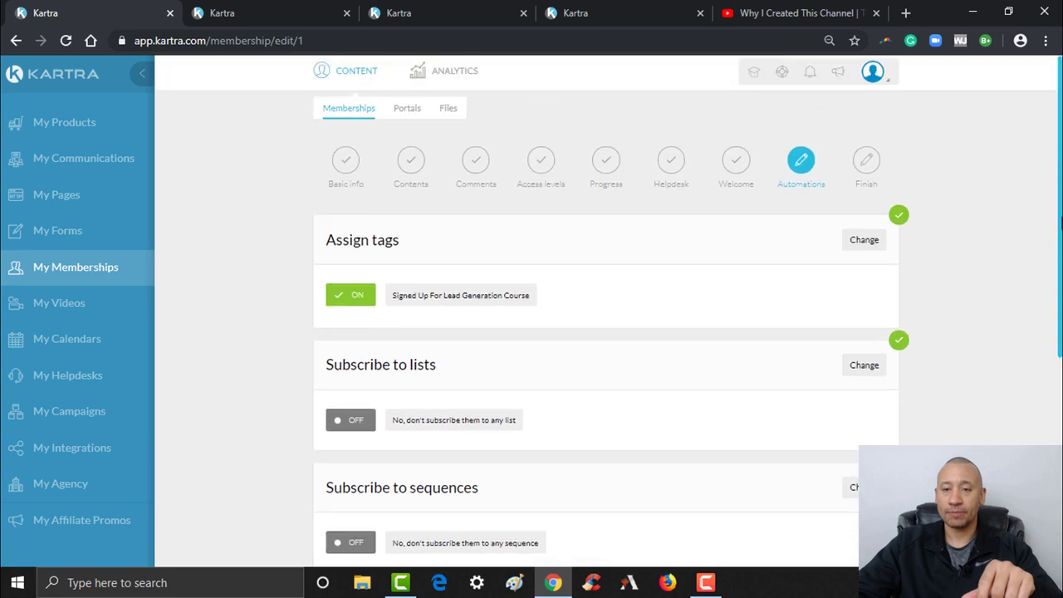
{"action": "scroll", "coordinate": [1032, 346], "scroll_direction": "down", "scroll_amount": 3}
{"action": "left_click", "coordinate": [682, 563]}
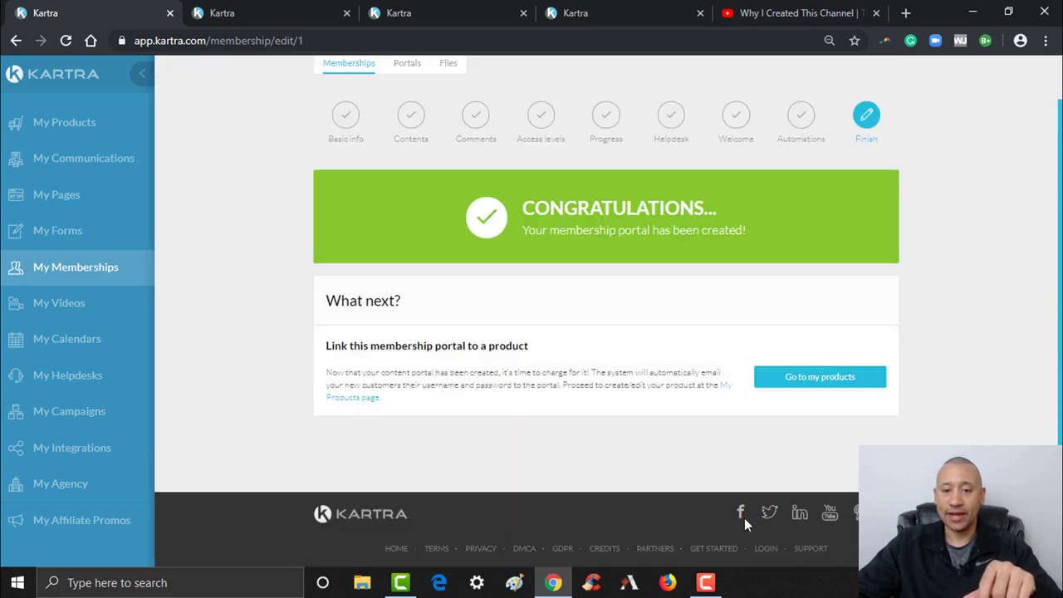